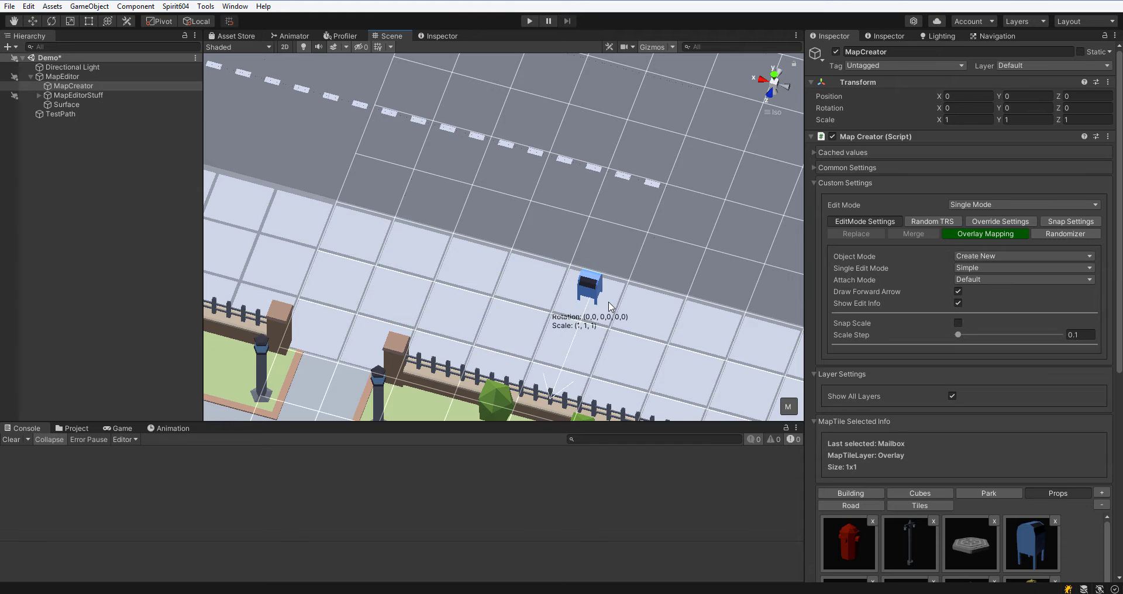
Set the Key Rotate Angle in Common Settings to 45 and rotate the mailbox preview with it.
{"action": "left_click", "coordinate": [819, 167]}
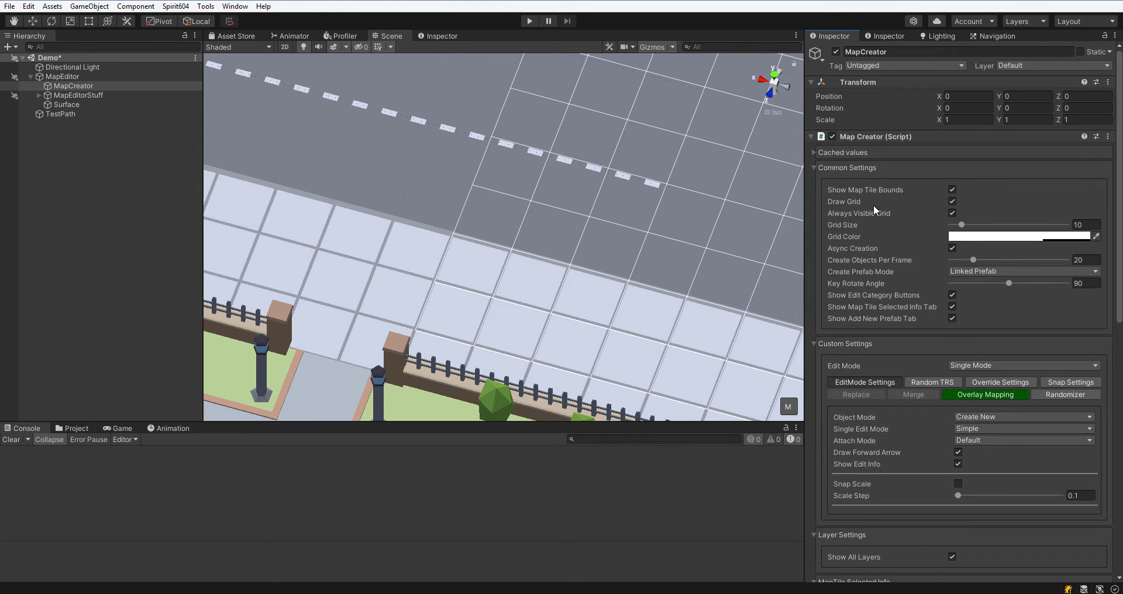
{"action": "left_click", "coordinate": [1088, 284]}
{"action": "type", "text": "45e"}
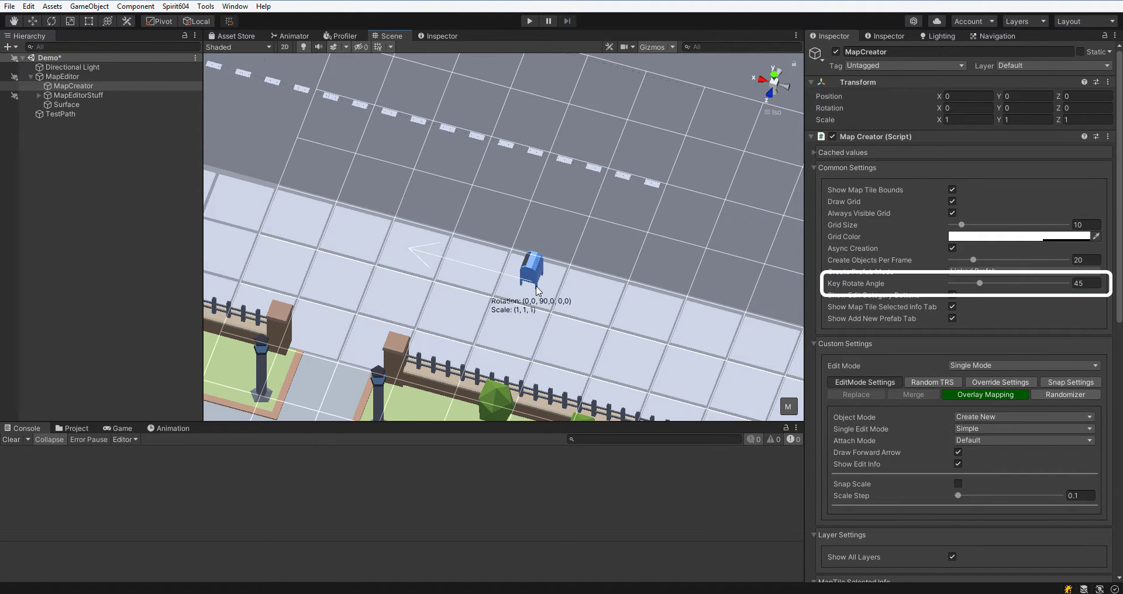
{"action": "type", "text": "e"}
Set the Key Rotate Angle to 90 and collapse Common Settings.
{"action": "left_click", "coordinate": [1088, 284]}
{"action": "type", "text": "90"}
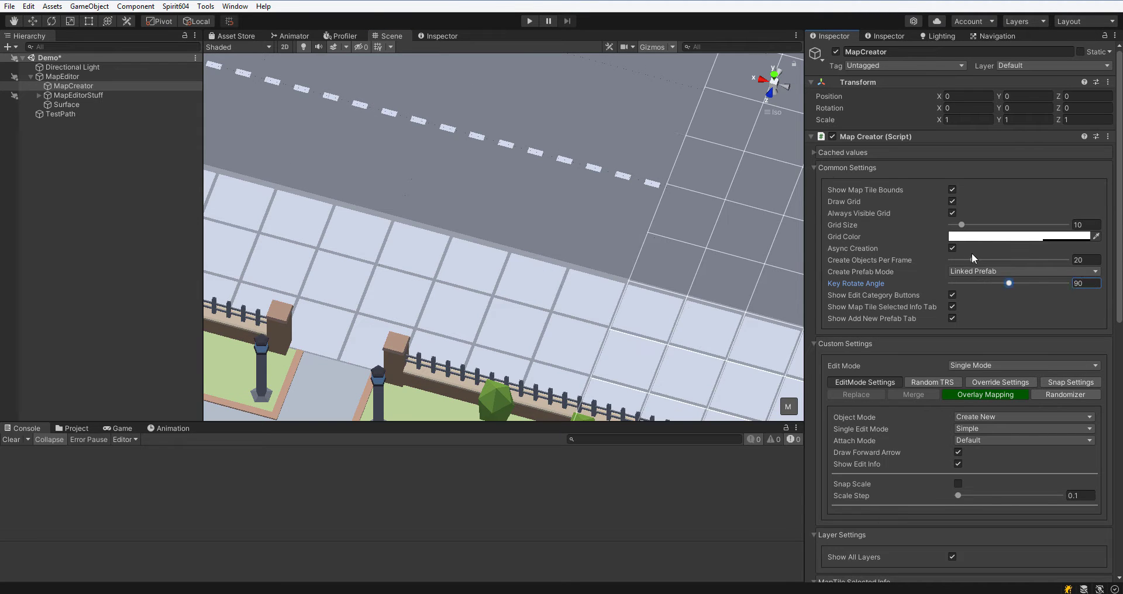
{"action": "left_click", "coordinate": [822, 168]}
Rotate the mailbox preview and place the mailbox on the sidewalk.
{"action": "key", "text": "e"}
{"action": "scroll", "coordinate": [1037, 337], "scroll_direction": "down", "scroll_amount": 5}
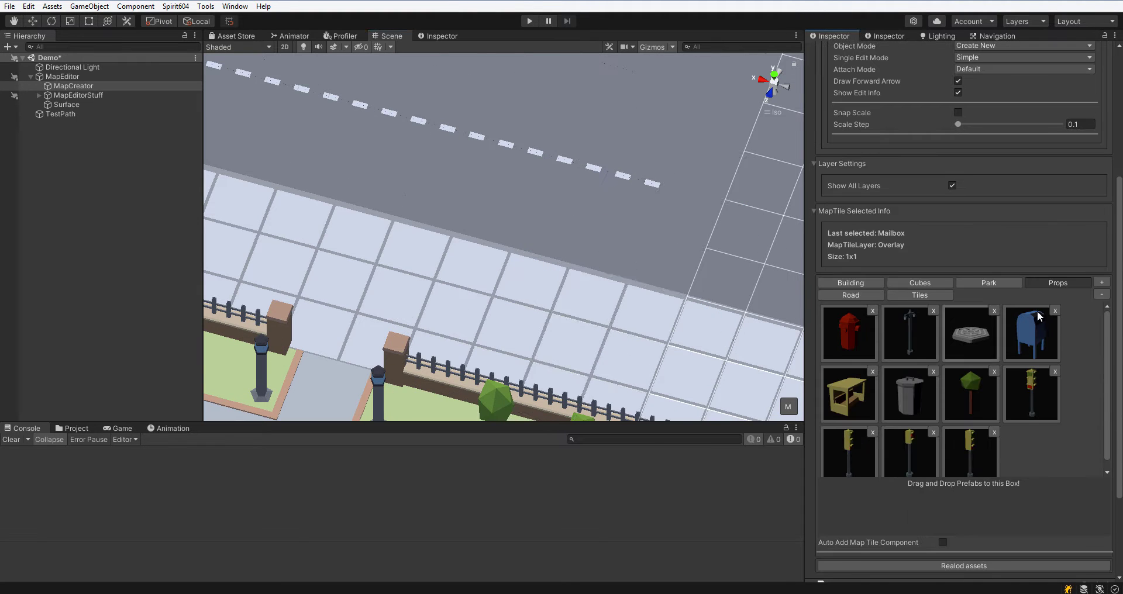
{"action": "key", "text": "e"}
{"action": "left_click", "coordinate": [584, 319]}
{"action": "scroll", "coordinate": [908, 237], "scroll_direction": "up", "scroll_amount": 5}
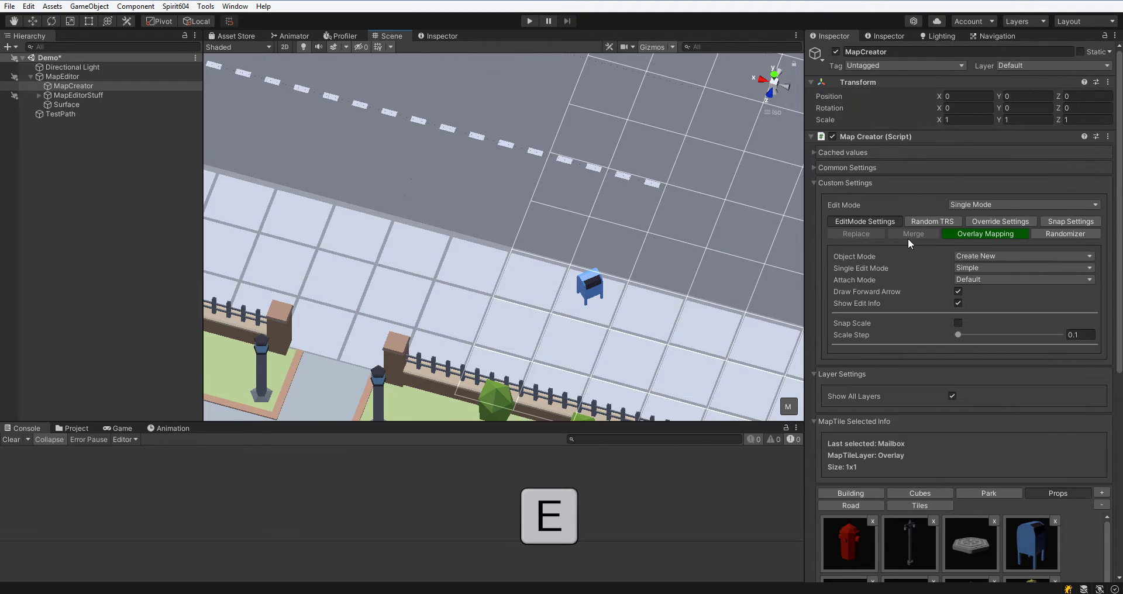
Set Single Edit Mode to Custom Handles and pick the lamp post prefab from the Props category.
{"action": "left_click", "coordinate": [1015, 268]}
{"action": "left_click", "coordinate": [1002, 294]}
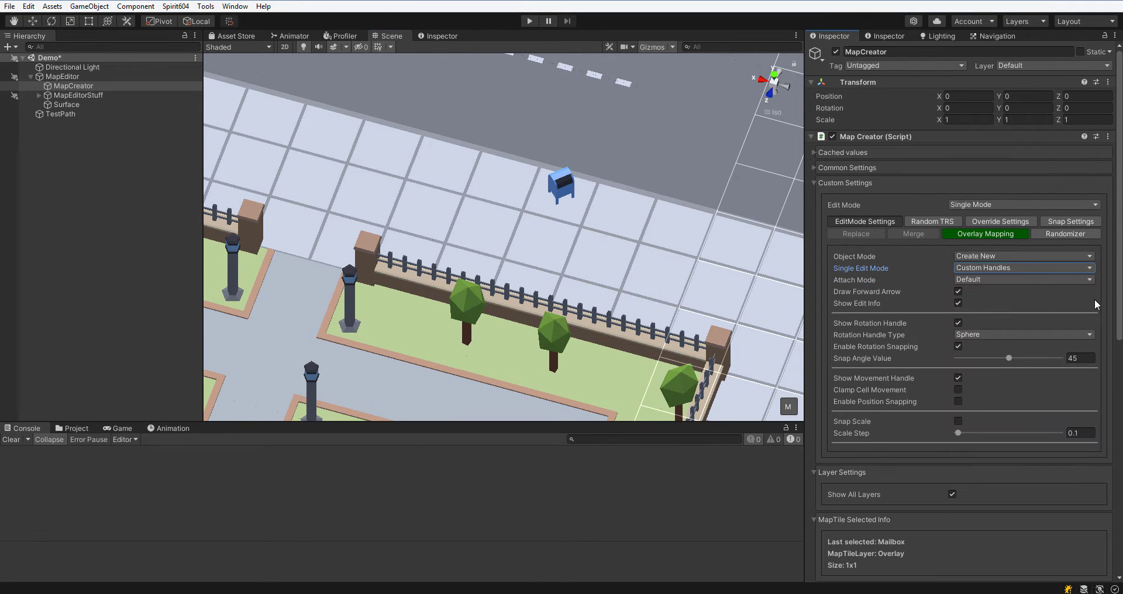
{"action": "scroll", "coordinate": [1084, 307], "scroll_direction": "down", "scroll_amount": 6}
{"action": "left_click", "coordinate": [918, 444]}
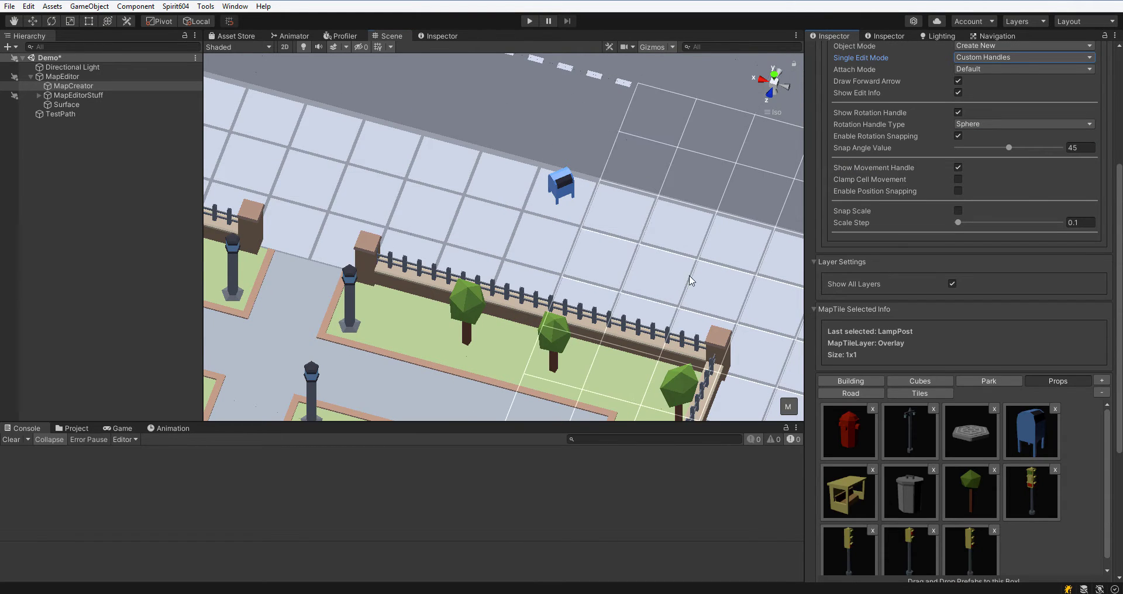
Place a lamp post on the sidewalk next to the mailbox.
{"action": "middle_click_drag", "start_coordinate": [615, 241], "coordinate": [589, 324]}
{"action": "key", "text": "e"}
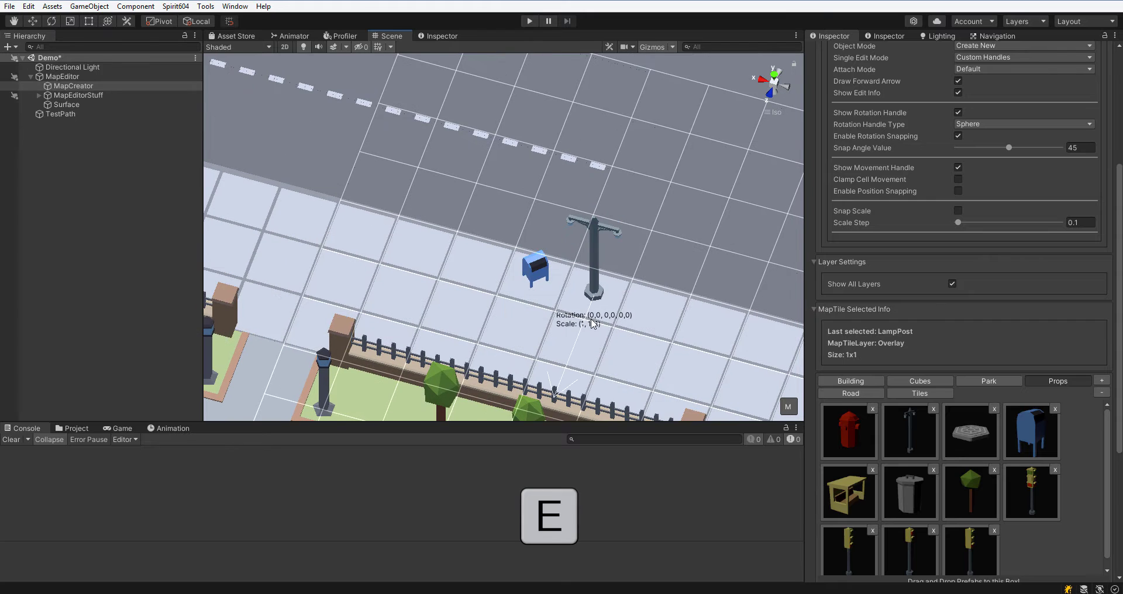
{"action": "left_click_drag", "start_coordinate": [588, 343], "coordinate": [626, 283]}
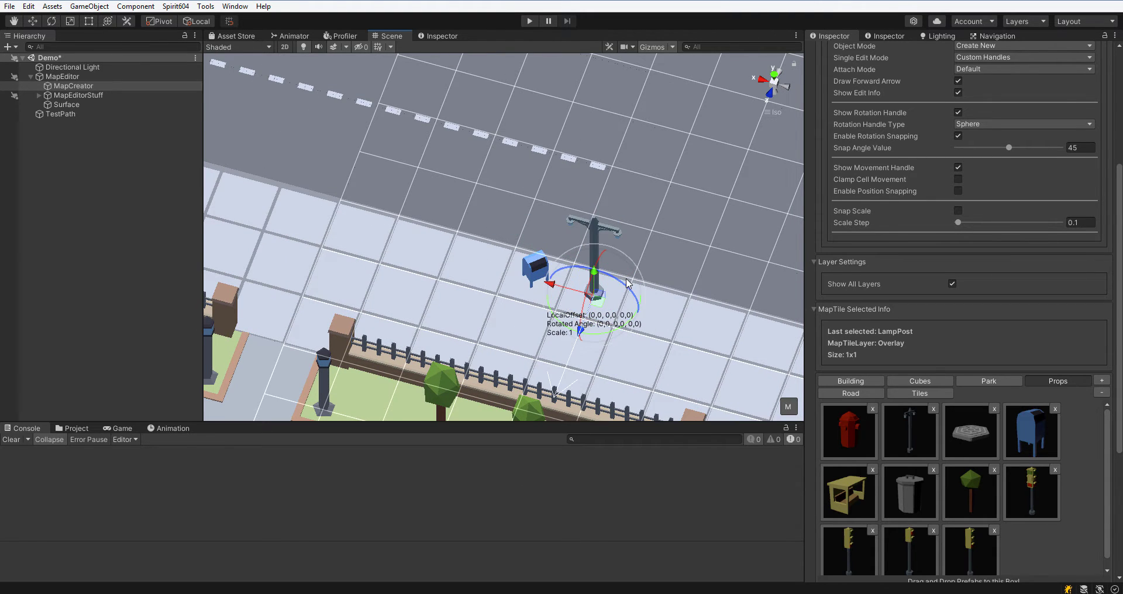
Enlarge the lamp post and rotate it with the rotation handle.
{"action": "scroll", "coordinate": [627, 284], "scroll_direction": "up", "scroll_amount": 2, "text": "ctrl"}
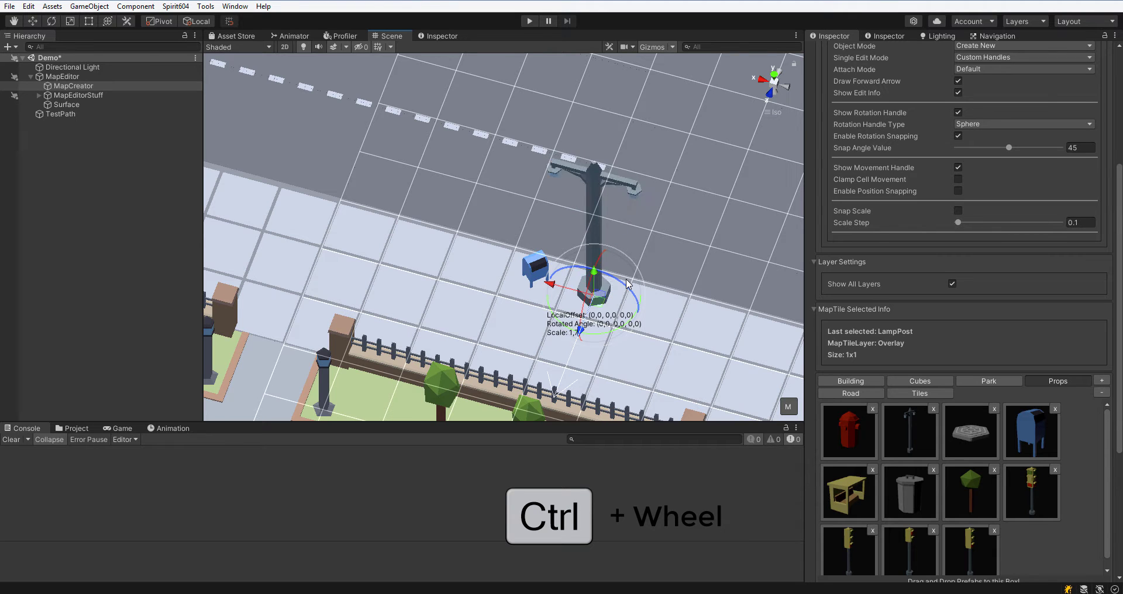
{"action": "scroll", "coordinate": [643, 298], "scroll_direction": "up", "scroll_amount": 1, "text": "ctrl"}
{"action": "left_click_drag", "start_coordinate": [614, 340], "coordinate": [767, 302]}
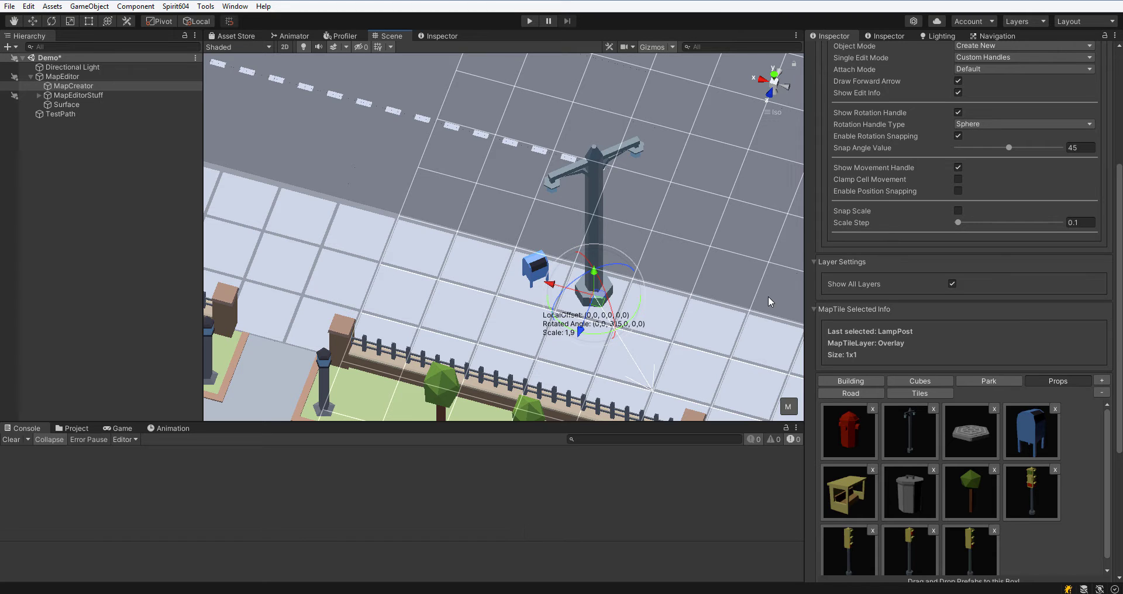
Enable position snapping with a Snap Position Value of 0.1 and nudge the new lamp post with the move handle.
{"action": "key", "text": "e"}
{"action": "key", "text": "e"}
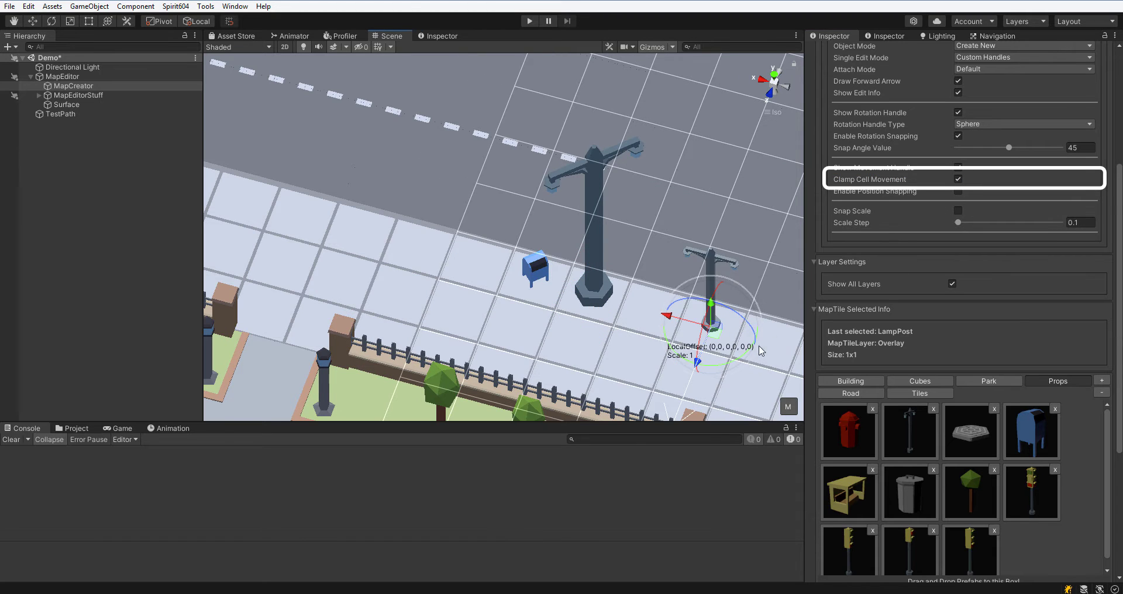
{"action": "mouse_move", "coordinate": [710, 323]}
{"action": "left_mouse_down"}
{"action": "mouse_move", "coordinate": [672, 328]}
{"action": "mouse_move", "coordinate": [715, 315]}
{"action": "left_mouse_up"}
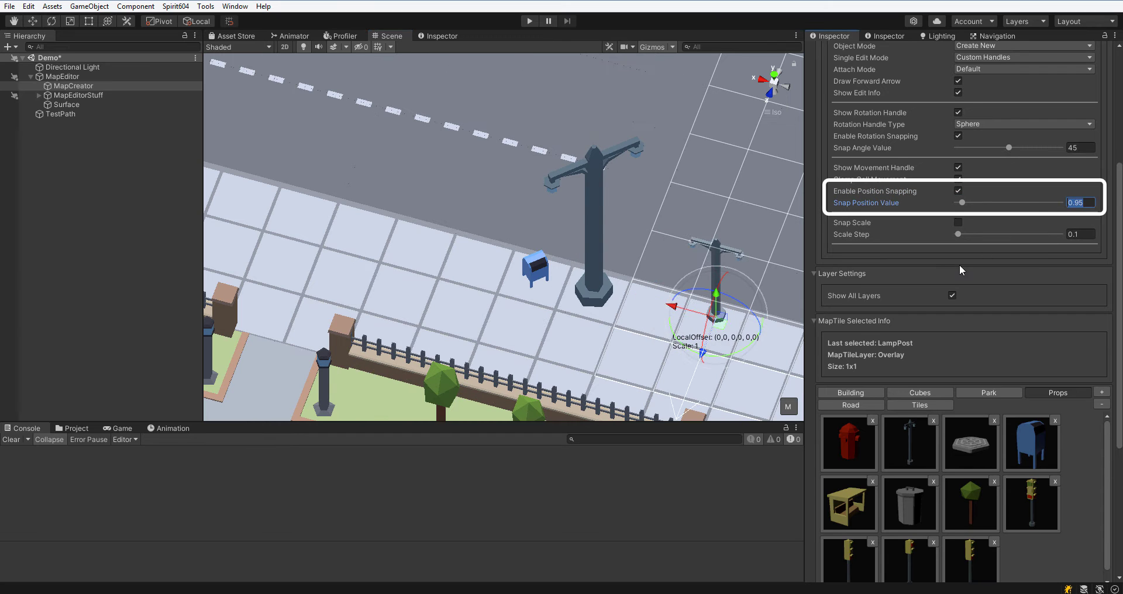
{"action": "type", "text": "0.1"}
{"action": "mouse_move", "coordinate": [720, 322]}
{"action": "left_mouse_down"}
{"action": "mouse_move", "coordinate": [701, 340]}
{"action": "mouse_move", "coordinate": [716, 318]}
{"action": "left_mouse_up"}
{"action": "left_click_drag", "start_coordinate": [716, 318], "coordinate": [708, 342]}
Enable Snap Scale, then rotate and scale the new lamp post using the arc rotation handle.
{"action": "left_click", "coordinate": [961, 224]}
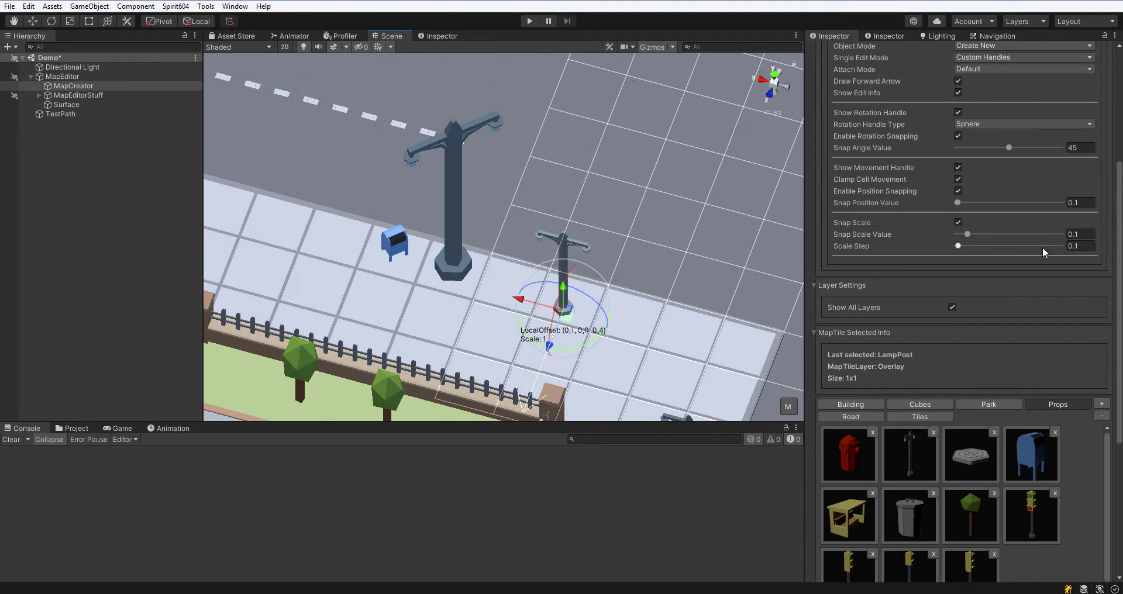
{"action": "scroll", "coordinate": [1042, 247], "scroll_direction": "up", "scroll_amount": 4}
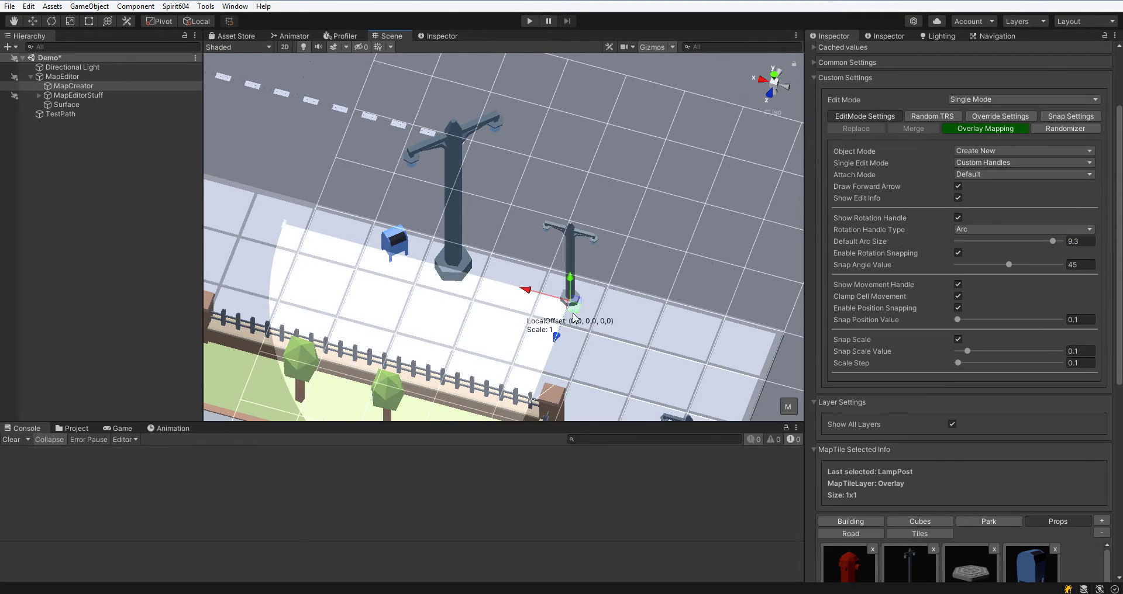
{"action": "scroll", "coordinate": [574, 316], "scroll_direction": "down", "scroll_amount": 2}
{"action": "middle_click_drag", "start_coordinate": [580, 292], "coordinate": [621, 221]}
{"action": "scroll", "coordinate": [614, 219], "scroll_direction": "down", "scroll_amount": 1}
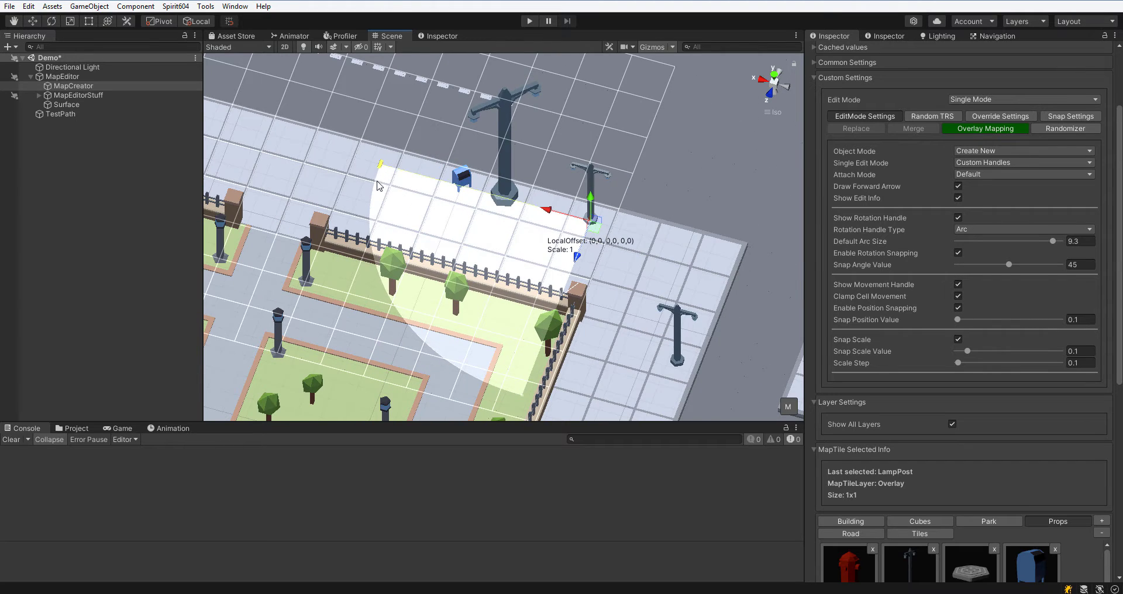
{"action": "left_click_drag", "start_coordinate": [378, 186], "coordinate": [599, 167]}
{"action": "scroll", "coordinate": [748, 204], "scroll_direction": "down", "scroll_amount": 4}
{"action": "scroll", "coordinate": [632, 237], "scroll_direction": "up", "scroll_amount": 6}
{"action": "middle_click_drag", "start_coordinate": [635, 241], "coordinate": [627, 295]}
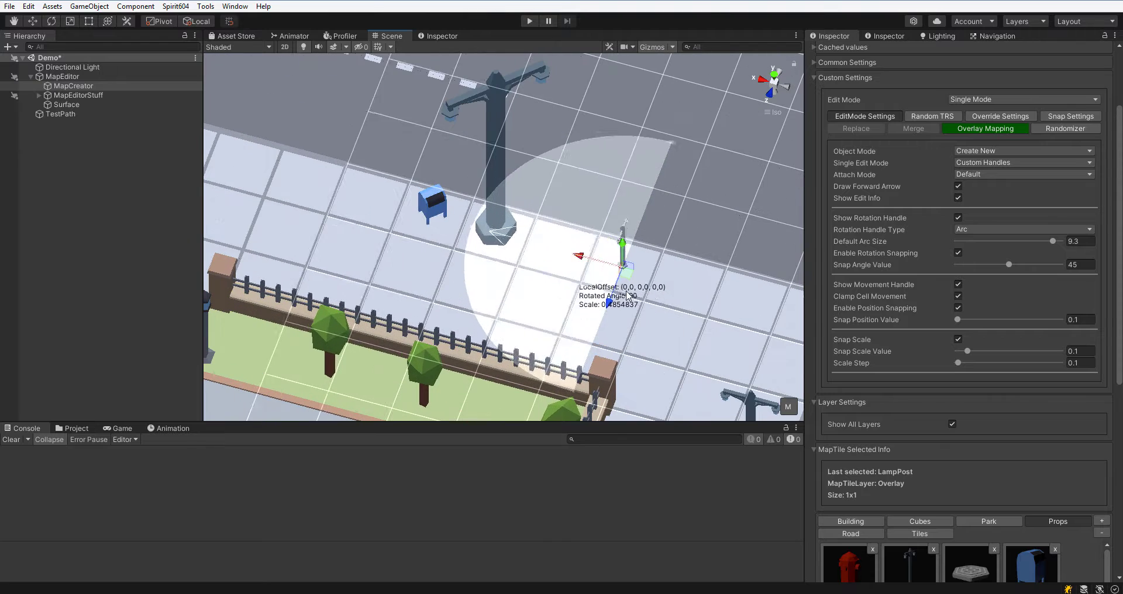
Set the Rotation Handle Type to Sphere and Single Edit Mode to Cursor Point Rotation.
{"action": "left_click", "coordinate": [957, 186]}
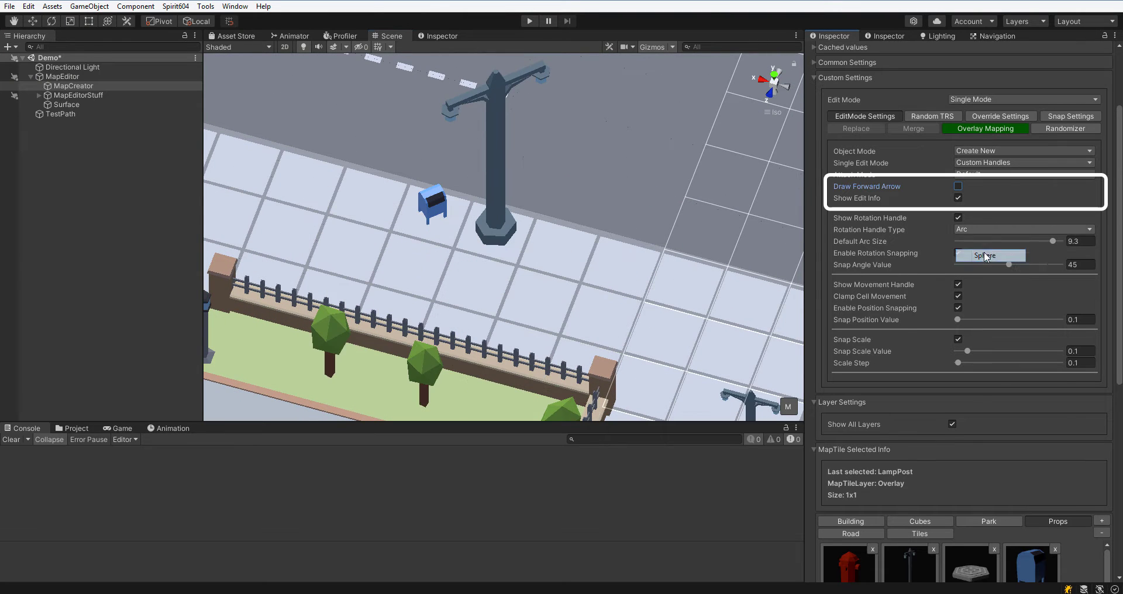
{"action": "left_click", "coordinate": [986, 256]}
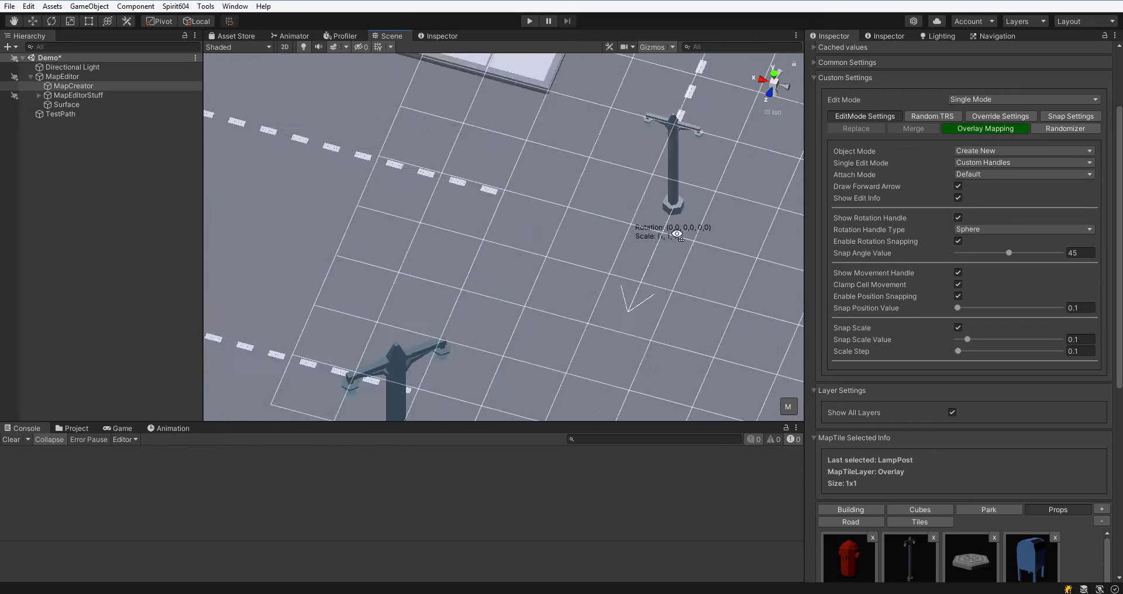
{"action": "left_click", "coordinate": [1023, 162]}
{"action": "left_click", "coordinate": [1006, 201]}
Place lamp posts on the road, turning each toward the cursor before releasing.
{"action": "scroll", "coordinate": [637, 246], "scroll_direction": "down", "scroll_amount": 5}
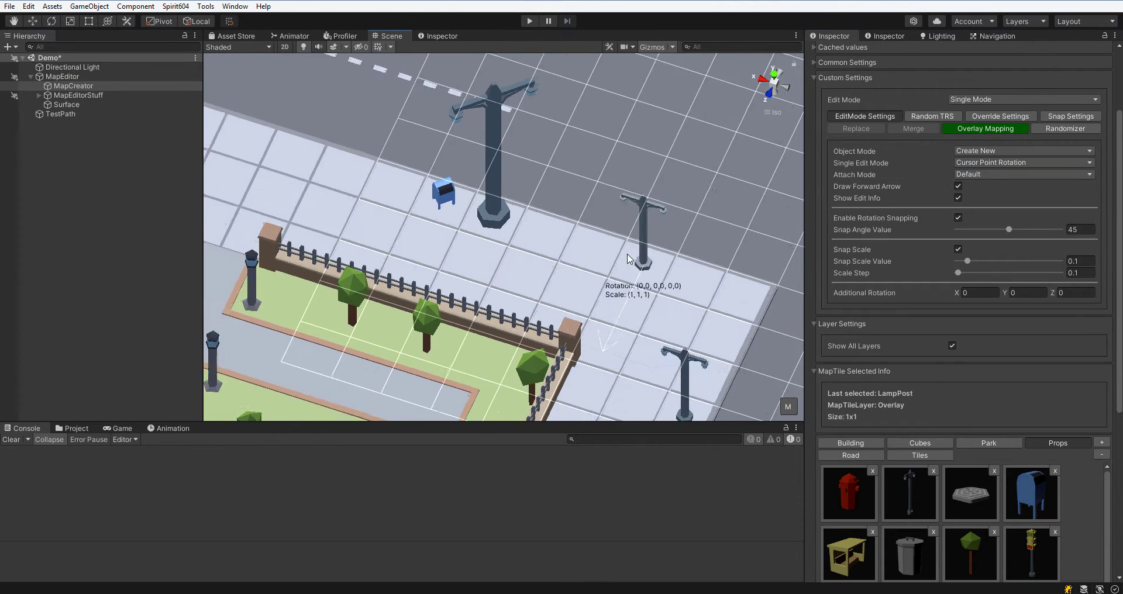
{"action": "middle_click_drag", "start_coordinate": [559, 237], "coordinate": [707, 328]}
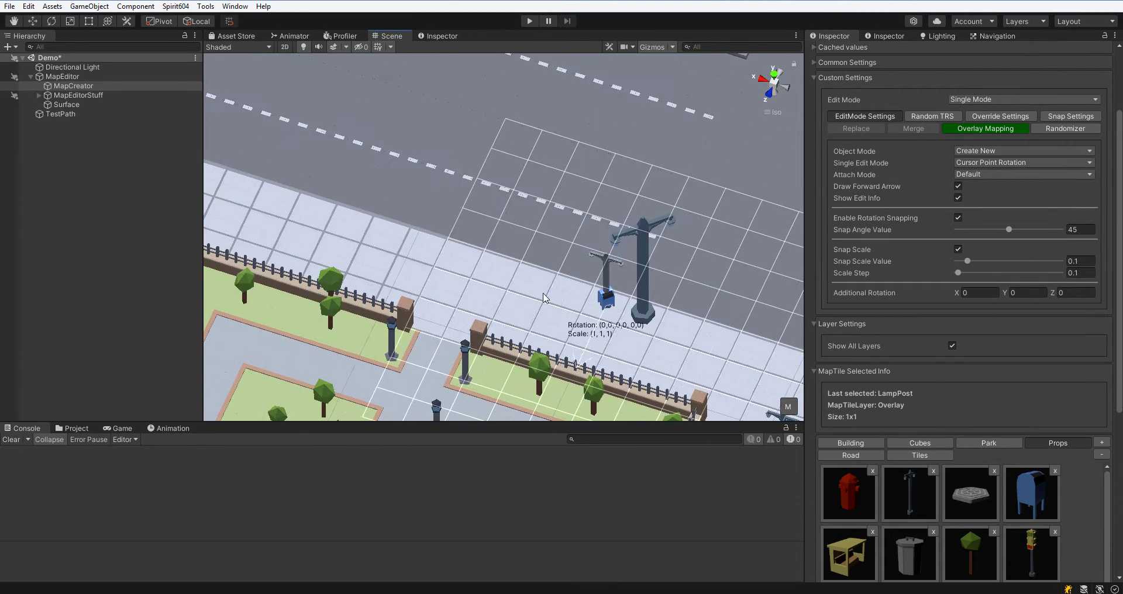
{"action": "left_click", "coordinate": [462, 258]}
{"action": "middle_click_drag", "start_coordinate": [599, 207], "coordinate": [638, 284]}
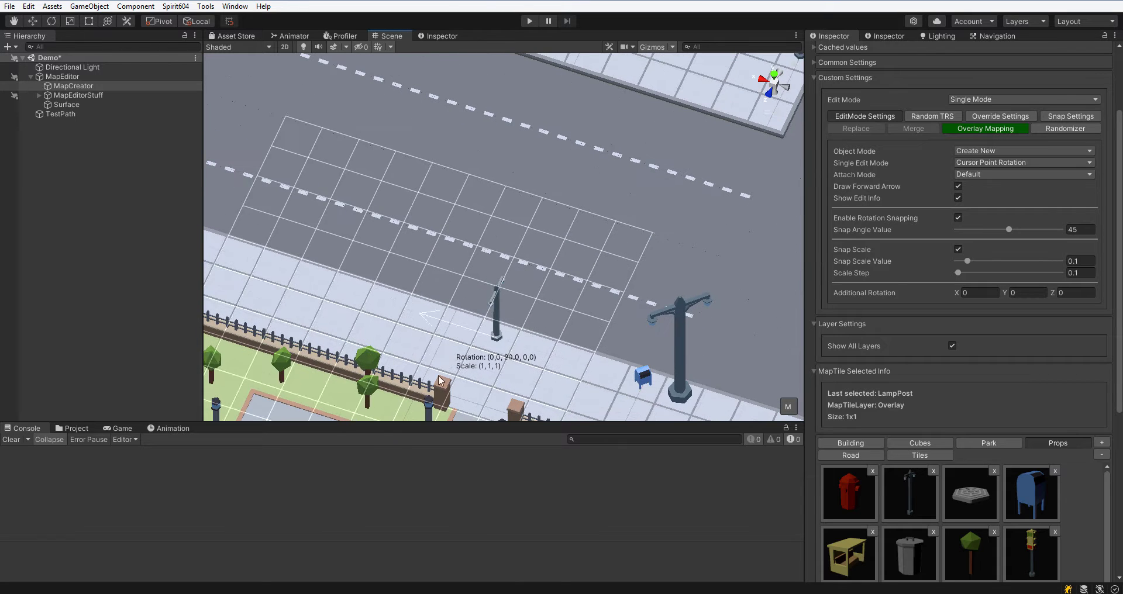
Set the Snap Angle Value to 45 and switch Single Edit Mode to Custom Point Rotation.
{"action": "left_click", "coordinate": [1088, 232]}
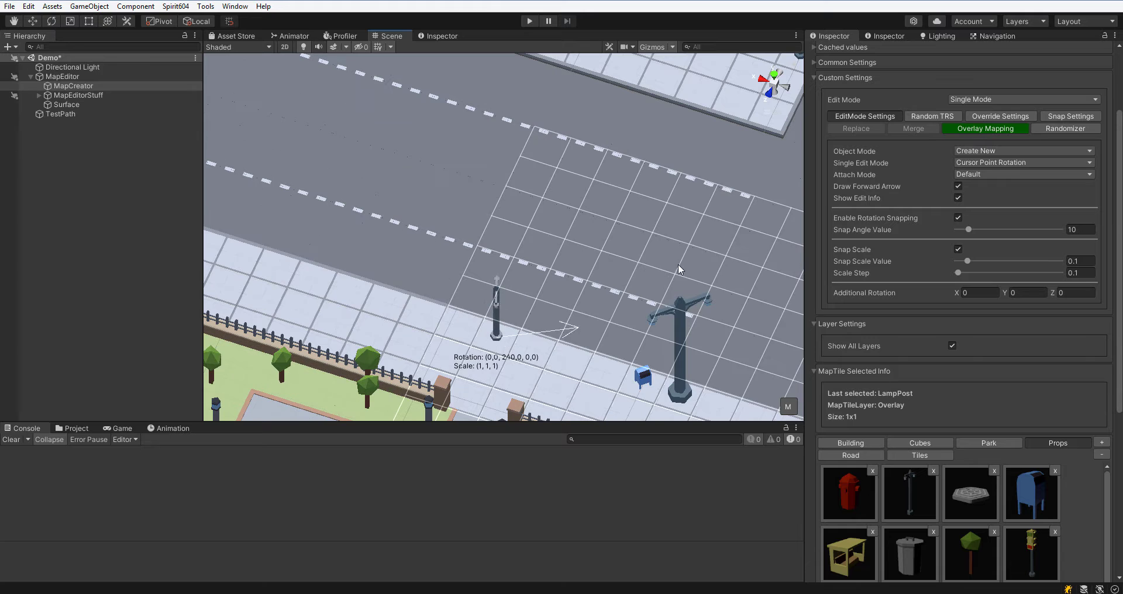
{"action": "left_click", "coordinate": [1077, 230]}
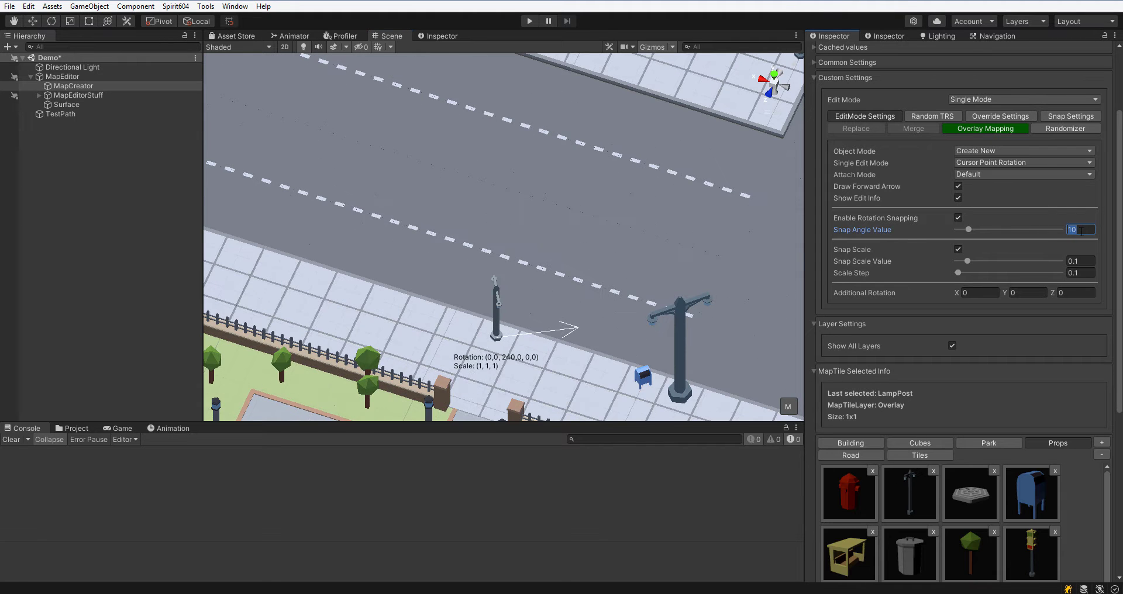
{"action": "type", "text": "45"}
{"action": "left_click", "coordinate": [993, 163]}
{"action": "left_click", "coordinate": [994, 215]}
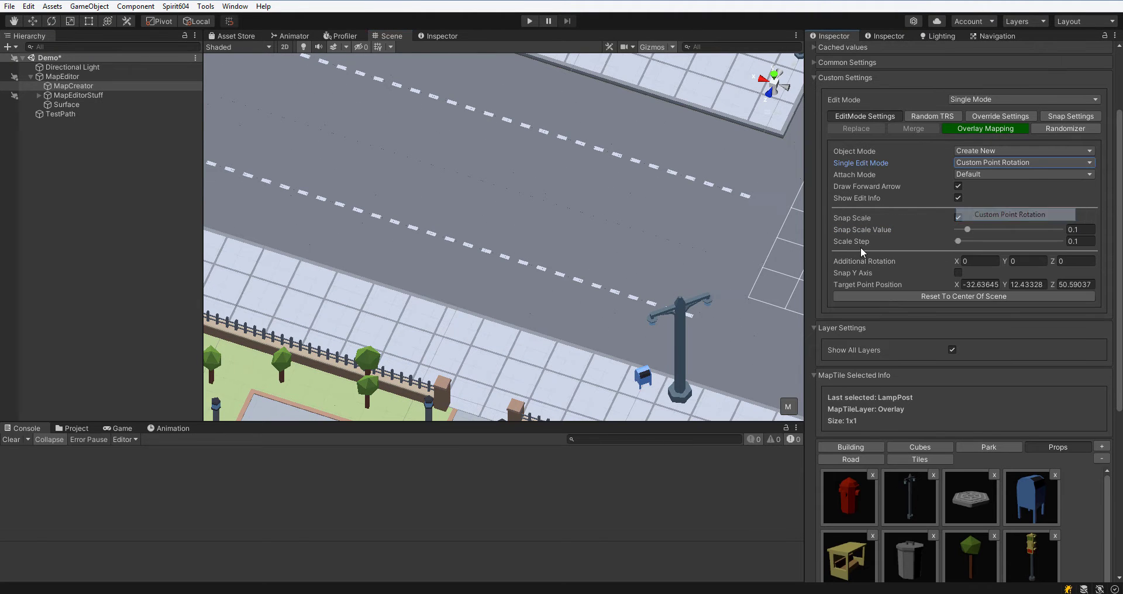
Move the custom rotation target point to the middle of the road grid.
{"action": "middle_click_drag", "start_coordinate": [534, 274], "coordinate": [553, 295]}
{"action": "scroll", "coordinate": [554, 298], "scroll_direction": "up", "scroll_amount": 2}
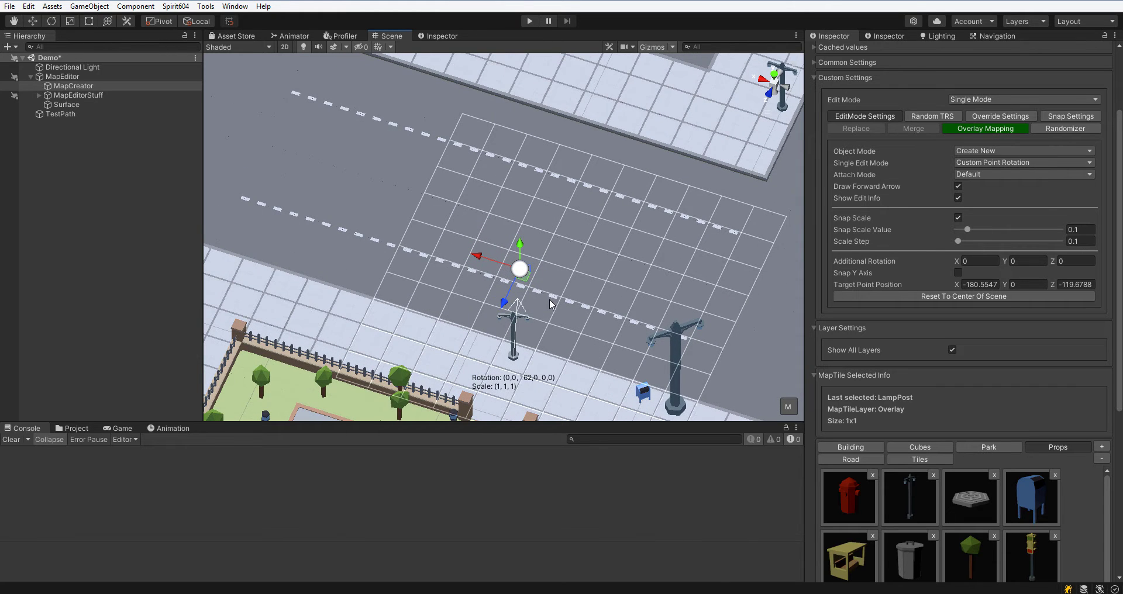
{"action": "left_click_drag", "start_coordinate": [520, 269], "coordinate": [587, 239]}
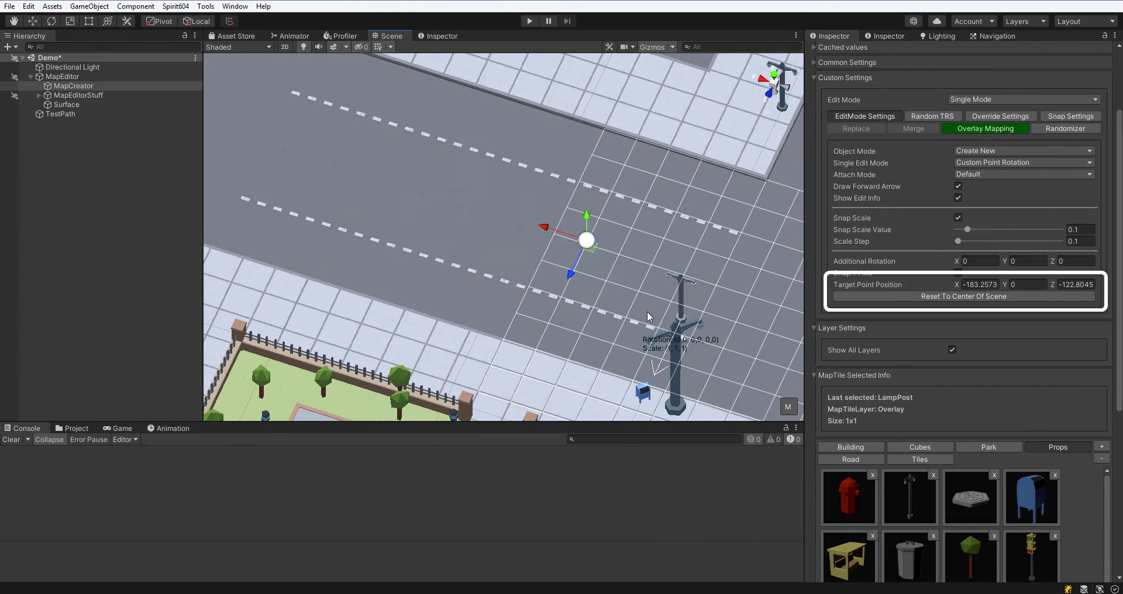
{"action": "middle_click_drag", "start_coordinate": [646, 311], "coordinate": [370, 257]}
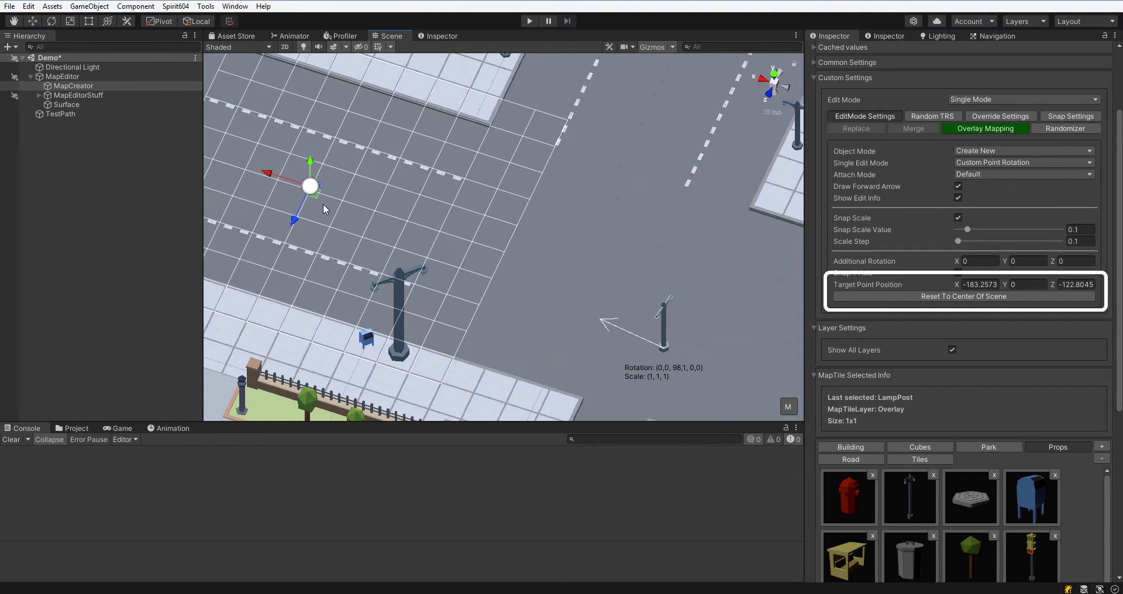
{"action": "left_click_drag", "start_coordinate": [324, 205], "coordinate": [622, 262]}
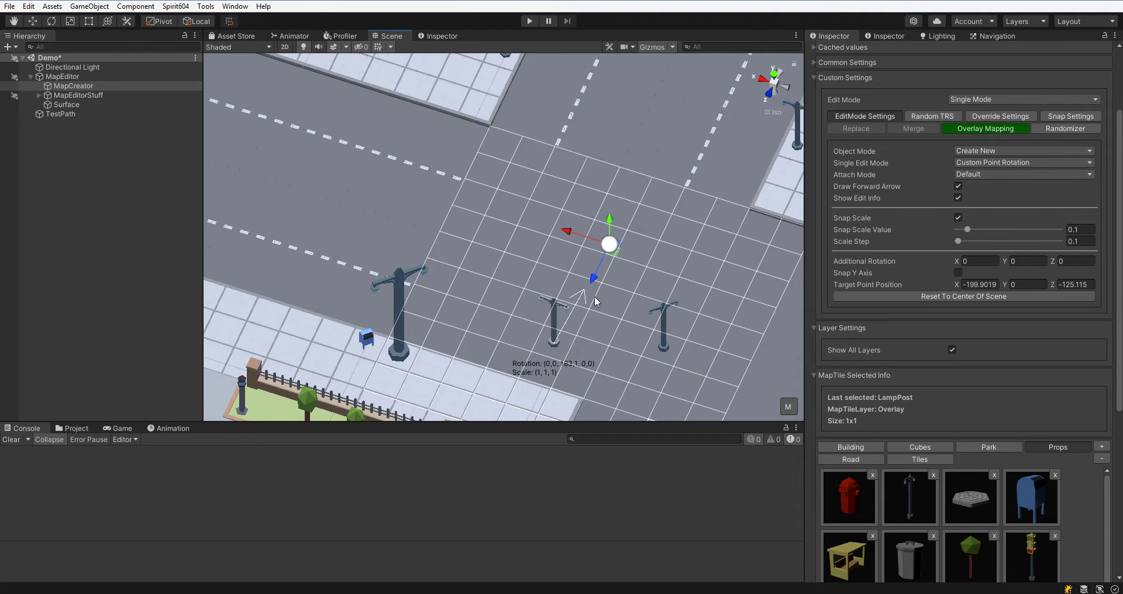
Place four lamp posts around the target point so they face it.
{"action": "left_click", "coordinate": [553, 343]}
{"action": "left_click", "coordinate": [469, 287]}
{"action": "left_click", "coordinate": [519, 181]}
{"action": "left_click", "coordinate": [642, 159]}
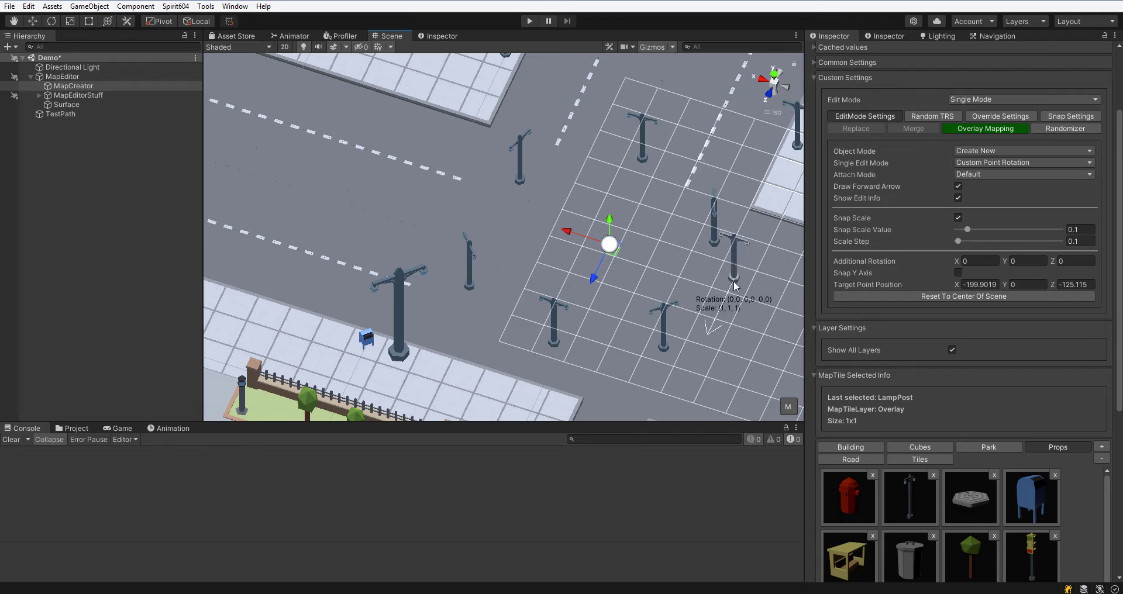
Switch Single Edit Mode to Physics Placing.
{"action": "left_click", "coordinate": [1023, 162]}
{"action": "left_click", "coordinate": [1006, 227]}
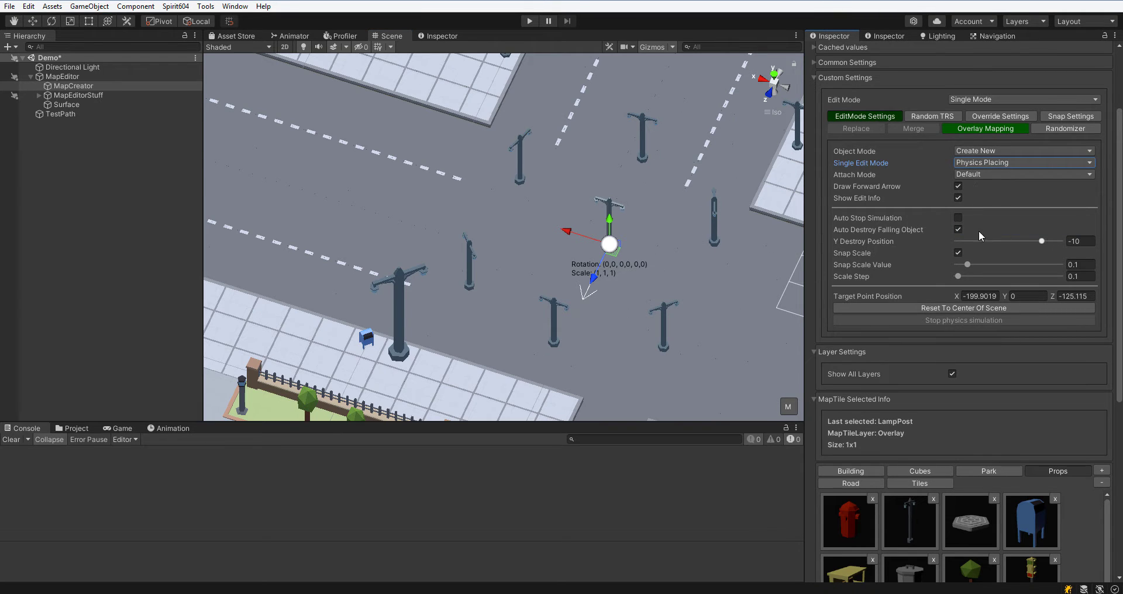
{"action": "scroll", "coordinate": [509, 316], "scroll_direction": "down", "scroll_amount": 2}
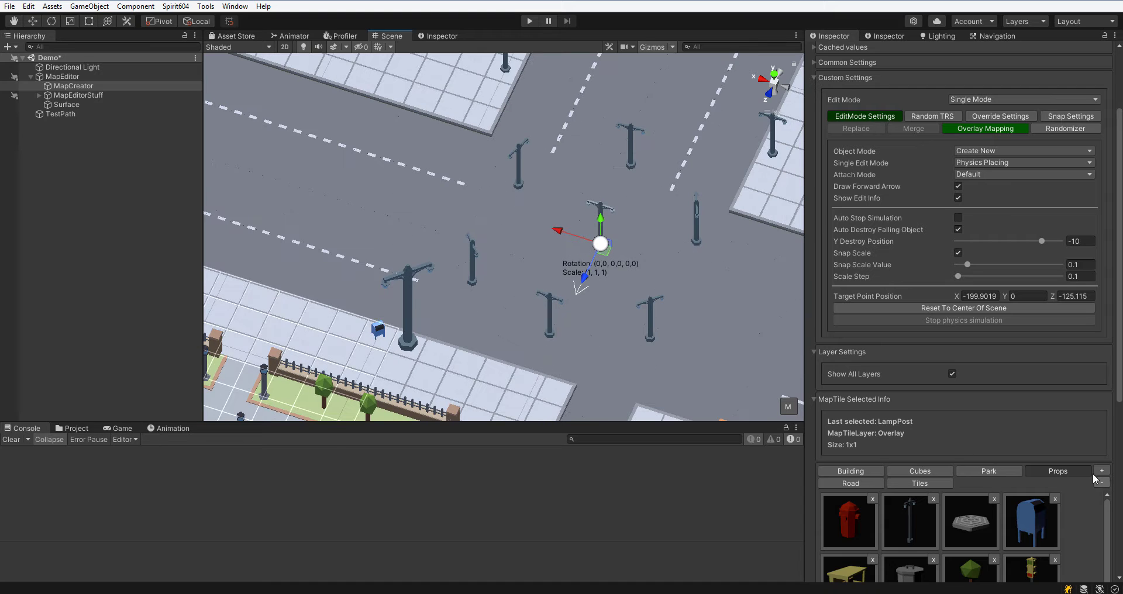
Open the Temp assets folder and add a new prefab category named Trash to the MapCreator palette.
{"action": "left_click", "coordinate": [74, 428]}
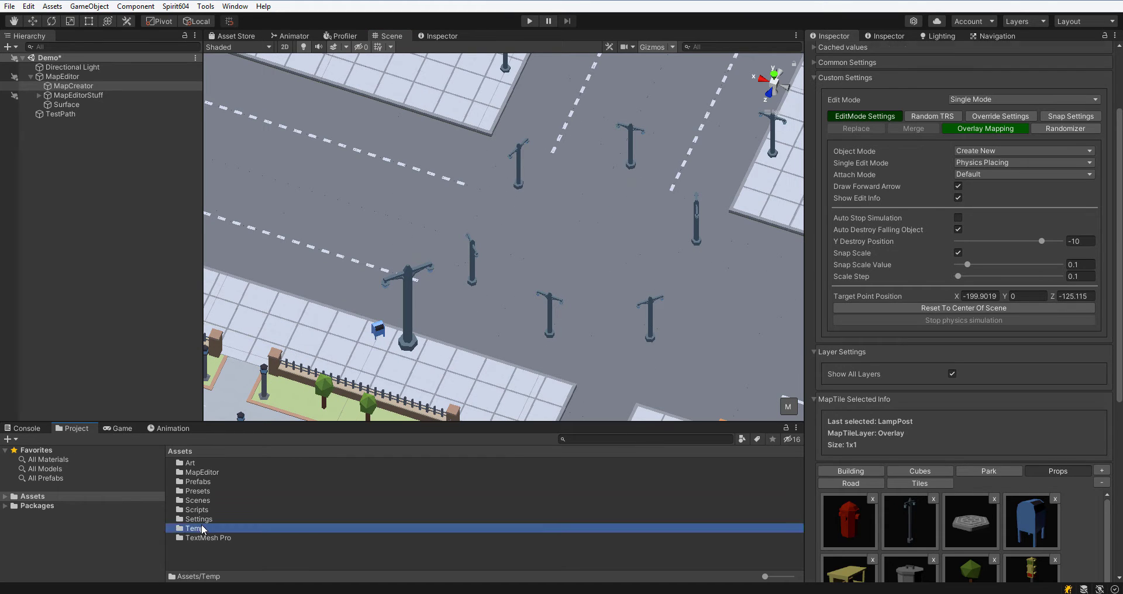
{"action": "double_click", "coordinate": [195, 528]}
{"action": "left_click", "coordinate": [73, 85]}
{"action": "scroll", "coordinate": [1115, 373], "scroll_direction": "down", "scroll_amount": 3}
{"action": "left_click", "coordinate": [1101, 341]}
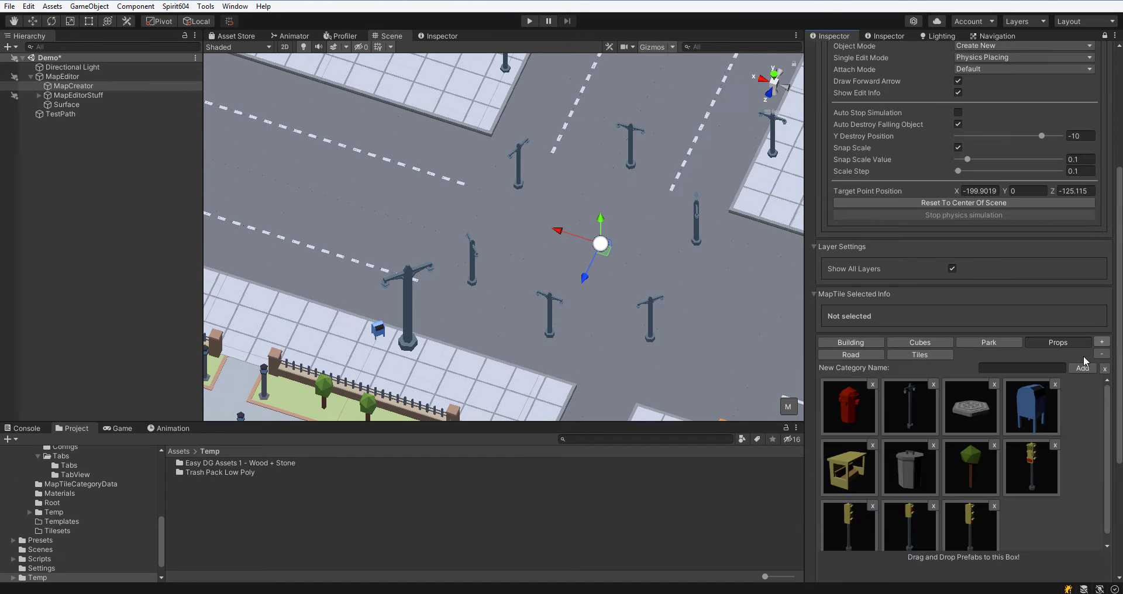
{"action": "type", "text": "Trash"}
{"action": "left_click", "coordinate": [1081, 368]}
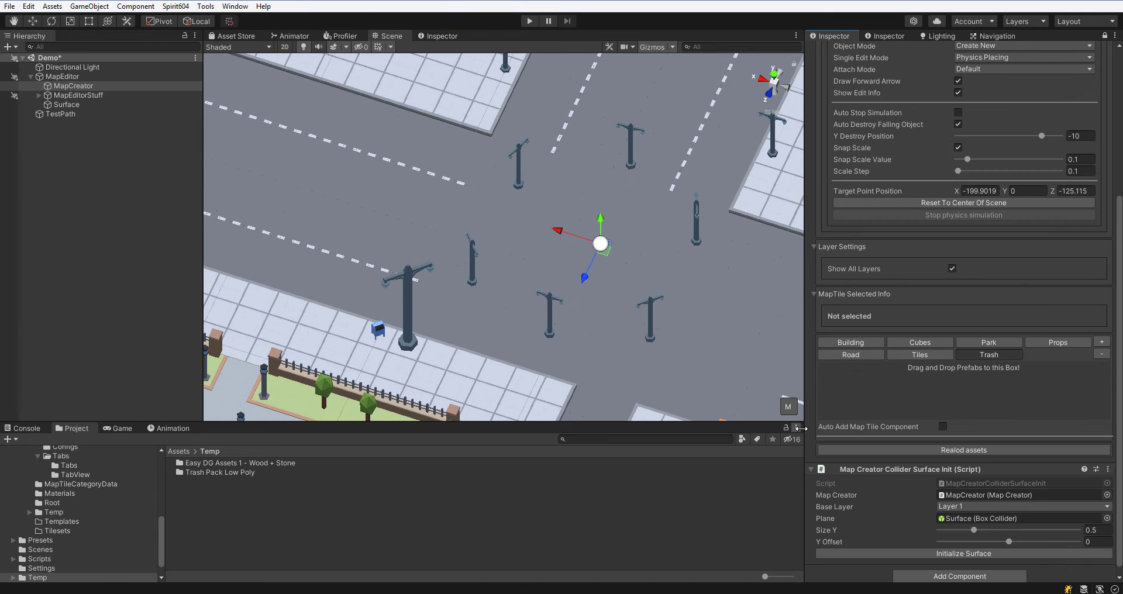
Open the Trash Pack Low Poly Prefabs folder and add all its prefabs to the Trash category.
{"action": "double_click", "coordinate": [220, 472]}
{"action": "double_click", "coordinate": [223, 479]}
{"action": "left_click", "coordinate": [224, 465]}
{"action": "scroll", "coordinate": [266, 531], "scroll_direction": "down", "scroll_amount": 3}
{"action": "left_click", "coordinate": [227, 564], "text": "shift"}
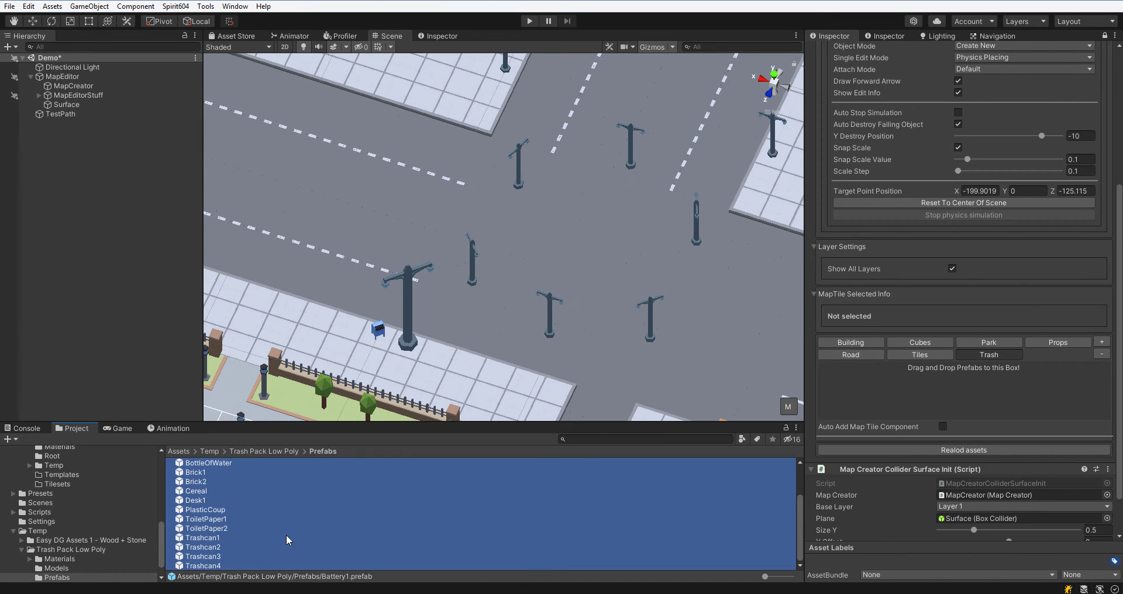
{"action": "left_click_drag", "start_coordinate": [286, 536], "coordinate": [923, 415]}
Pick the dumpster from the Trash palette and place it on the sidewalk beside the lamp post.
{"action": "middle_click_drag", "start_coordinate": [574, 323], "coordinate": [730, 287]}
{"action": "scroll", "coordinate": [731, 286], "scroll_direction": "up", "scroll_amount": 5}
{"action": "right_click_drag", "start_coordinate": [731, 286], "coordinate": [661, 311]}
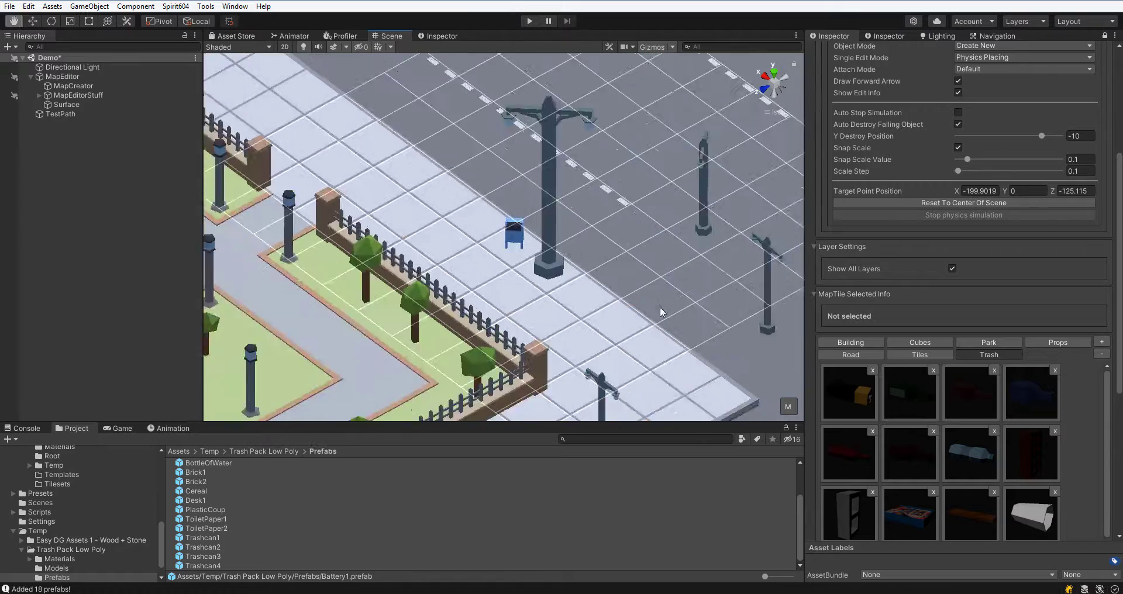
{"action": "left_click", "coordinate": [649, 303]}
{"action": "scroll", "coordinate": [644, 301], "scroll_direction": "up", "scroll_amount": 6}
{"action": "scroll", "coordinate": [643, 300], "scroll_direction": "down", "scroll_amount": 1}
{"action": "left_click", "coordinate": [40, 67]}
{"action": "right_click_drag", "start_coordinate": [608, 263], "coordinate": [686, 269]}
{"action": "scroll", "coordinate": [951, 448], "scroll_direction": "down", "scroll_amount": 2}
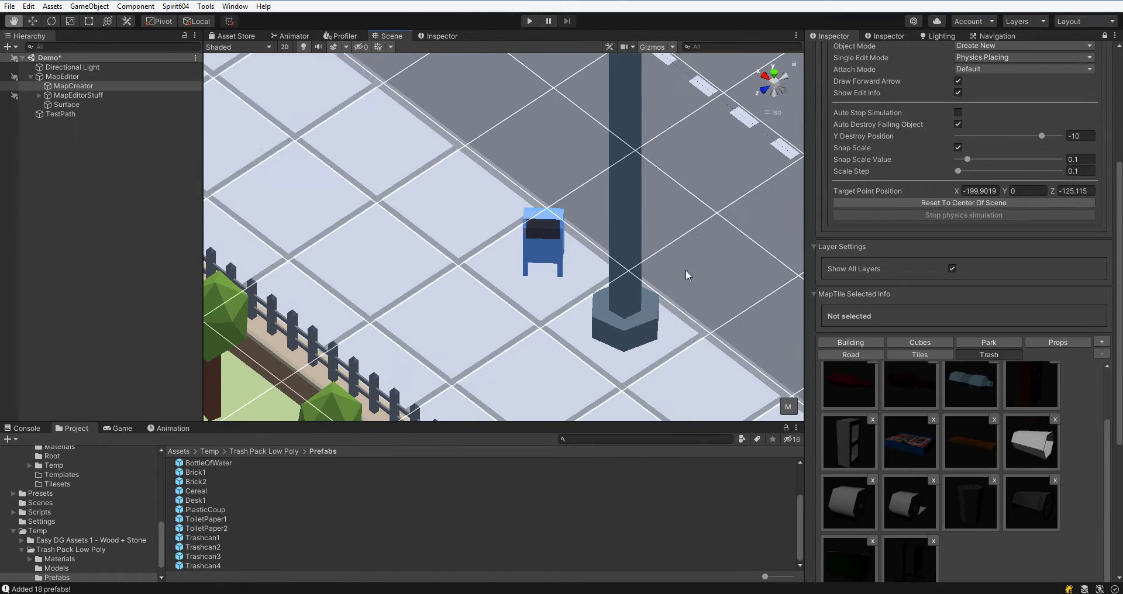
{"action": "scroll", "coordinate": [965, 205], "scroll_direction": "up", "scroll_amount": 3}
{"action": "left_click", "coordinate": [1014, 162]}
{"action": "left_click", "coordinate": [1000, 188]}
{"action": "scroll", "coordinate": [1003, 234], "scroll_direction": "down", "scroll_amount": 3}
{"action": "scroll", "coordinate": [1054, 465], "scroll_direction": "down", "scroll_amount": 8}
{"action": "left_click", "coordinate": [907, 328]}
{"action": "left_click", "coordinate": [397, 266]}
{"action": "middle_click_drag", "start_coordinate": [468, 318], "coordinate": [558, 363]}
{"action": "scroll", "coordinate": [559, 362], "scroll_direction": "down", "scroll_amount": 4}
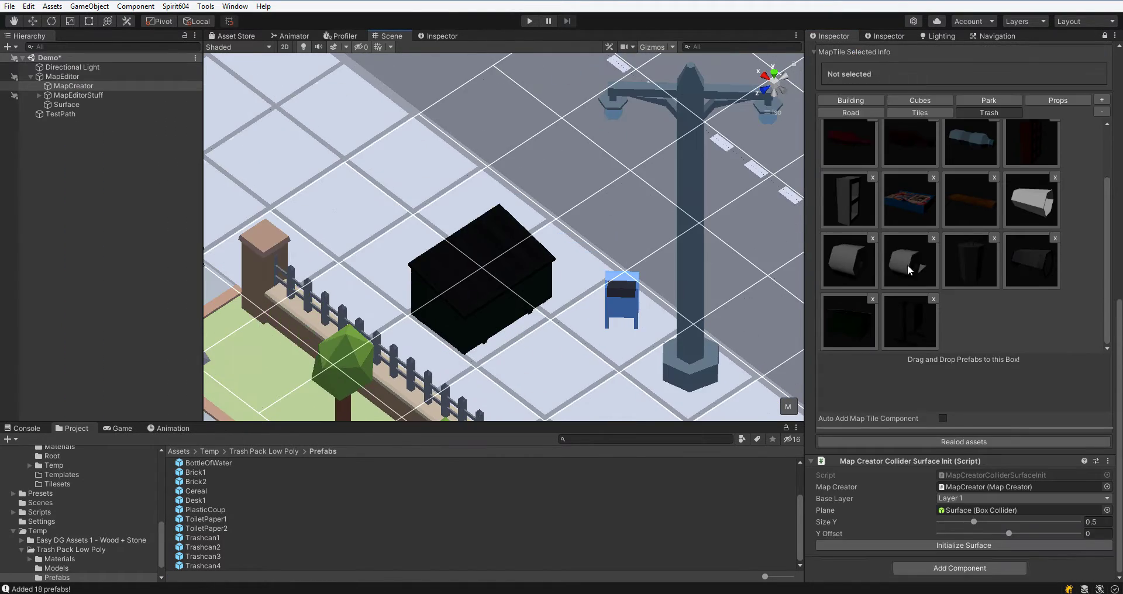
Open the Randomizer settings, enable Randomize Objects and turn off Has Pattern.
{"action": "scroll", "coordinate": [910, 269], "scroll_direction": "up", "scroll_amount": 12}
{"action": "left_click", "coordinate": [1017, 198]}
{"action": "left_click", "coordinate": [1015, 262]}
{"action": "scroll", "coordinate": [1096, 170], "scroll_direction": "up", "scroll_amount": 10}
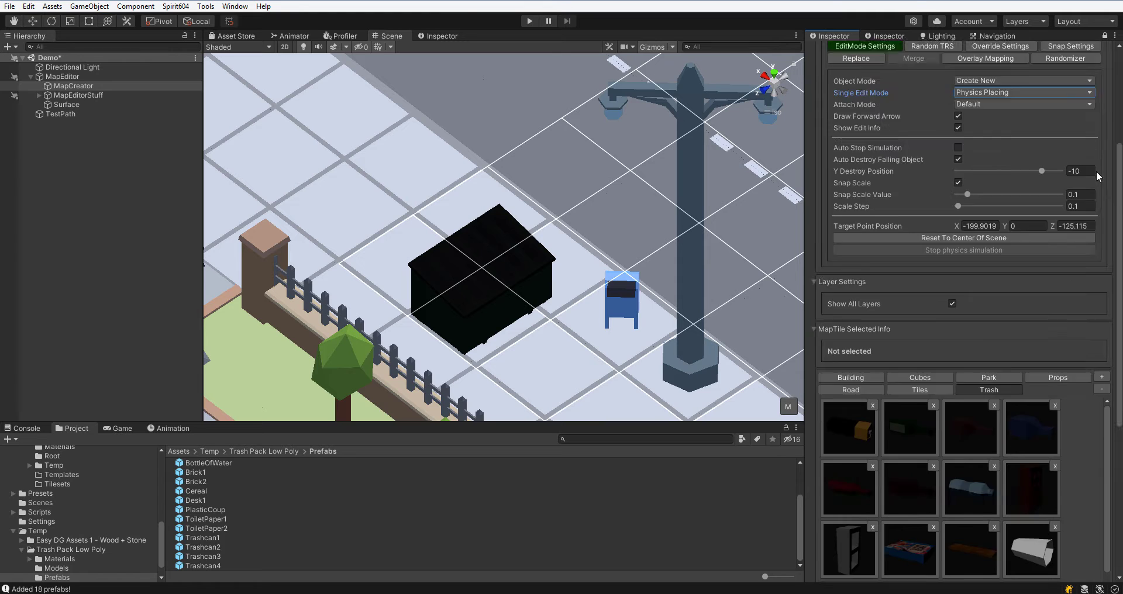
{"action": "left_click", "coordinate": [1056, 164]}
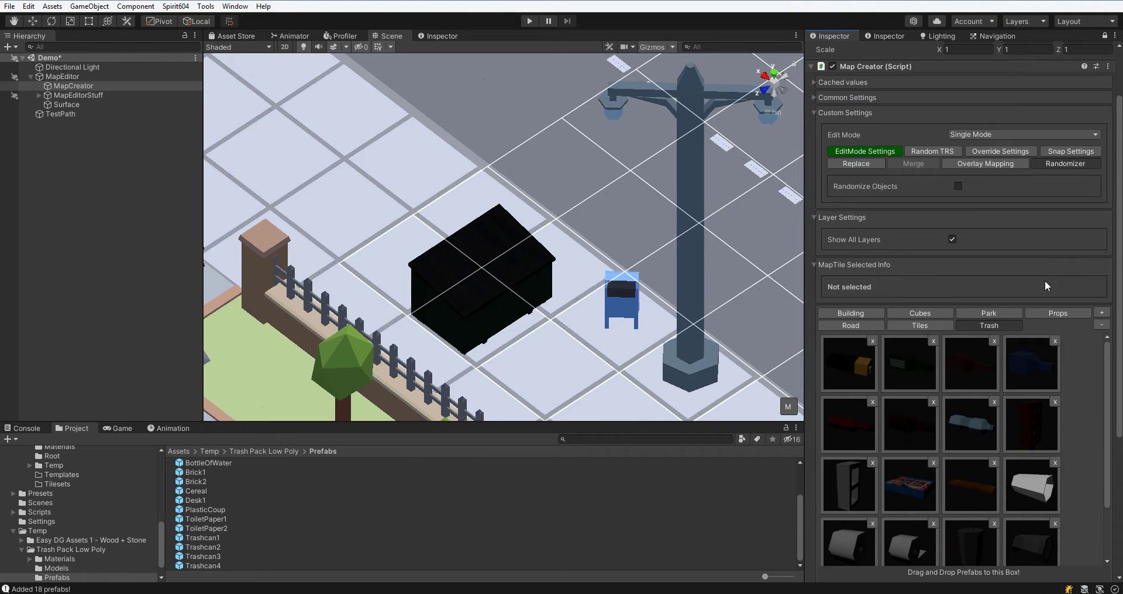
{"action": "left_click", "coordinate": [957, 186]}
{"action": "scroll", "coordinate": [1096, 233], "scroll_direction": "down", "scroll_amount": 6}
{"action": "scroll", "coordinate": [1015, 171], "scroll_direction": "up", "scroll_amount": 3}
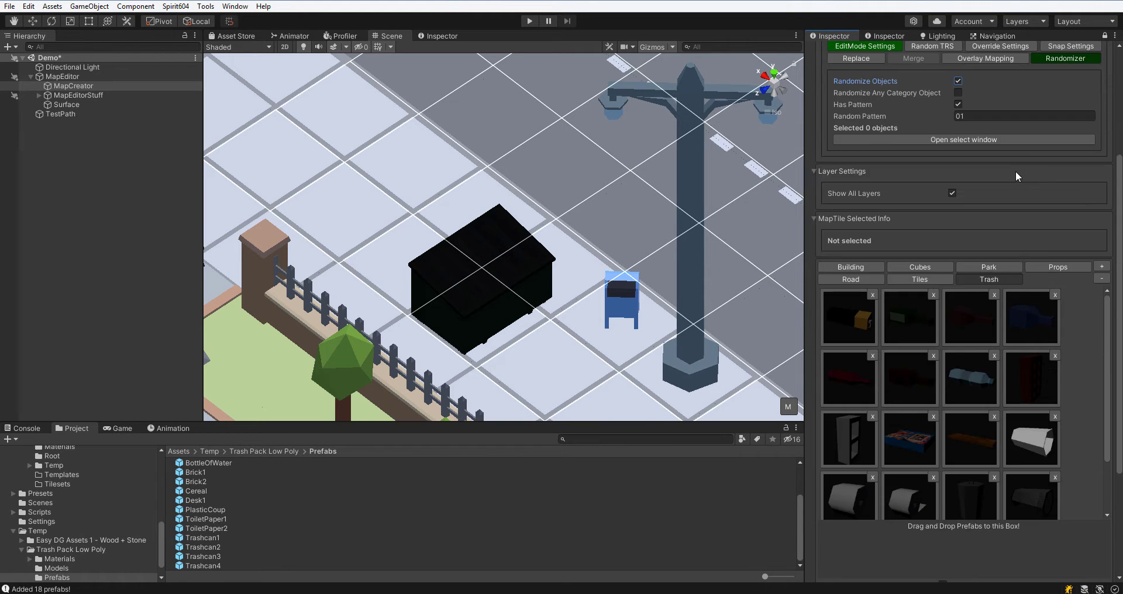
{"action": "left_click", "coordinate": [958, 104]}
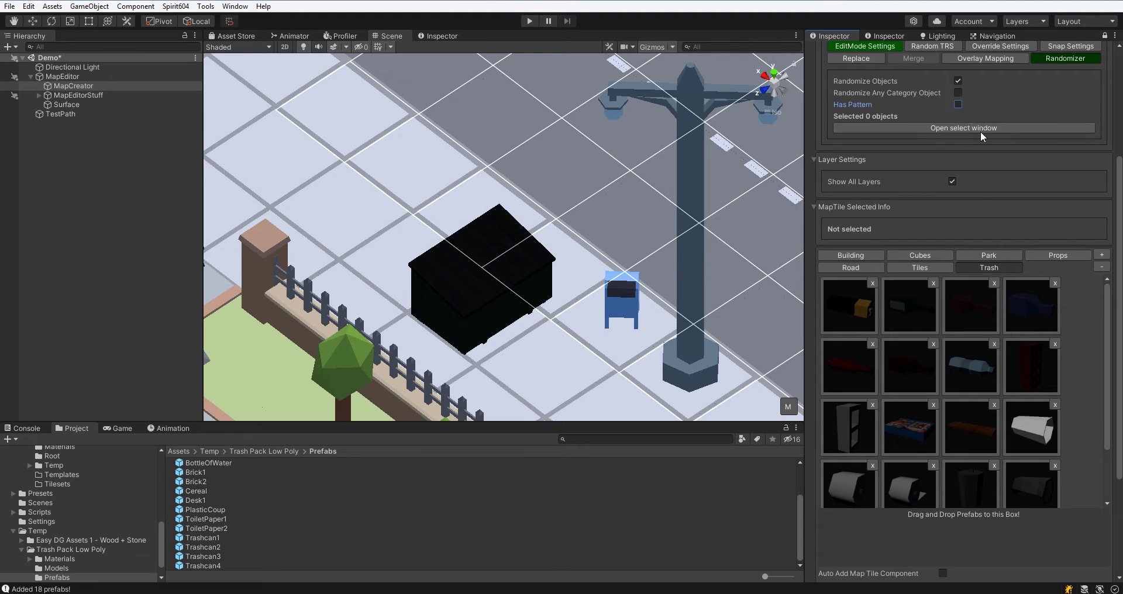
Open the selection window and choose nine trash prefabs as the random placement set.
{"action": "left_click", "coordinate": [981, 128]}
{"action": "left_click", "coordinate": [914, 312]}
{"action": "left_click", "coordinate": [966, 330]}
{"action": "left_click", "coordinate": [971, 383]}
{"action": "left_click", "coordinate": [915, 389]}
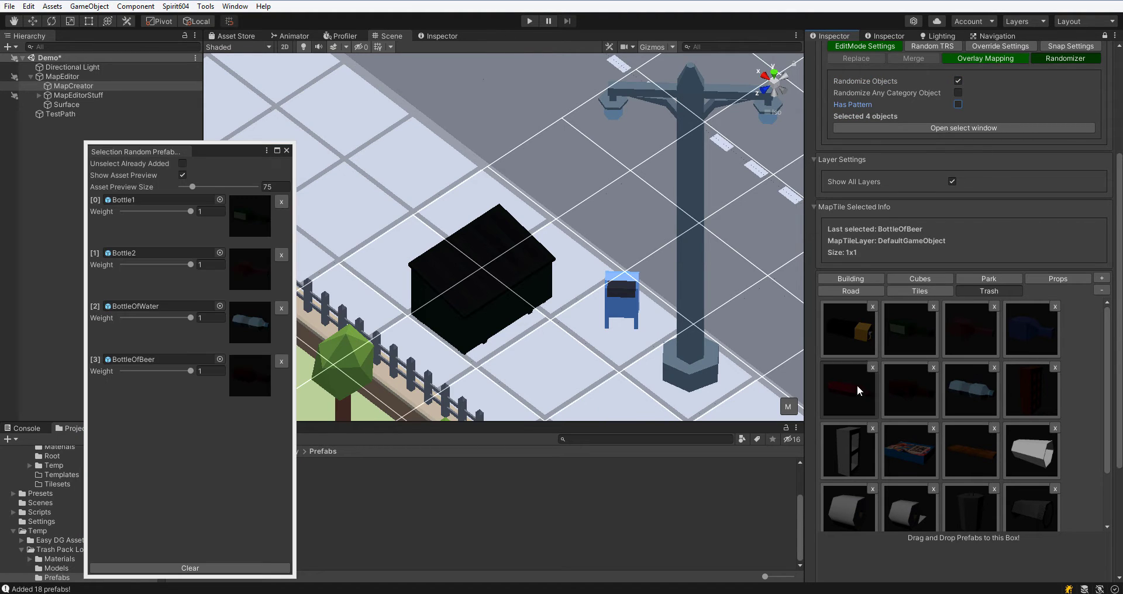
{"action": "left_click", "coordinate": [854, 386]}
{"action": "left_click", "coordinate": [857, 336]}
{"action": "left_click", "coordinate": [1027, 336]}
{"action": "scroll", "coordinate": [925, 435], "scroll_direction": "down", "scroll_amount": 3}
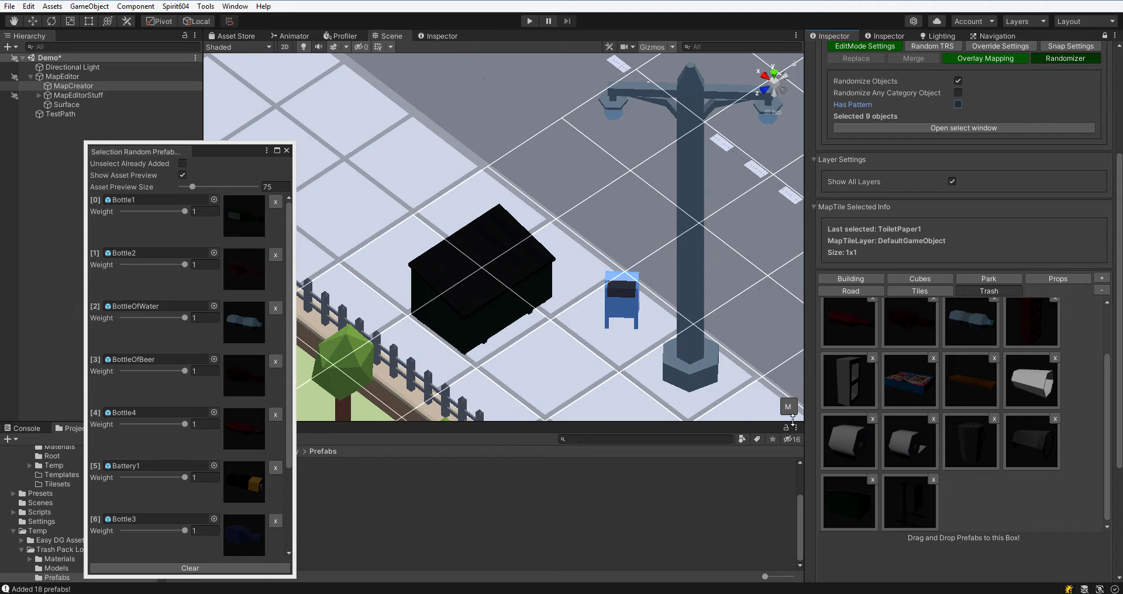
{"action": "left_click", "coordinate": [286, 150]}
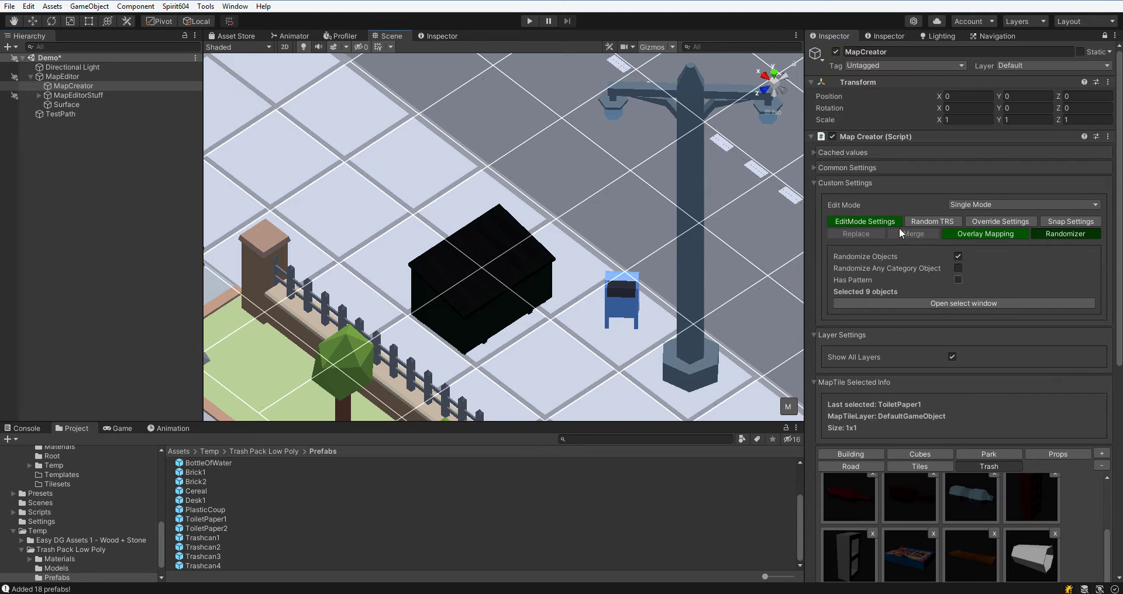
Drop randomized trash pieces with Physics Placing around the dumpster.
{"action": "left_click", "coordinate": [886, 223]}
{"action": "left_click", "coordinate": [984, 413]}
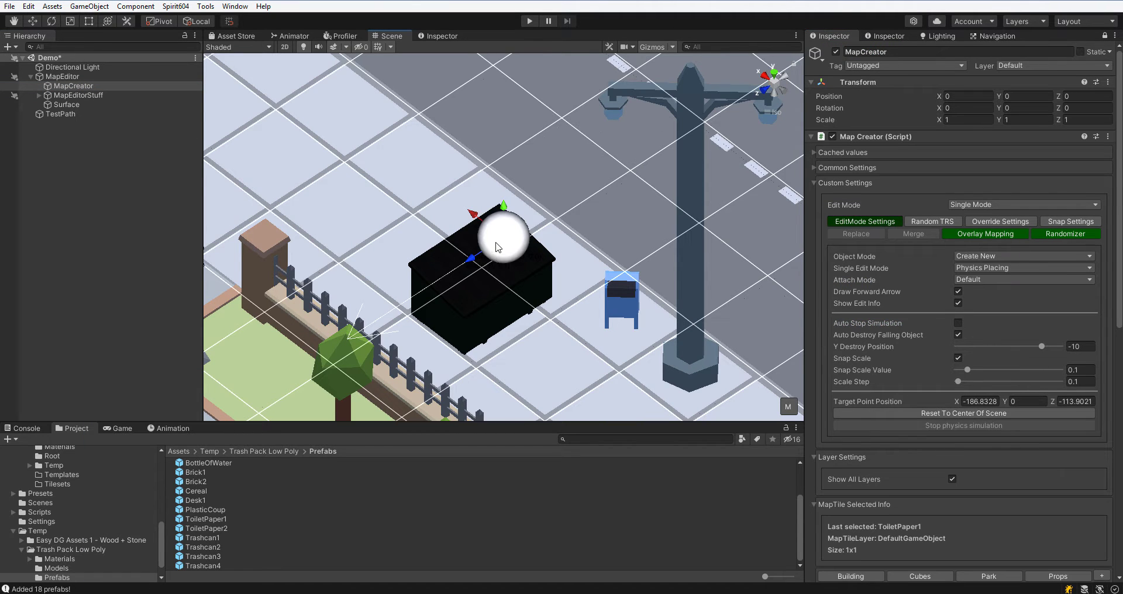
{"action": "right_click_drag", "start_coordinate": [613, 310], "coordinate": [804, 234]}
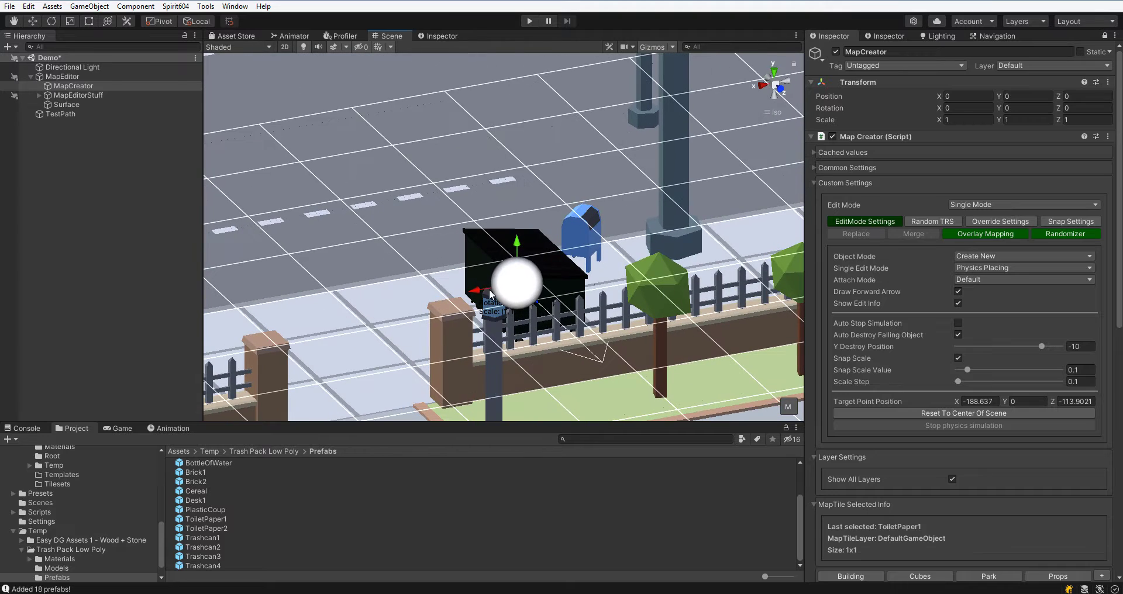
{"action": "left_click_drag", "start_coordinate": [521, 277], "coordinate": [619, 228]}
{"action": "right_click_drag", "start_coordinate": [637, 196], "coordinate": [423, 251]}
{"action": "left_click_drag", "start_coordinate": [593, 324], "coordinate": [542, 351]}
{"action": "left_click_drag", "start_coordinate": [554, 302], "coordinate": [520, 269]}
{"action": "left_click_drag", "start_coordinate": [545, 269], "coordinate": [544, 222]}
{"action": "key", "text": "space"}
{"action": "key", "text": "space"}
{"action": "key", "text": "space"}
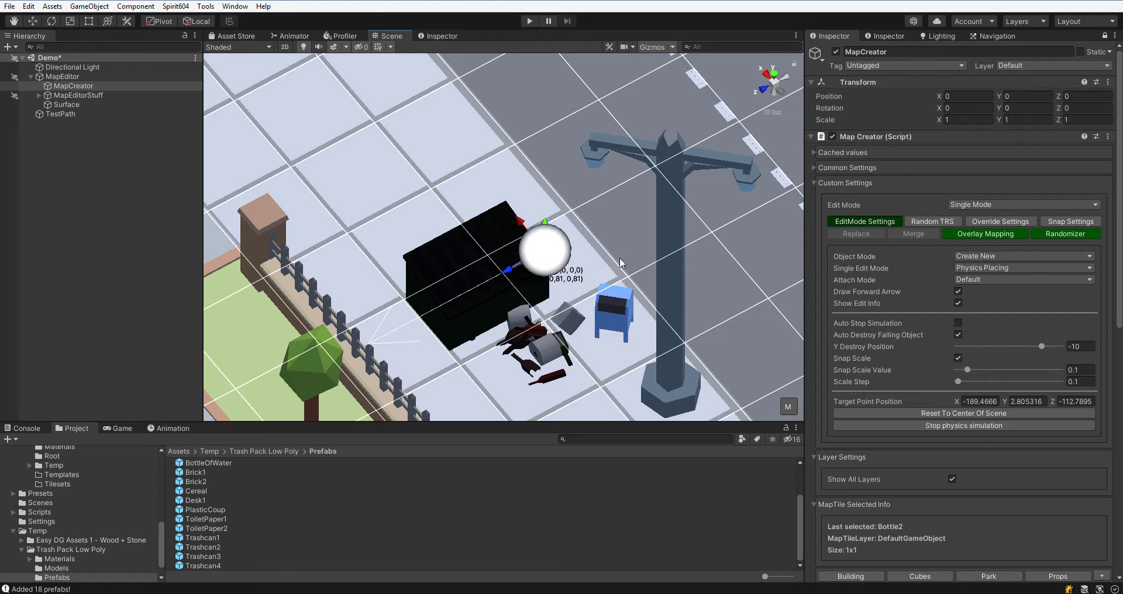
Enable Randomize Local Position in the Random TRS settings.
{"action": "left_click", "coordinate": [939, 223]}
{"action": "left_click", "coordinate": [957, 277]}
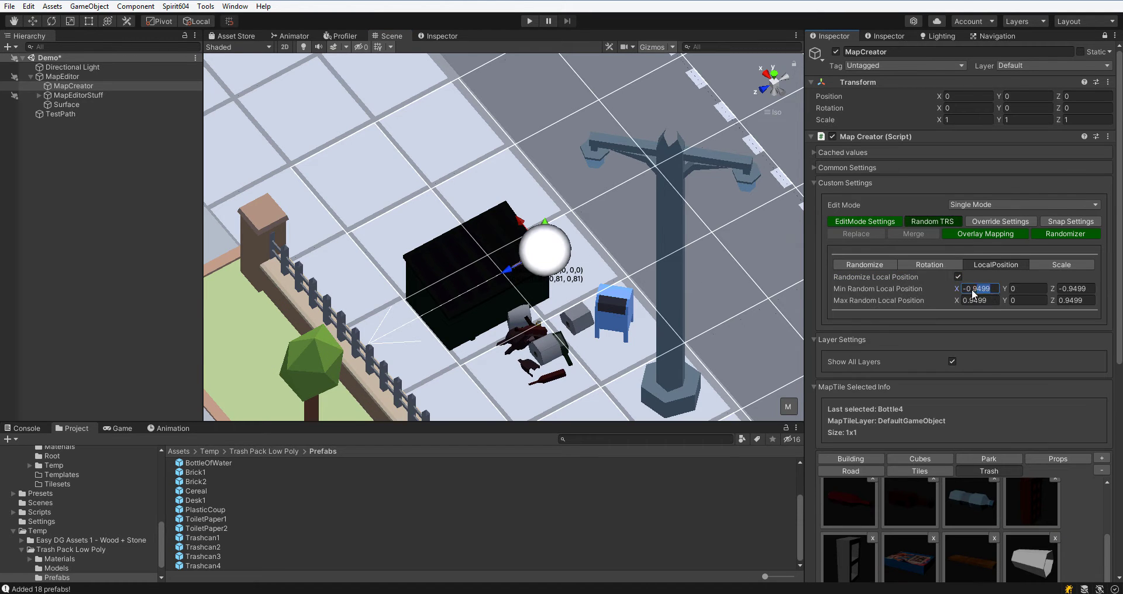
{"action": "left_click", "coordinate": [1074, 289]}
Enable Randomize Scale with a minimum of 0.5 and maximum of 0.7.
{"action": "left_click", "coordinate": [1059, 266]}
{"action": "left_click", "coordinate": [956, 277]}
{"action": "left_click", "coordinate": [1085, 322]}
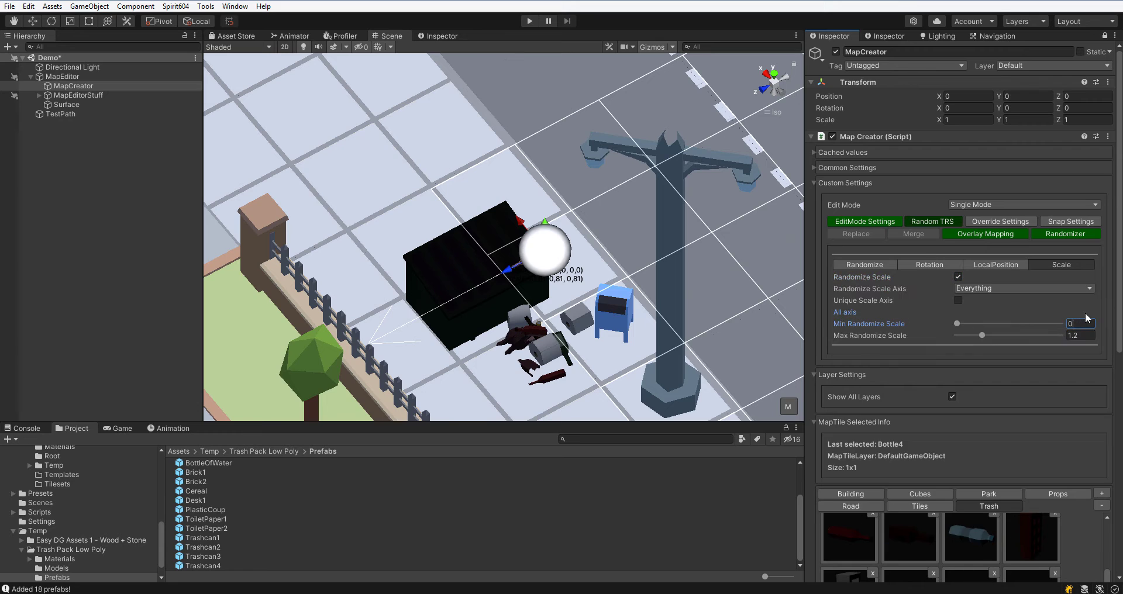
{"action": "type", "text": "0.3"}
{"action": "key", "text": "Tab"}
{"action": "type", "text": "0.5"}
Scatter more randomly rotated, offset and scaled trash around the dumpster and lamp post.
{"action": "left_click", "coordinate": [929, 265]}
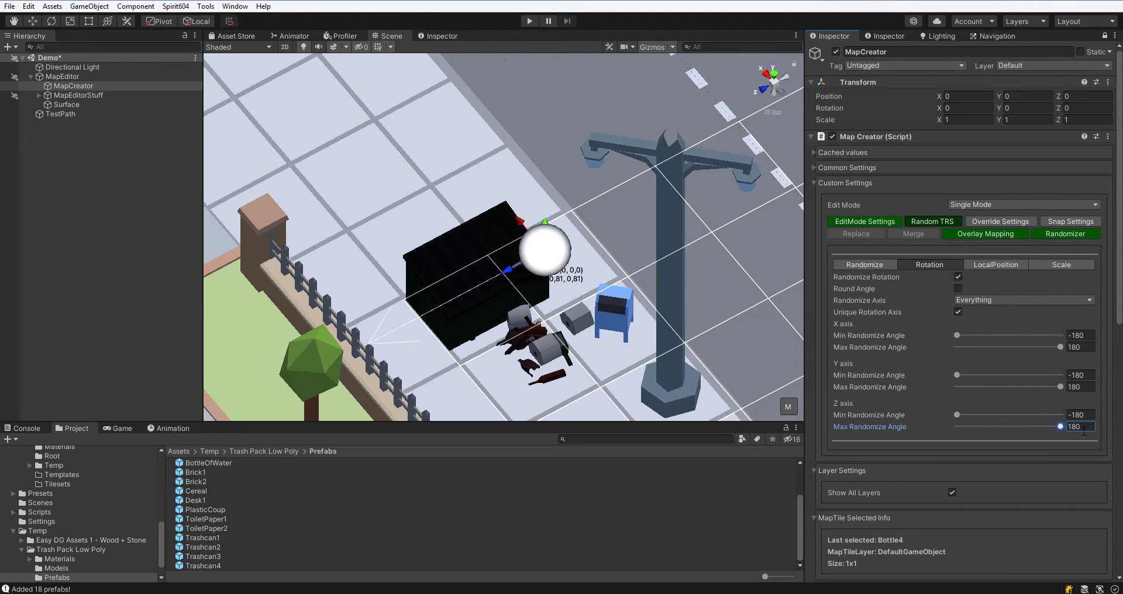
{"action": "key", "text": "m"}
{"action": "key", "text": "m"}
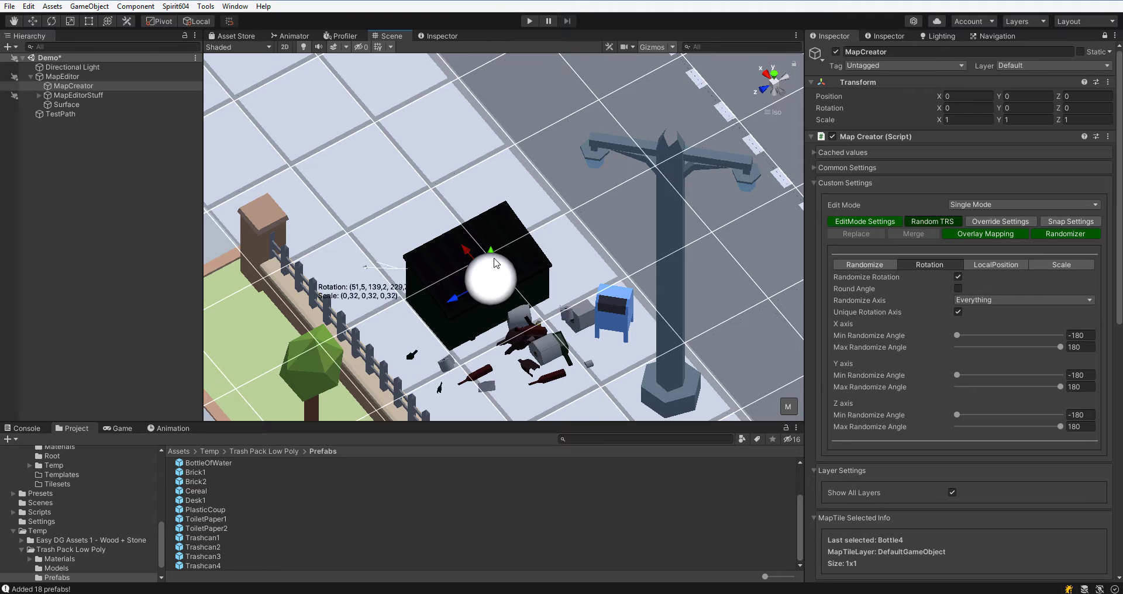
{"action": "left_click", "coordinate": [996, 265]}
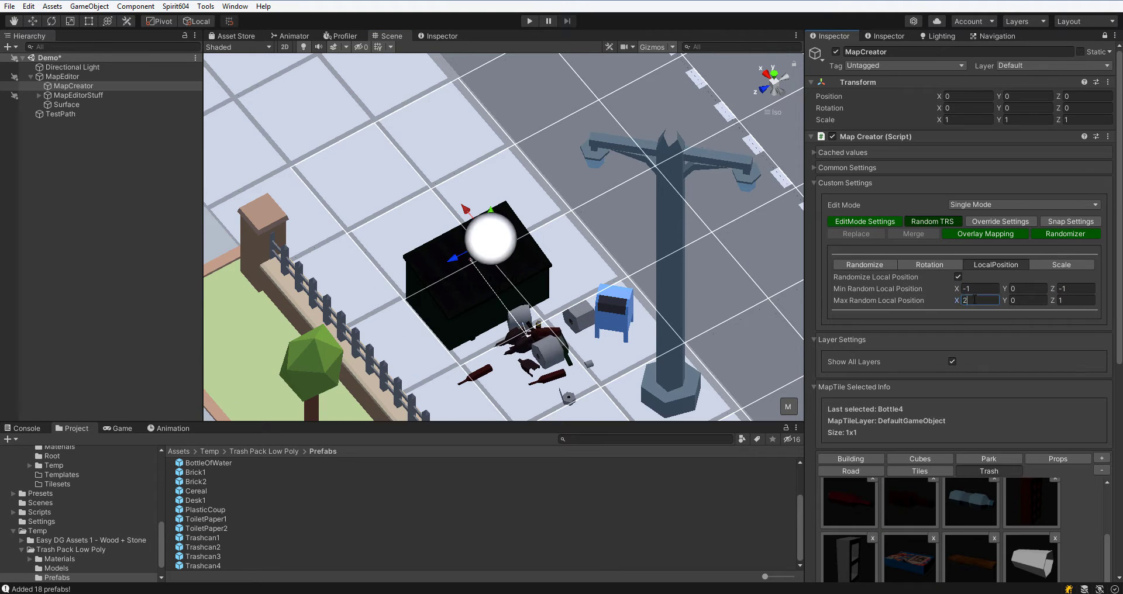
{"action": "left_click", "coordinate": [528, 327]}
{"action": "right_click_drag", "start_coordinate": [527, 327], "coordinate": [478, 124]}
{"action": "middle_click_drag", "start_coordinate": [478, 124], "coordinate": [416, 201]}
{"action": "left_click", "coordinate": [583, 243]}
{"action": "left_click", "coordinate": [576, 255]}
{"action": "left_click_drag", "start_coordinate": [576, 255], "coordinate": [541, 275], "text": "alt"}
{"action": "left_click", "coordinate": [1049, 263]}
{"action": "middle_click_drag", "start_coordinate": [479, 65], "coordinate": [495, 156]}
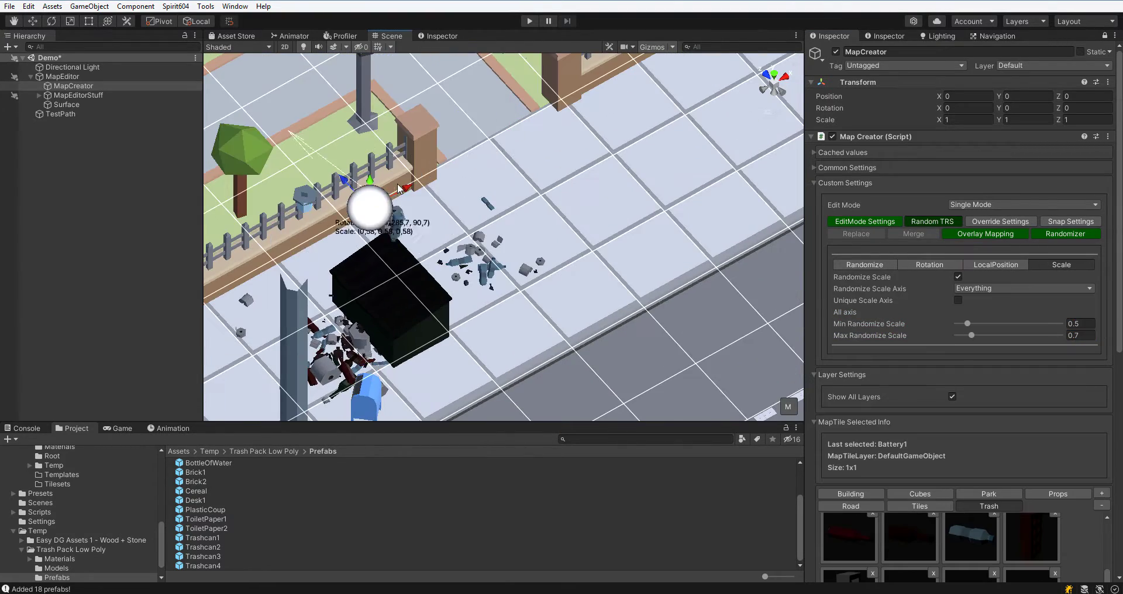
{"action": "left_click", "coordinate": [336, 346]}
{"action": "right_click_drag", "start_coordinate": [515, 146], "coordinate": [685, 171]}
{"action": "right_click_drag", "start_coordinate": [590, 233], "coordinate": [579, 289]}
{"action": "left_click", "coordinate": [579, 289]}
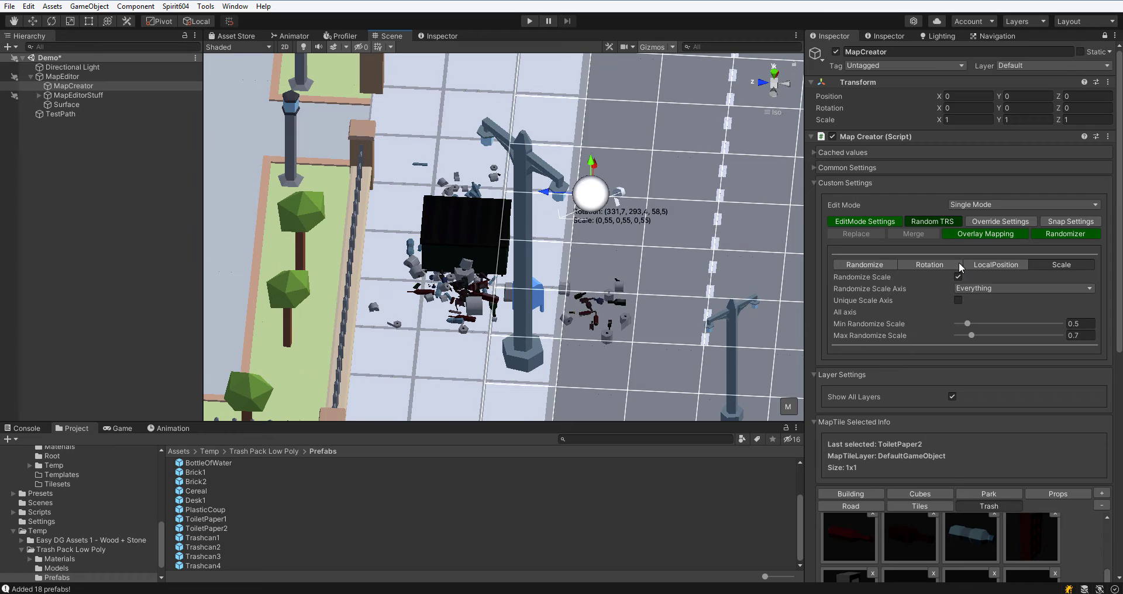
Set Attach Mode to Brush Mode and Single Edit Mode to Custom Handles.
{"action": "left_click", "coordinate": [864, 221]}
{"action": "left_click", "coordinate": [1024, 268]}
{"action": "left_click", "coordinate": [979, 258]}
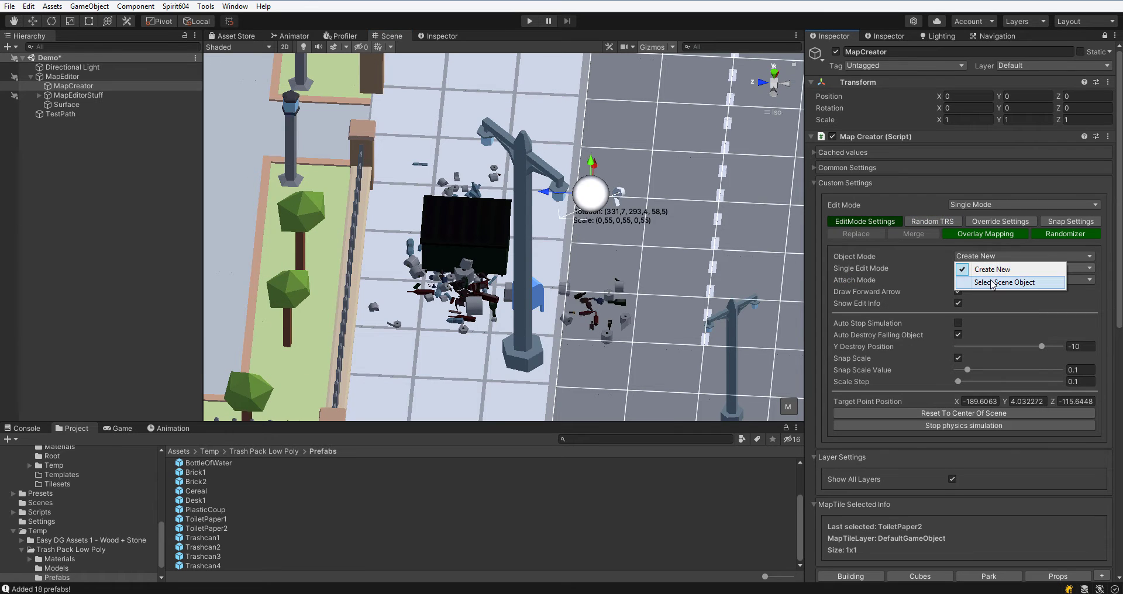
{"action": "left_click", "coordinate": [931, 267]}
{"action": "left_click", "coordinate": [976, 268]}
{"action": "left_click", "coordinate": [935, 296]}
{"action": "left_click", "coordinate": [972, 280]}
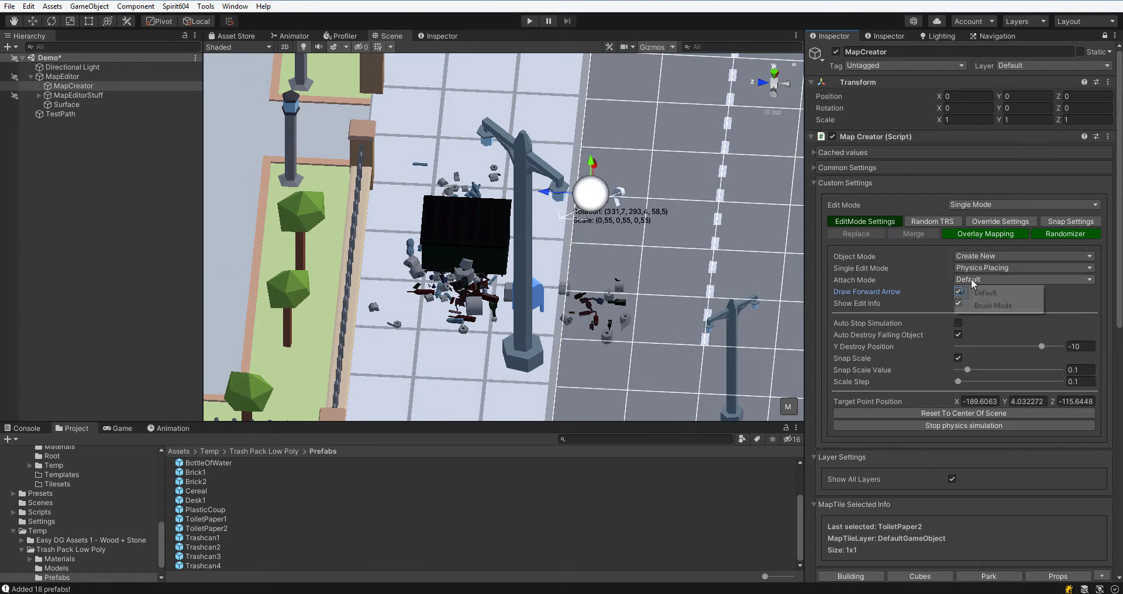
{"action": "left_click", "coordinate": [986, 304]}
{"action": "left_click", "coordinate": [994, 269]}
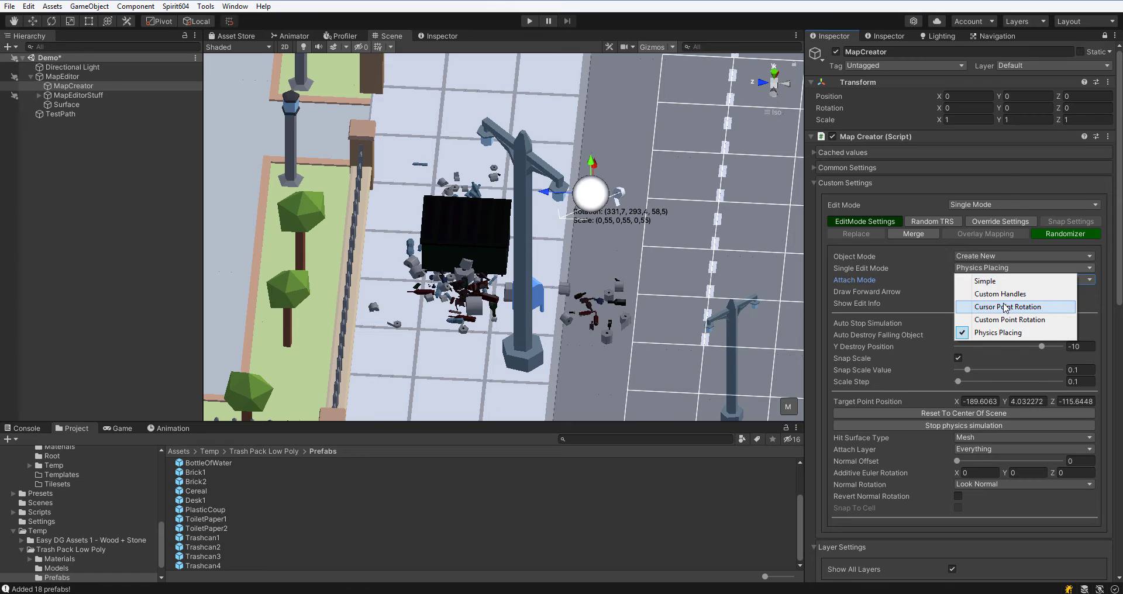
{"action": "left_click", "coordinate": [1001, 295]}
Switch to the Props category and place a lamp post on the sidewalk with the brush.
{"action": "scroll", "coordinate": [895, 295], "scroll_direction": "down", "scroll_amount": 10}
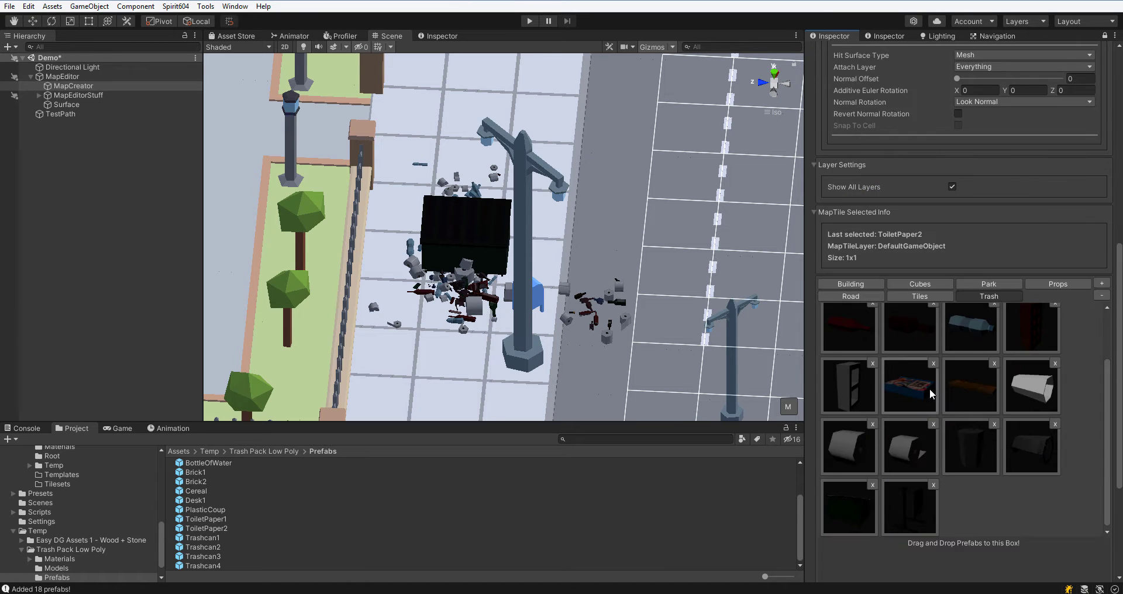
{"action": "left_click", "coordinate": [1081, 284]}
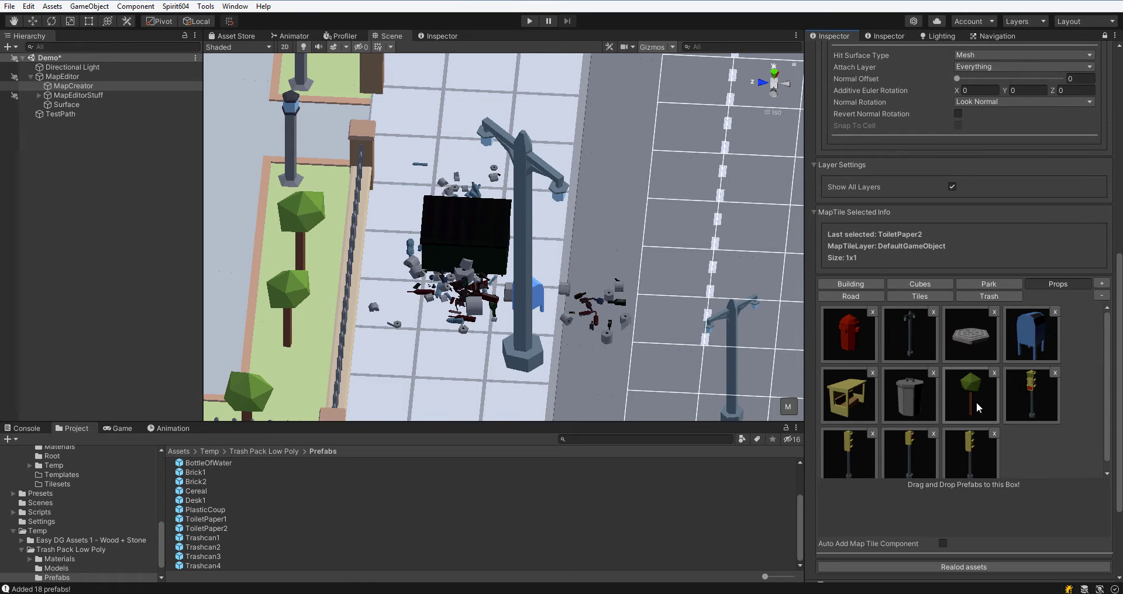
{"action": "right_click_drag", "start_coordinate": [515, 277], "coordinate": [740, 284]}
{"action": "scroll", "coordinate": [842, 297], "scroll_direction": "up", "scroll_amount": 10}
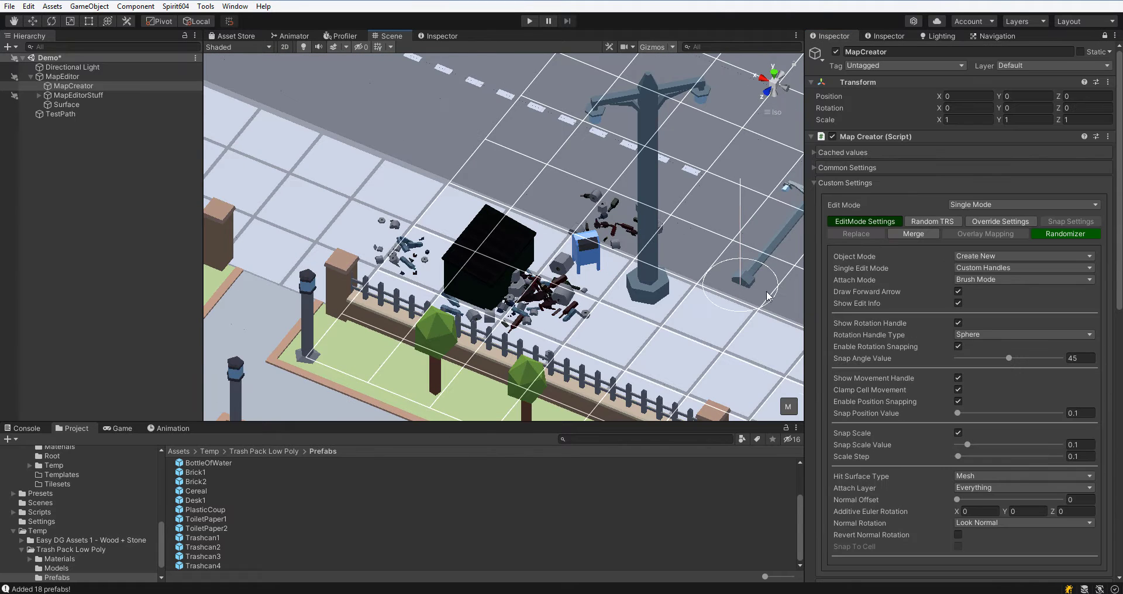
{"action": "middle_click_drag", "start_coordinate": [611, 260], "coordinate": [549, 252]}
Set Normal Rotation to Along Normal.
{"action": "scroll", "coordinate": [549, 252], "scroll_direction": "down", "scroll_amount": 1}
{"action": "scroll", "coordinate": [978, 356], "scroll_direction": "down", "scroll_amount": 3}
{"action": "scroll", "coordinate": [982, 354], "scroll_direction": "up", "scroll_amount": 3}
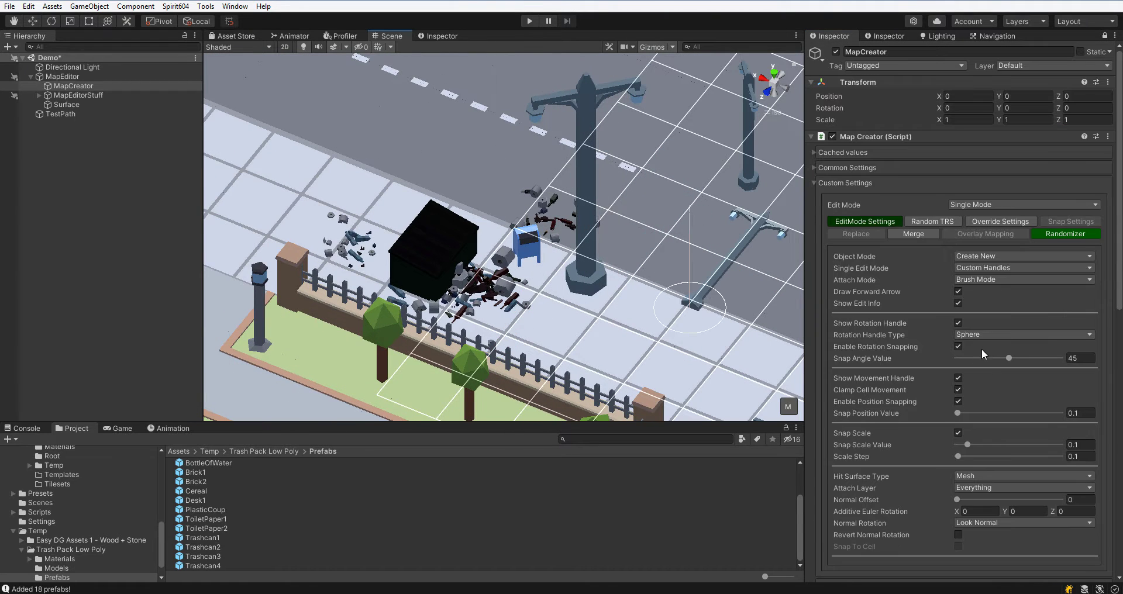
{"action": "scroll", "coordinate": [983, 380], "scroll_direction": "down", "scroll_amount": 3}
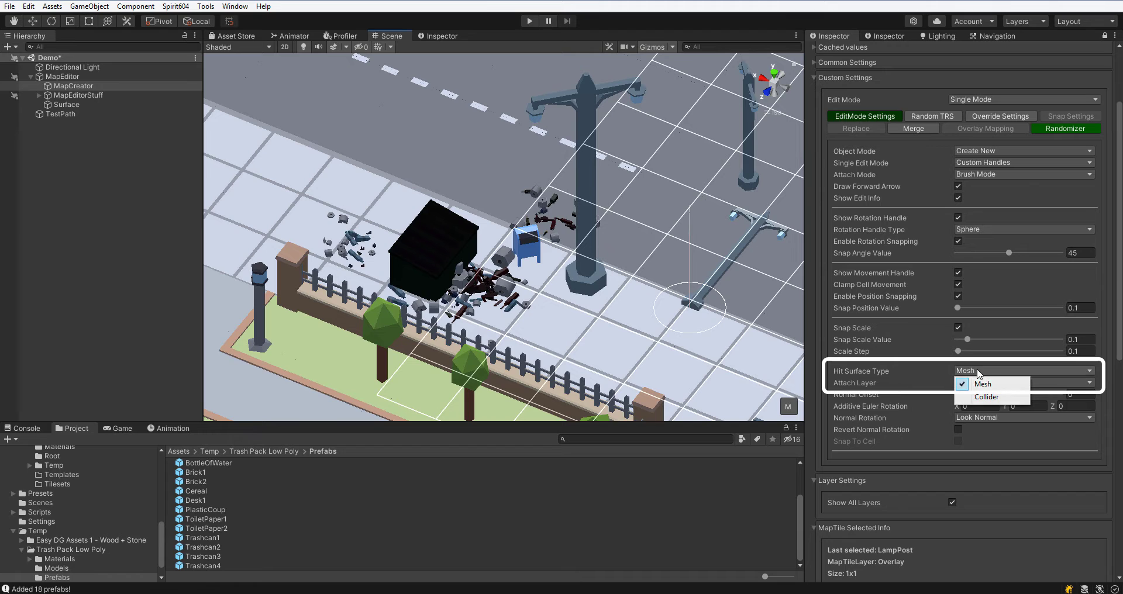
{"action": "scroll", "coordinate": [1046, 377], "scroll_direction": "down", "scroll_amount": 1}
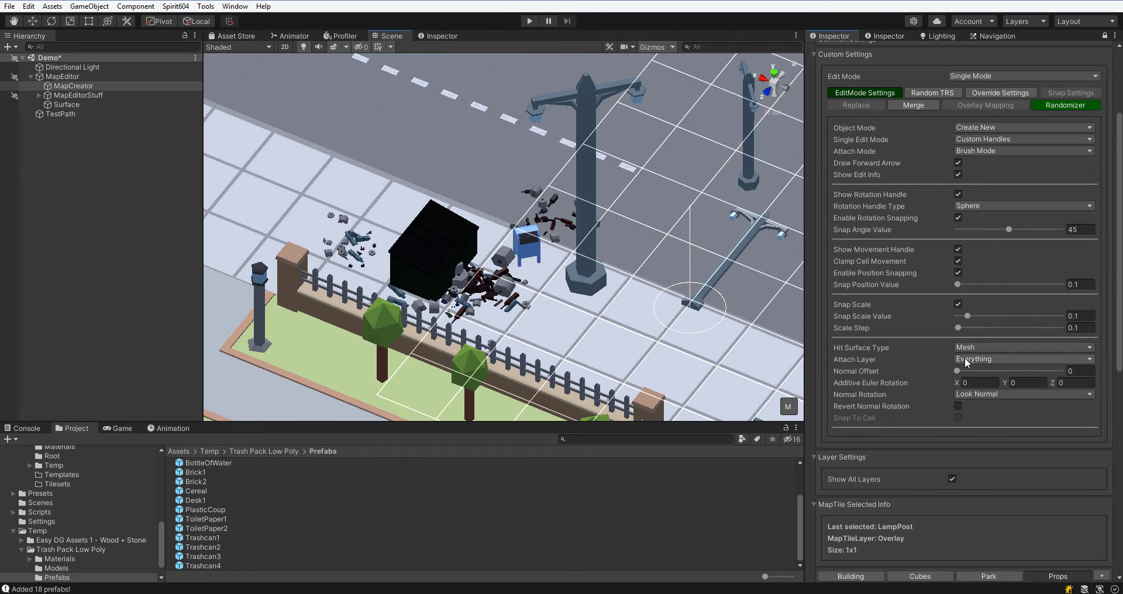
{"action": "left_click", "coordinate": [988, 394]}
{"action": "left_click", "coordinate": [979, 434]}
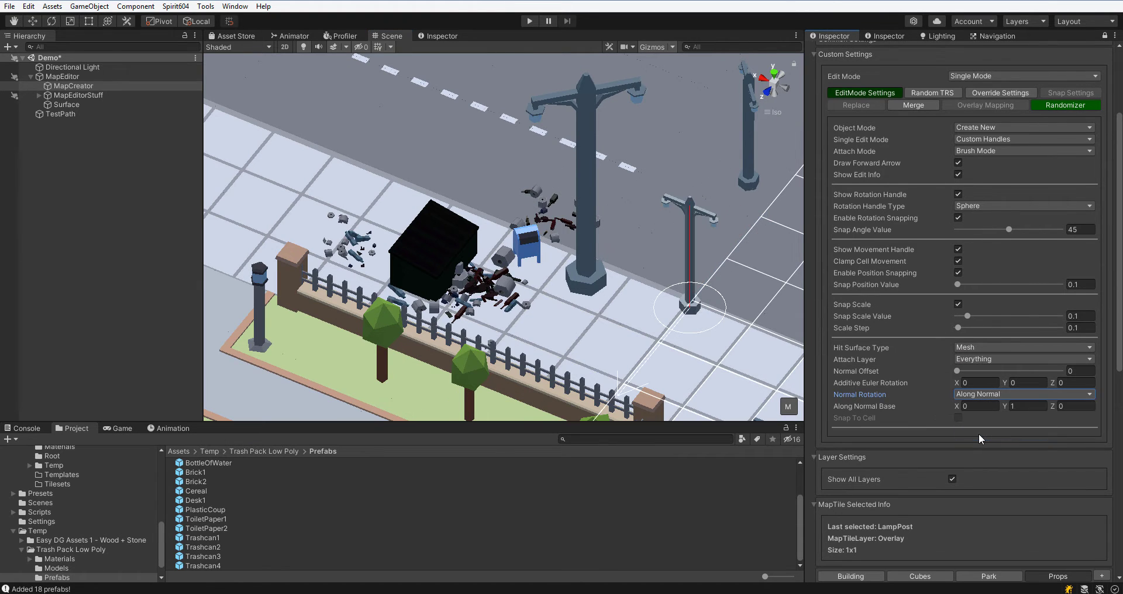
Place lamp posts aligned to the surface normal near the dumpster.
{"action": "right_click_drag", "start_coordinate": [638, 151], "coordinate": [380, 176]}
{"action": "right_click_drag", "start_coordinate": [542, 241], "coordinate": [482, 247]}
{"action": "scroll", "coordinate": [925, 423], "scroll_direction": "down", "scroll_amount": 10}
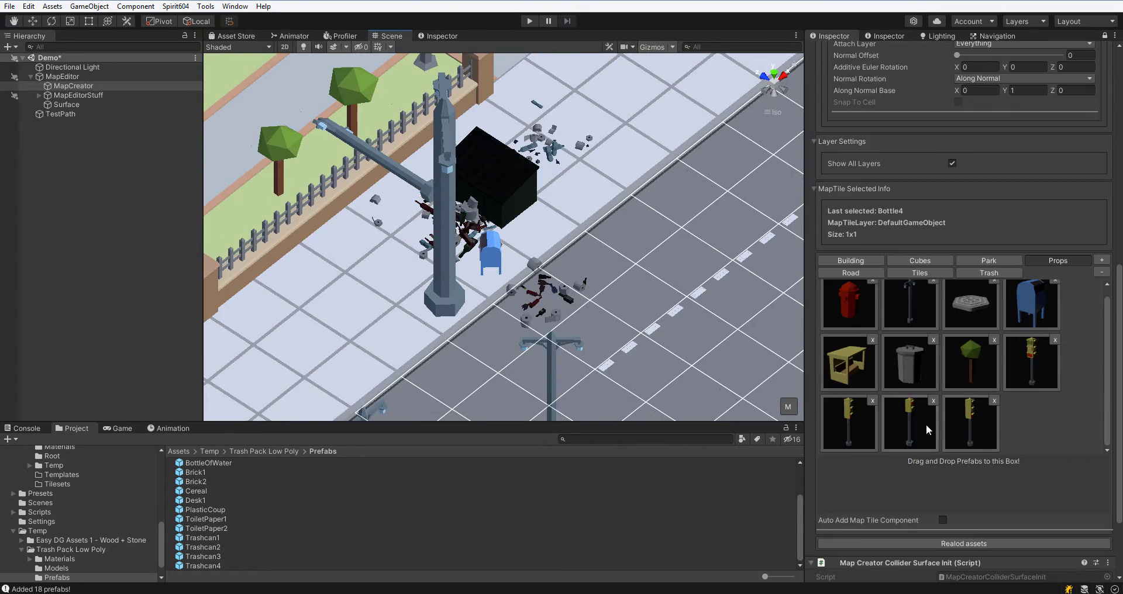
{"action": "right_click_drag", "start_coordinate": [445, 214], "coordinate": [410, 228]}
{"action": "middle_click_drag", "start_coordinate": [507, 246], "coordinate": [582, 321]}
{"action": "scroll", "coordinate": [582, 321], "scroll_direction": "down", "scroll_amount": 4}
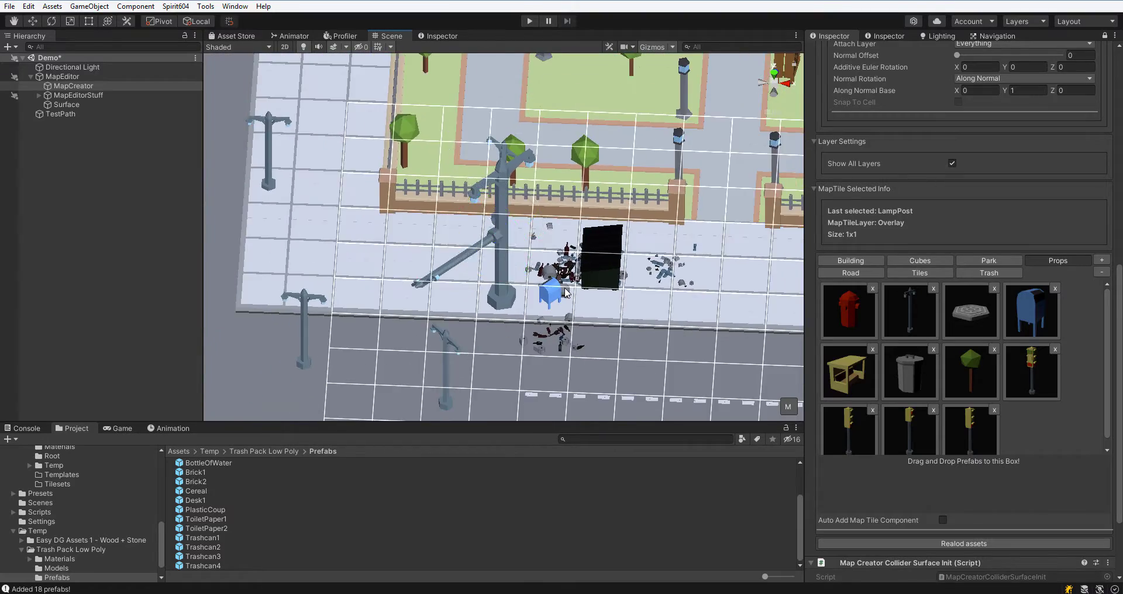
{"action": "left_click_drag", "start_coordinate": [581, 321], "coordinate": [731, 243], "text": "alt"}
Set Object Mode to Select Scene Object.
{"action": "scroll", "coordinate": [940, 217], "scroll_direction": "up", "scroll_amount": 13}
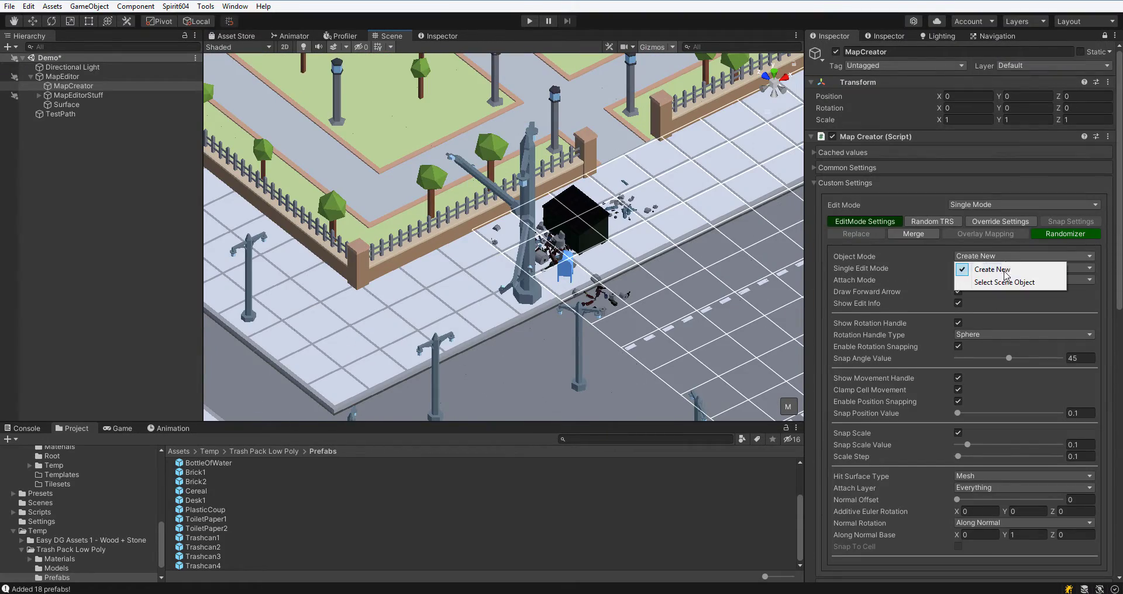
{"action": "left_click", "coordinate": [1005, 282]}
{"action": "scroll", "coordinate": [624, 337], "scroll_direction": "down", "scroll_amount": 2}
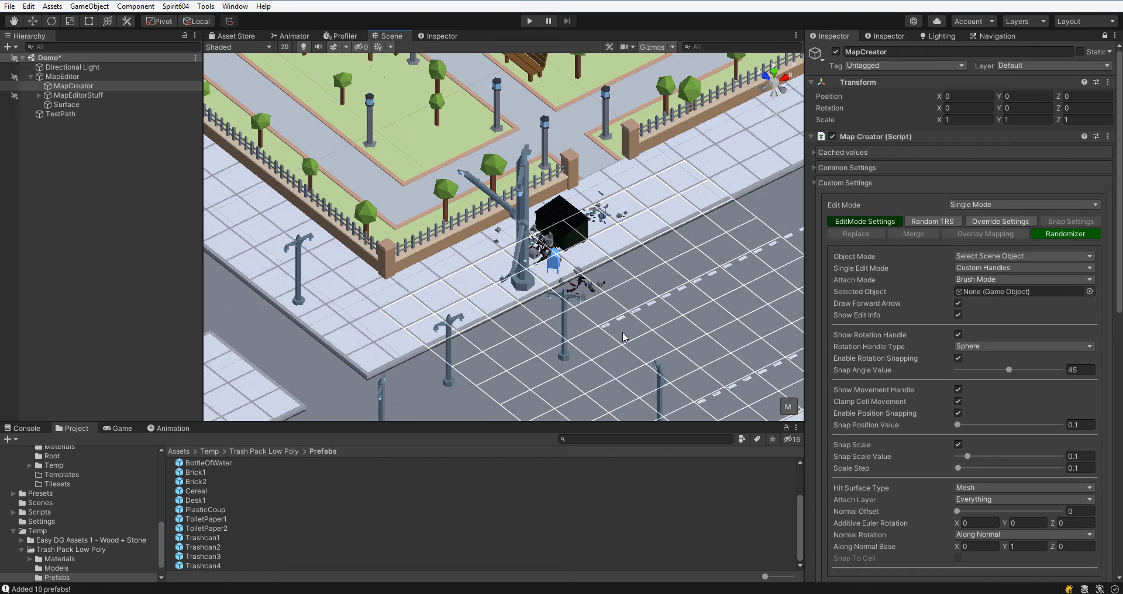
Select a placed lamp post and move it onto the sidewalk beside the fence.
{"action": "left_click", "coordinate": [565, 338]}
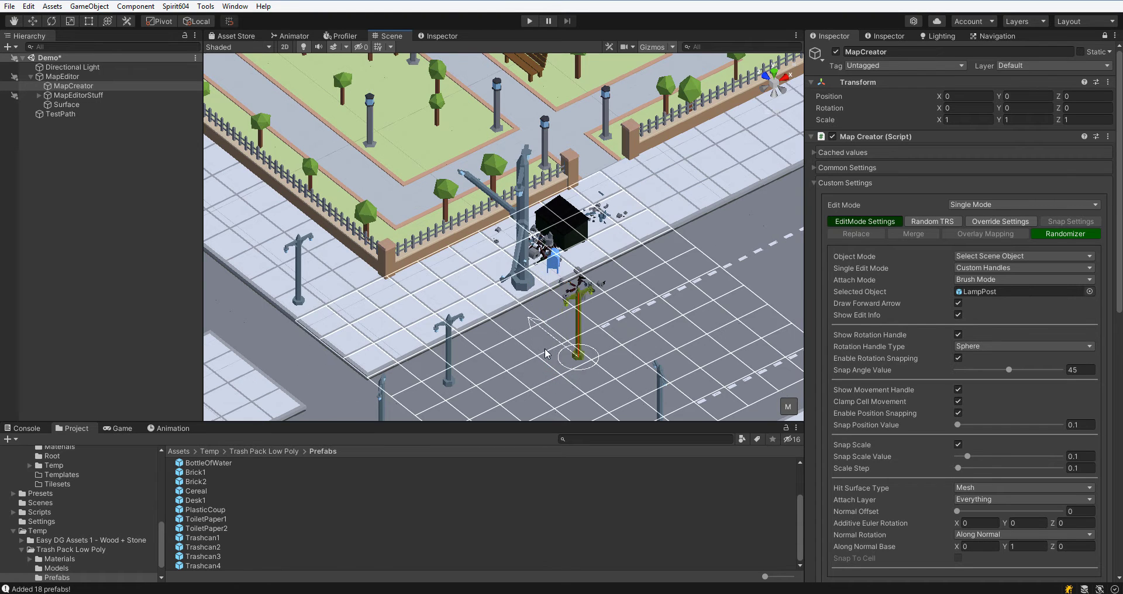
{"action": "left_click_drag", "start_coordinate": [573, 338], "coordinate": [395, 278]}
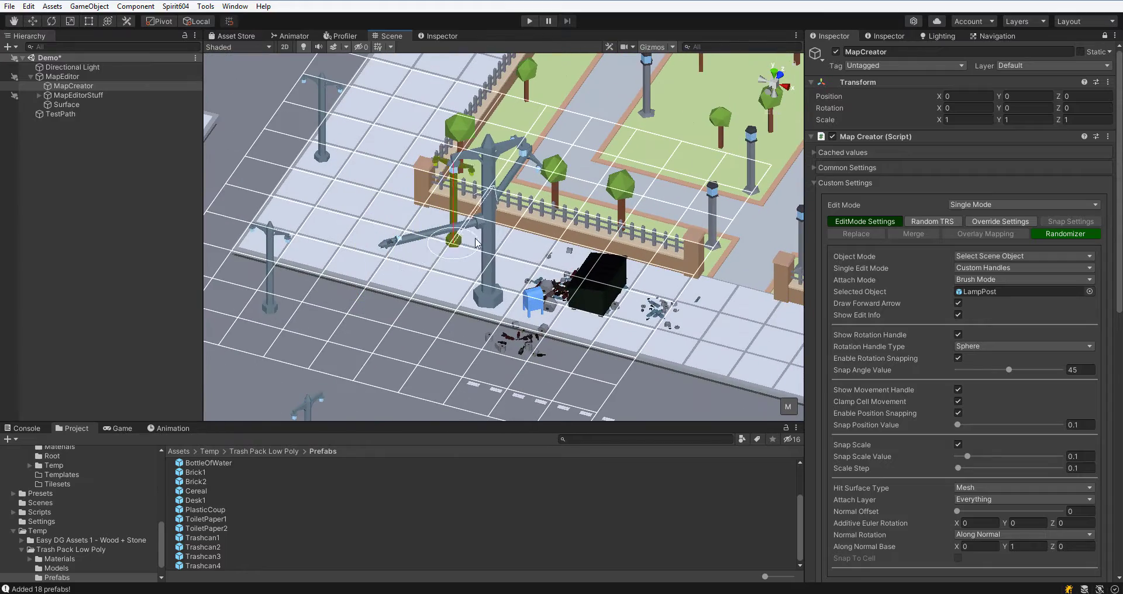
Set Attach Mode to Default and toggle Clamp Cell Movement.
{"action": "left_click_drag", "start_coordinate": [491, 263], "coordinate": [352, 179], "text": "alt"}
{"action": "mouse_move", "coordinate": [526, 257]}
{"action": "left_mouse_down", "text": "alt"}
{"action": "mouse_move", "coordinate": [456, 234]}
{"action": "mouse_move", "coordinate": [228, 245]}
{"action": "left_mouse_up", "text": "alt"}
{"action": "left_click", "coordinate": [993, 280]}
{"action": "left_click", "coordinate": [992, 279]}
{"action": "left_click_drag", "start_coordinate": [789, 281], "coordinate": [787, 314], "text": "alt"}
{"action": "left_click", "coordinate": [957, 402]}
Select a lamp post and move it freely with the handle so it rests against the tall lamp post.
{"action": "left_click", "coordinate": [614, 196]}
{"action": "left_click_drag", "start_coordinate": [444, 257], "coordinate": [672, 234], "text": "alt"}
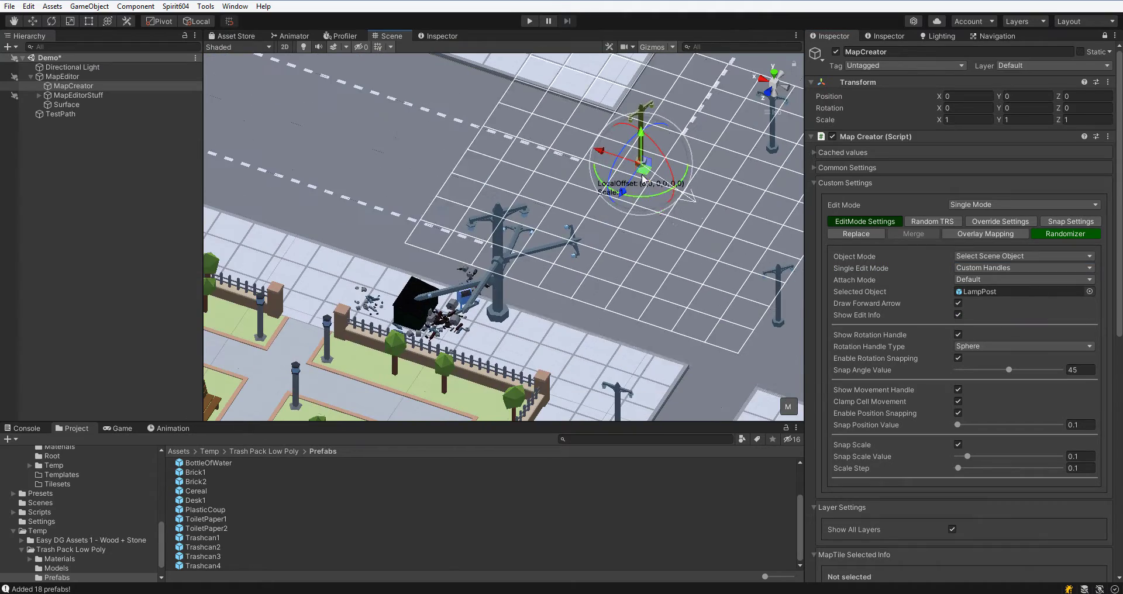
{"action": "mouse_move", "coordinate": [637, 188]}
{"action": "left_mouse_down"}
{"action": "mouse_move", "coordinate": [655, 190]}
{"action": "mouse_move", "coordinate": [599, 295]}
{"action": "mouse_move", "coordinate": [468, 280]}
{"action": "left_mouse_up"}
{"action": "left_click", "coordinate": [541, 272]}
{"action": "left_click_drag", "start_coordinate": [541, 272], "coordinate": [521, 248], "text": "alt"}
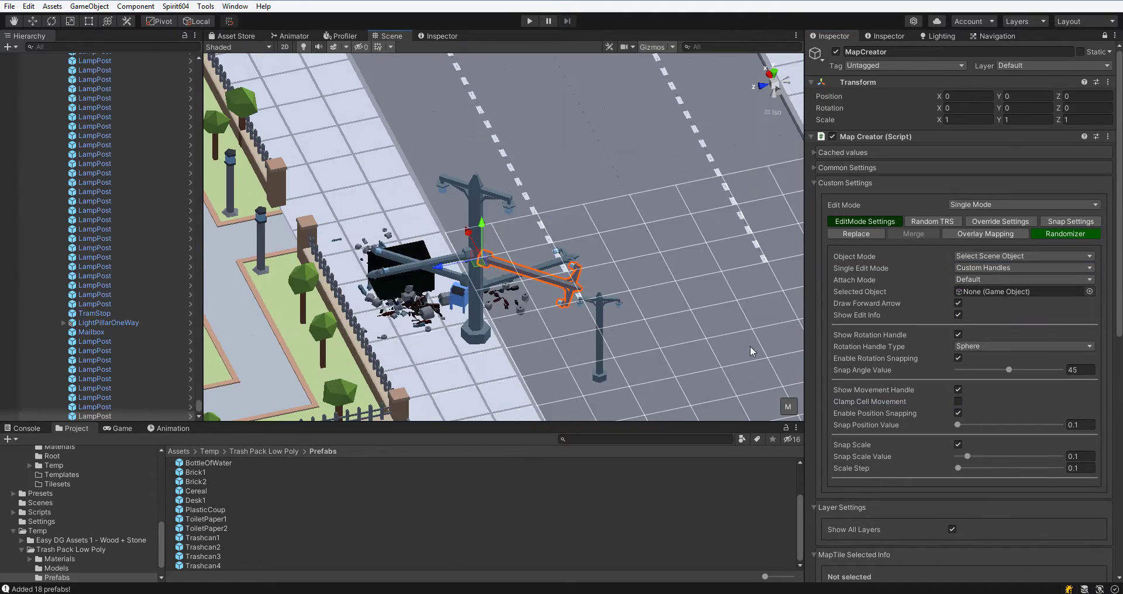
Set Attach Mode back to Brush Mode.
{"action": "left_click", "coordinate": [600, 351]}
{"action": "left_click", "coordinate": [974, 280]}
{"action": "left_click", "coordinate": [992, 305]}
{"action": "scroll", "coordinate": [914, 325], "scroll_direction": "down", "scroll_amount": 3}
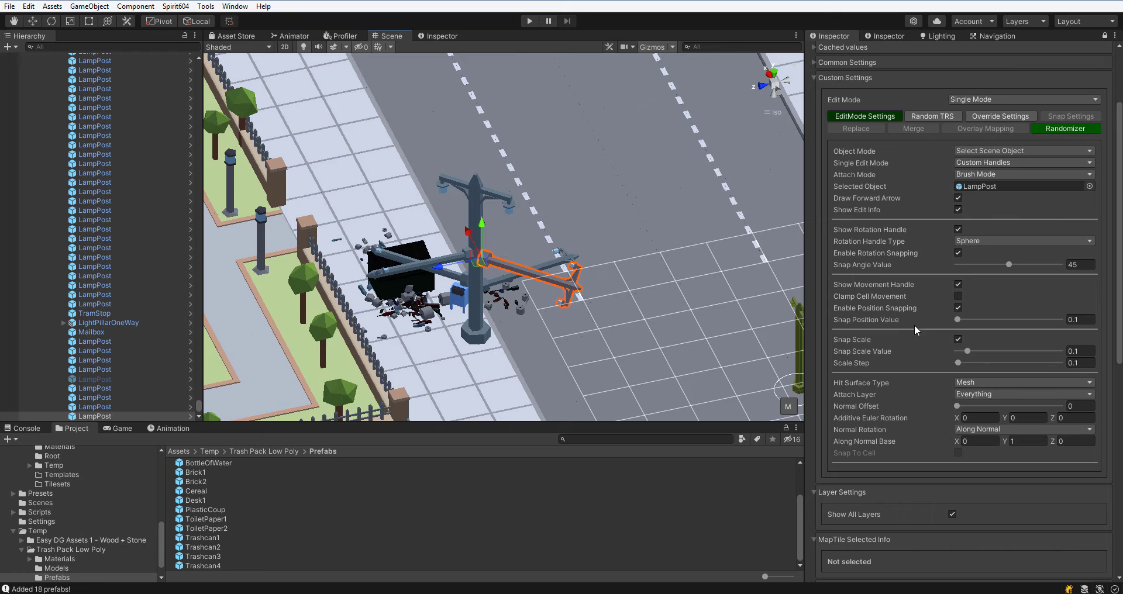
Drag a lamp post with the brush so it attaches onto the fallen lamp post.
{"action": "left_click", "coordinate": [479, 286]}
{"action": "left_click", "coordinate": [993, 149]}
{"action": "left_click_drag", "start_coordinate": [482, 287], "coordinate": [716, 223], "text": "alt"}
Set Object Mode to Create New and pick the trash can prefab from the Props palette.
{"action": "left_click", "coordinate": [993, 164]}
{"action": "scroll", "coordinate": [982, 328], "scroll_direction": "down", "scroll_amount": 9}
{"action": "left_click", "coordinate": [917, 370]}
{"action": "scroll", "coordinate": [728, 211], "scroll_direction": "up", "scroll_amount": 5}
{"action": "scroll", "coordinate": [917, 191], "scroll_direction": "up", "scroll_amount": 10}
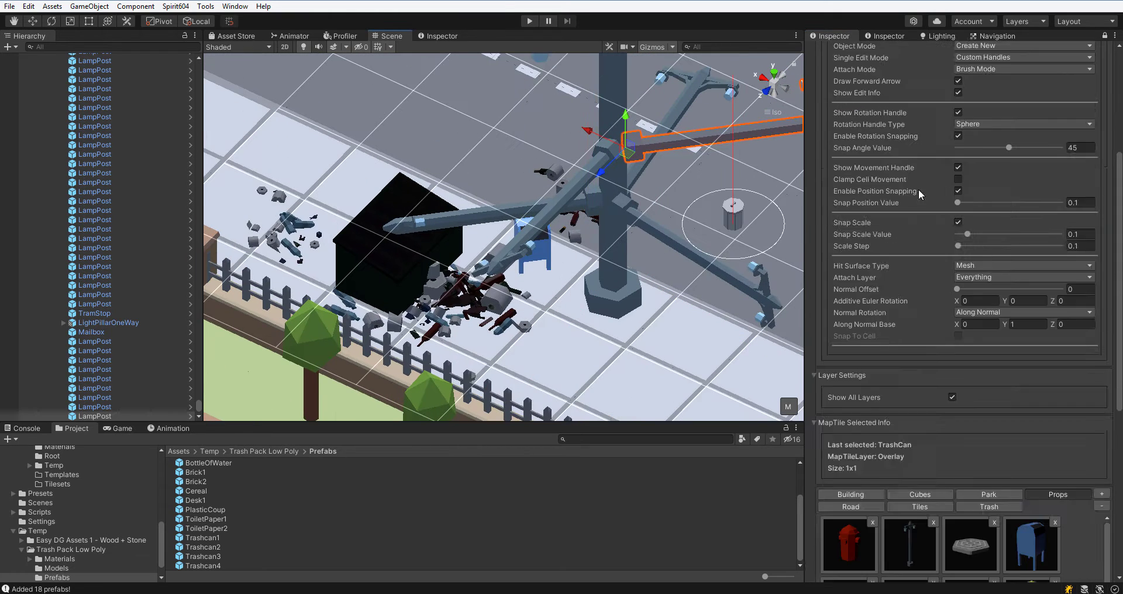
Open Merge settings, enable Merge Intersected Object and set Merge Parent Type to Relative Prefab Root Path.
{"action": "left_click", "coordinate": [931, 235]}
{"action": "left_click", "coordinate": [958, 256]}
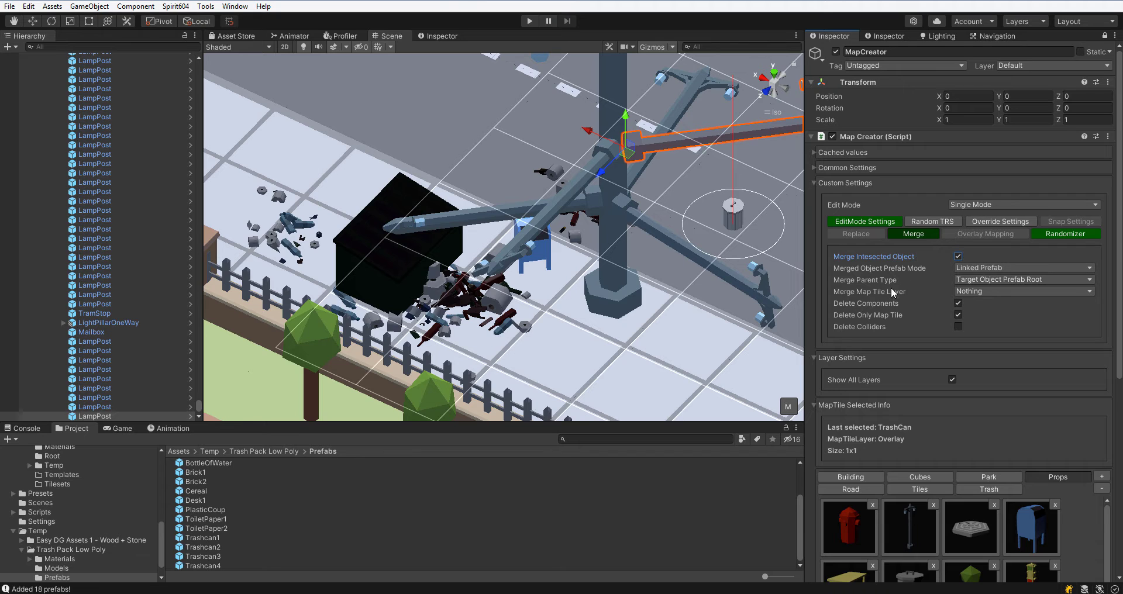
{"action": "left_click", "coordinate": [987, 282]}
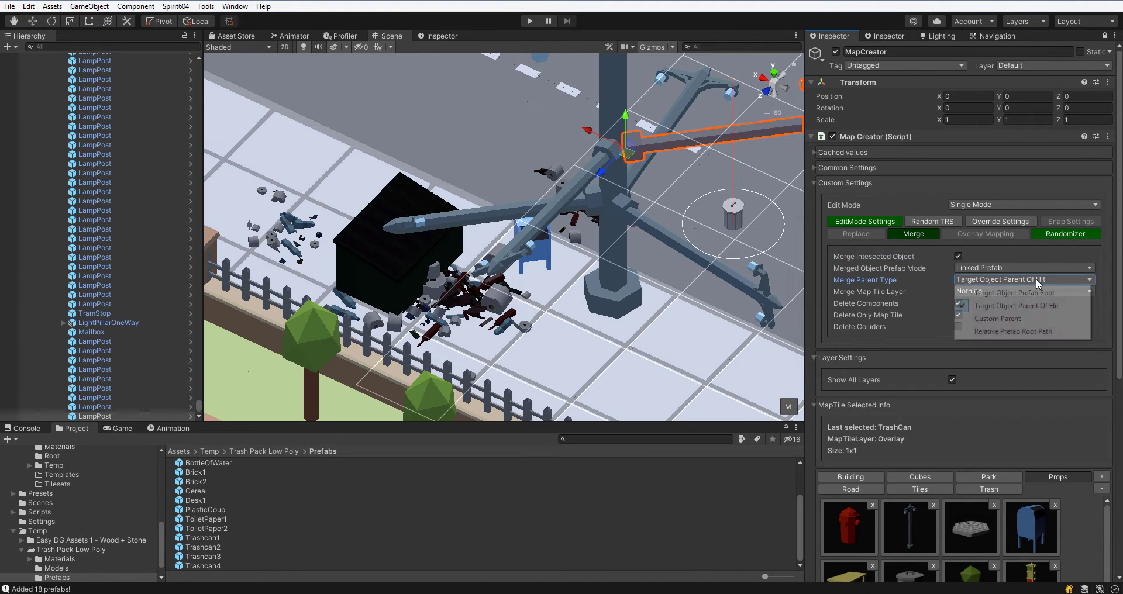
{"action": "left_click", "coordinate": [1028, 318]}
{"action": "left_click", "coordinate": [1024, 280]}
{"action": "left_click", "coordinate": [1019, 330]}
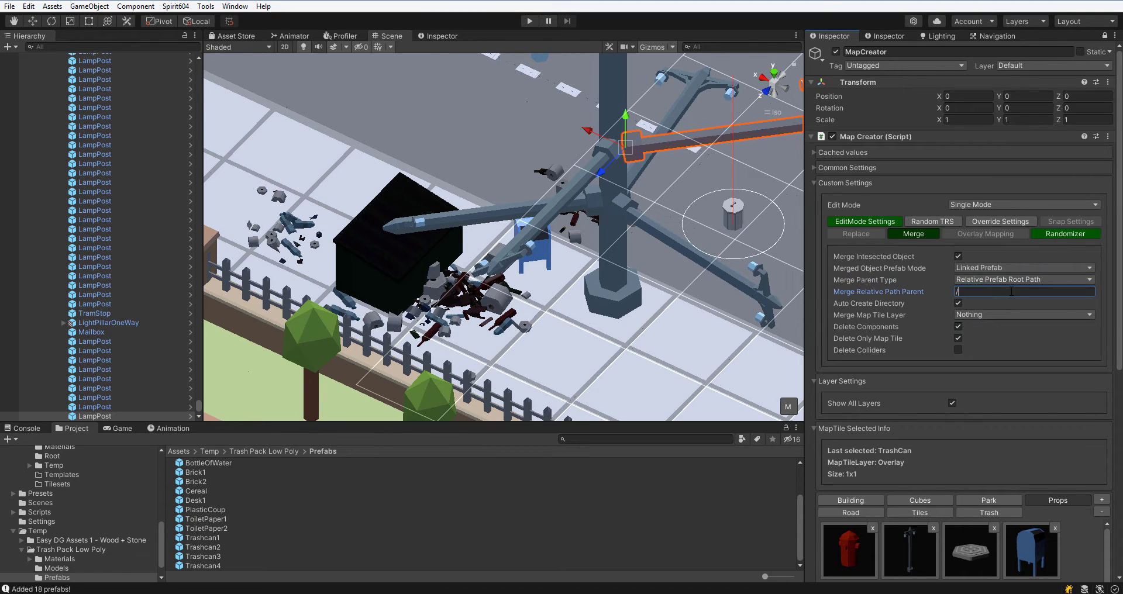
Set Merge Map Tile Layer to Everything and merge a trash can onto the lamp post's pole.
{"action": "left_click", "coordinate": [974, 316]}
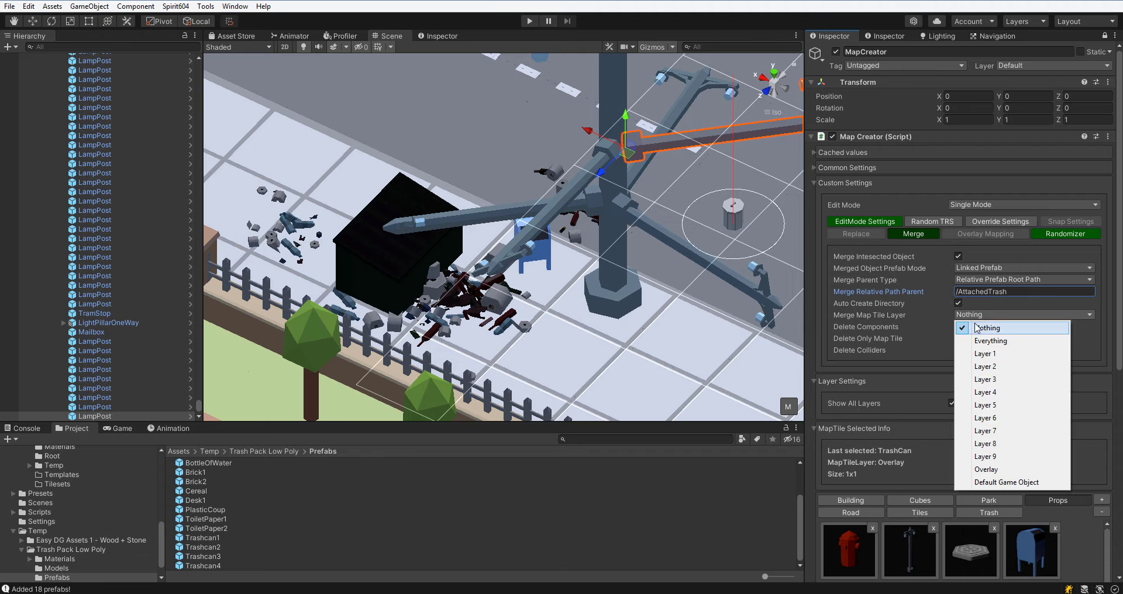
{"action": "left_click", "coordinate": [973, 337]}
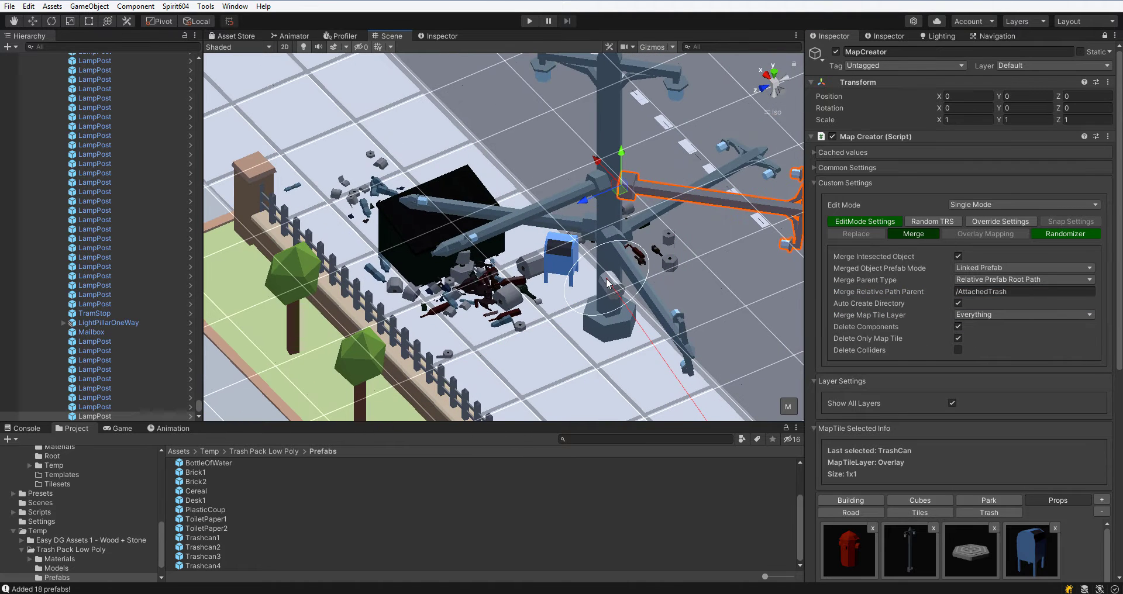
{"action": "left_click", "coordinate": [615, 296]}
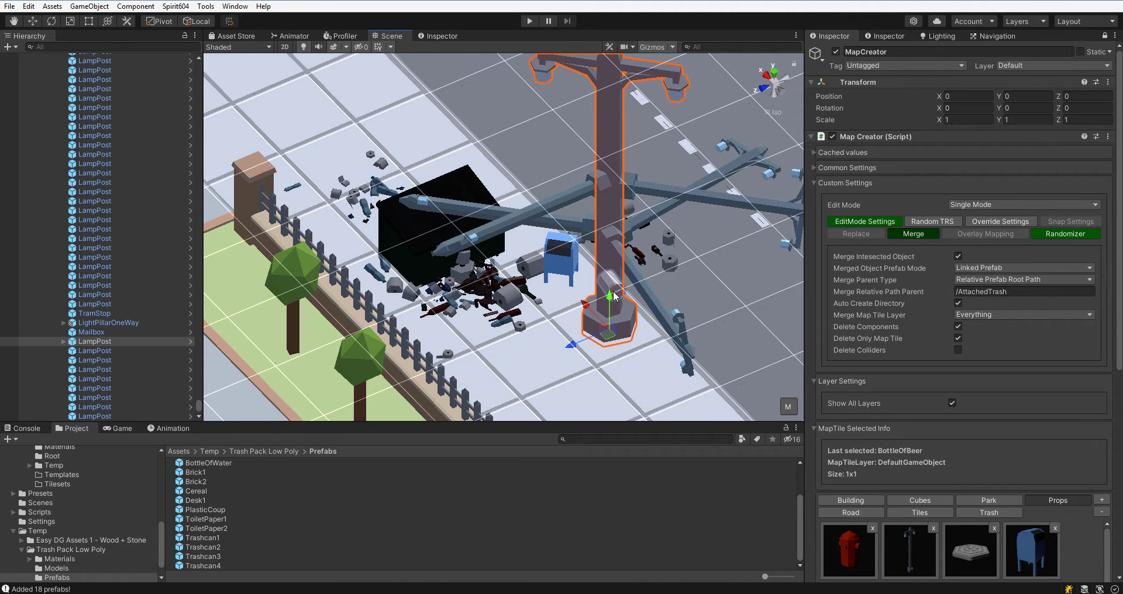
{"action": "left_click", "coordinate": [613, 296]}
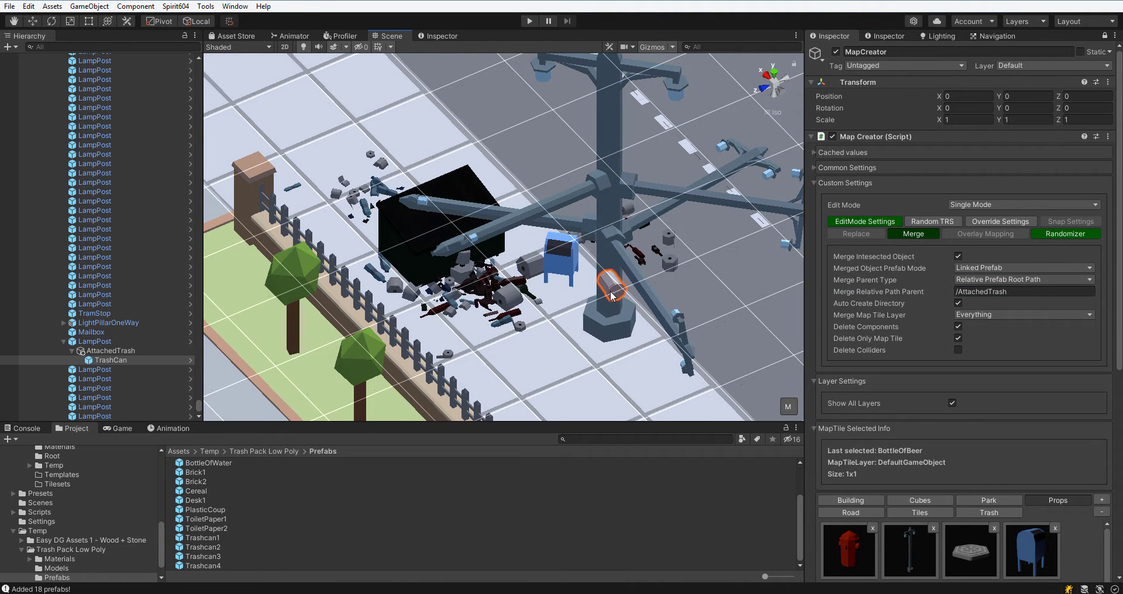
{"action": "double_click", "coordinate": [125, 359]}
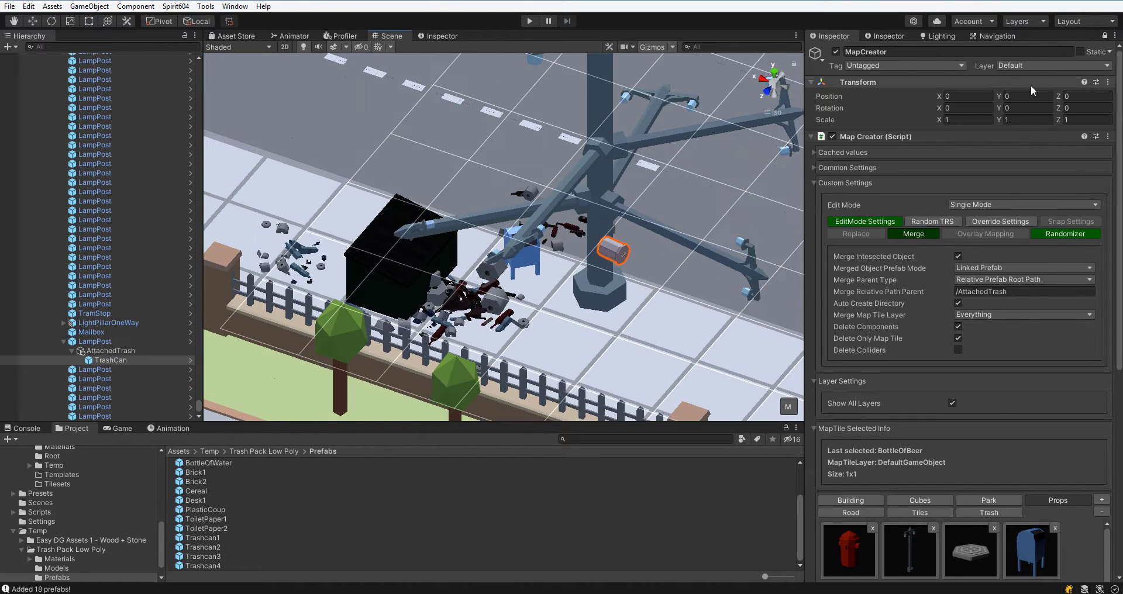
Set Merge Parent Type to Target Object Prefab Root and pick the tree prefab.
{"action": "left_click", "coordinate": [788, 407]}
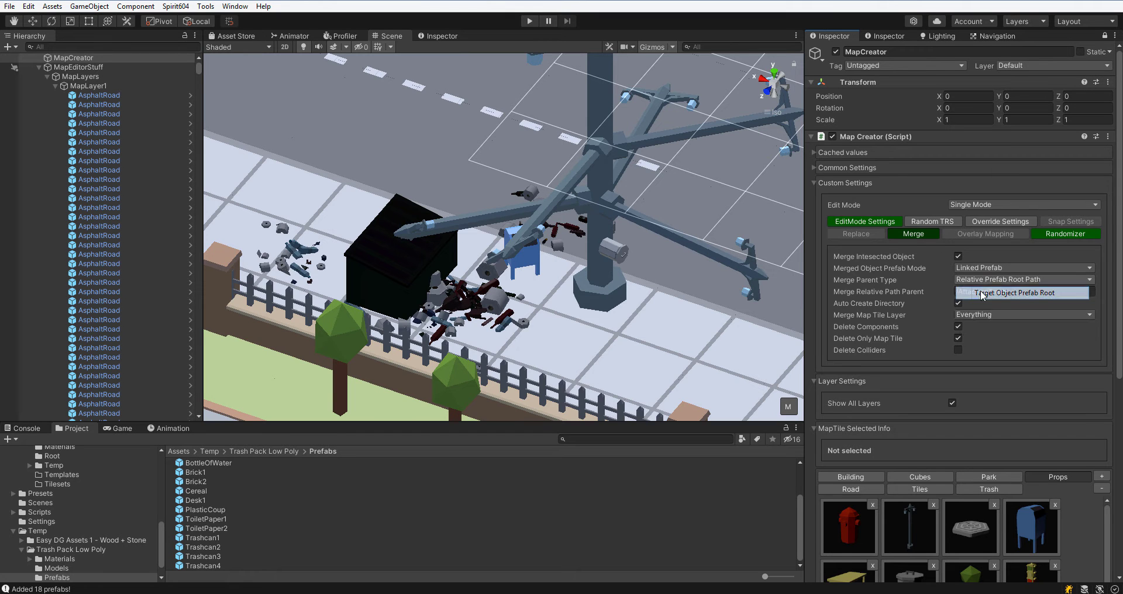
{"action": "left_click", "coordinate": [982, 295]}
{"action": "scroll", "coordinate": [965, 409], "scroll_direction": "down", "scroll_amount": 4}
{"action": "left_click", "coordinate": [971, 479]}
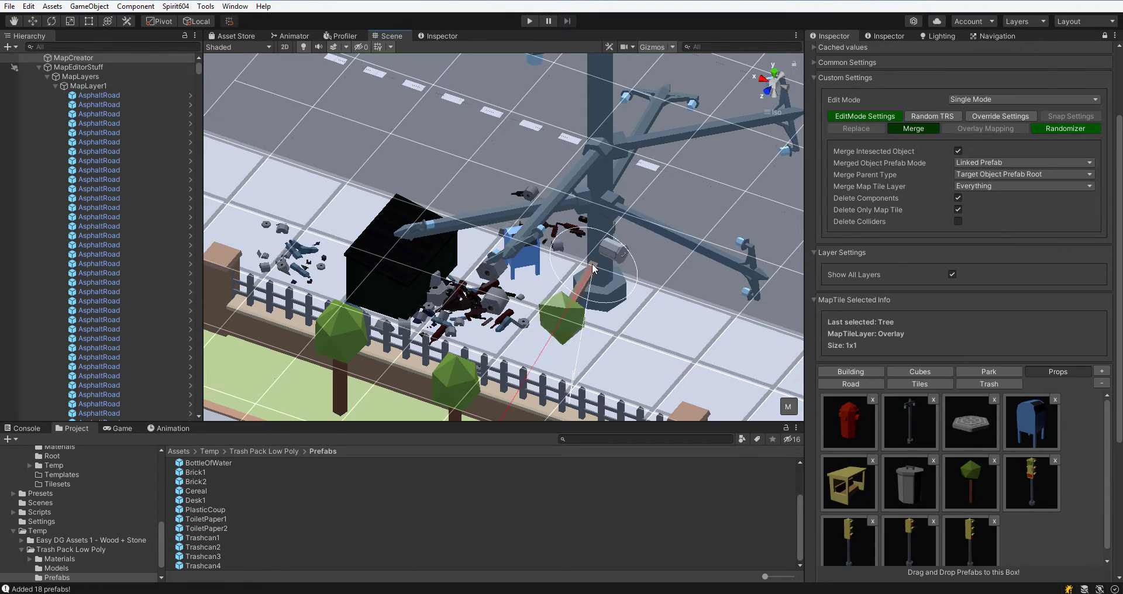
Merge a tree onto the lamp post's base.
{"action": "left_click", "coordinate": [592, 269]}
{"action": "right_click_drag", "start_coordinate": [592, 269], "coordinate": [486, 315]}
{"action": "key", "text": "Escape"}
{"action": "left_click", "coordinate": [486, 315]}
{"action": "left_click", "coordinate": [488, 315]}
{"action": "scroll", "coordinate": [115, 354], "scroll_direction": "down", "scroll_amount": 2}
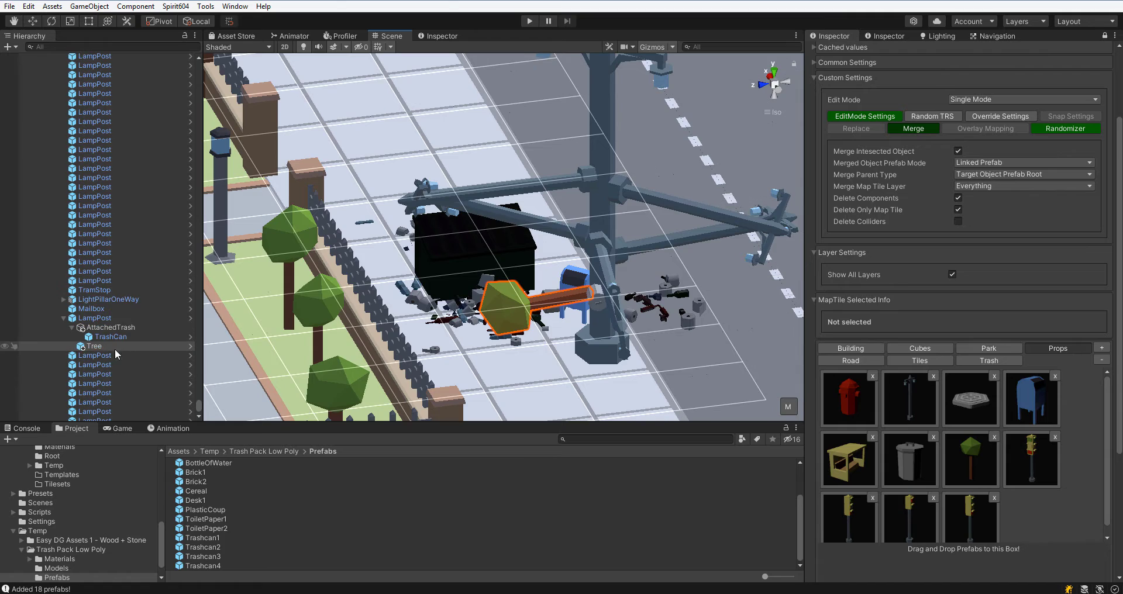
Set Attach Mode to Default and place a lamp post on the road.
{"action": "left_click", "coordinate": [787, 410]}
{"action": "scroll", "coordinate": [953, 284], "scroll_direction": "up", "scroll_amount": 3}
{"action": "right_click_drag", "start_coordinate": [690, 258], "coordinate": [468, 251]}
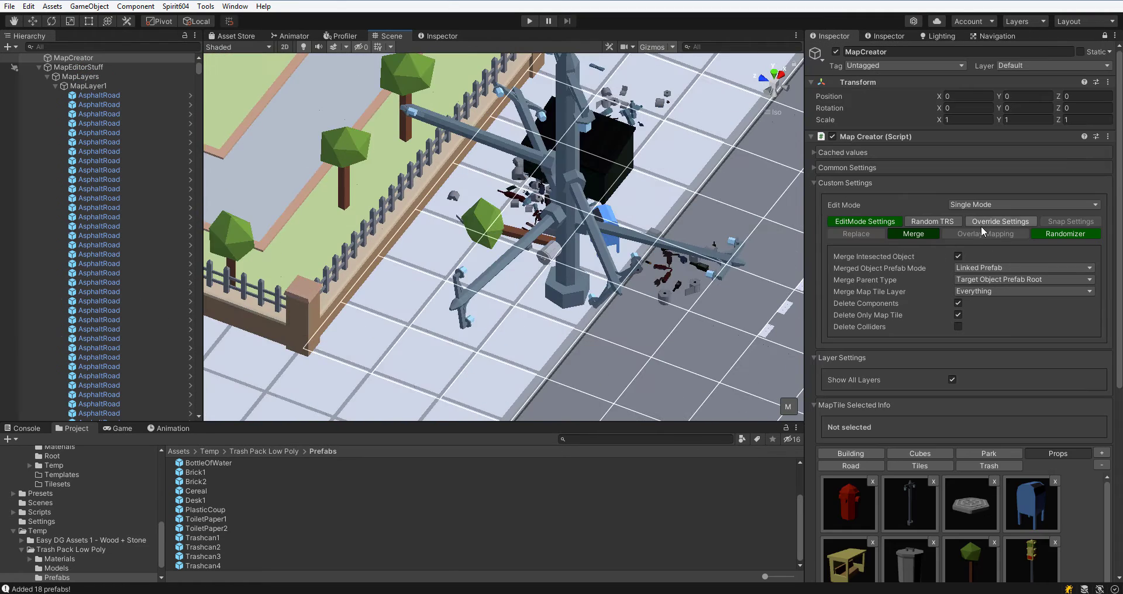
{"action": "left_click", "coordinate": [866, 221]}
{"action": "left_click", "coordinate": [982, 279]}
{"action": "left_click", "coordinate": [979, 291]}
{"action": "middle_click_drag", "start_coordinate": [673, 281], "coordinate": [482, 196]}
{"action": "scroll", "coordinate": [972, 367], "scroll_direction": "down", "scroll_amount": 9}
{"action": "left_click", "coordinate": [910, 330]}
{"action": "right_click_drag", "start_coordinate": [538, 234], "coordinate": [634, 292]}
Open Override Settings and enable Override Object Parent.
{"action": "scroll", "coordinate": [994, 280], "scroll_direction": "up", "scroll_amount": 9}
{"action": "left_click", "coordinate": [1005, 222]}
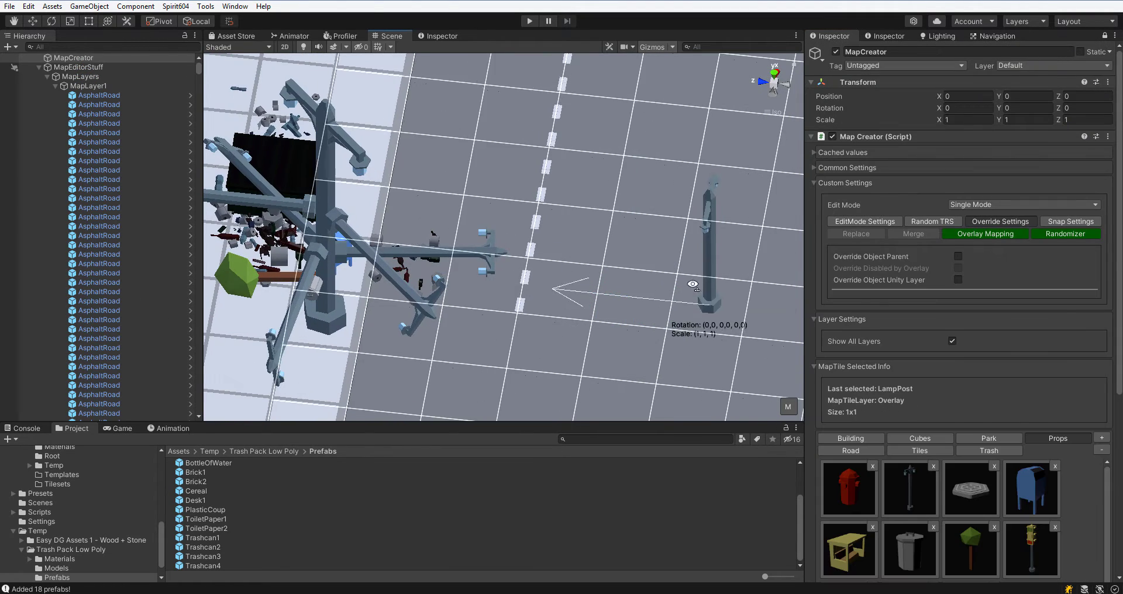
{"action": "key", "text": "Escape"}
{"action": "left_click", "coordinate": [958, 256]}
Rename the TestPath object as CustomParent.
{"action": "left_click", "coordinate": [39, 68]}
{"action": "right_click", "coordinate": [69, 183]}
{"action": "left_click", "coordinate": [83, 116]}
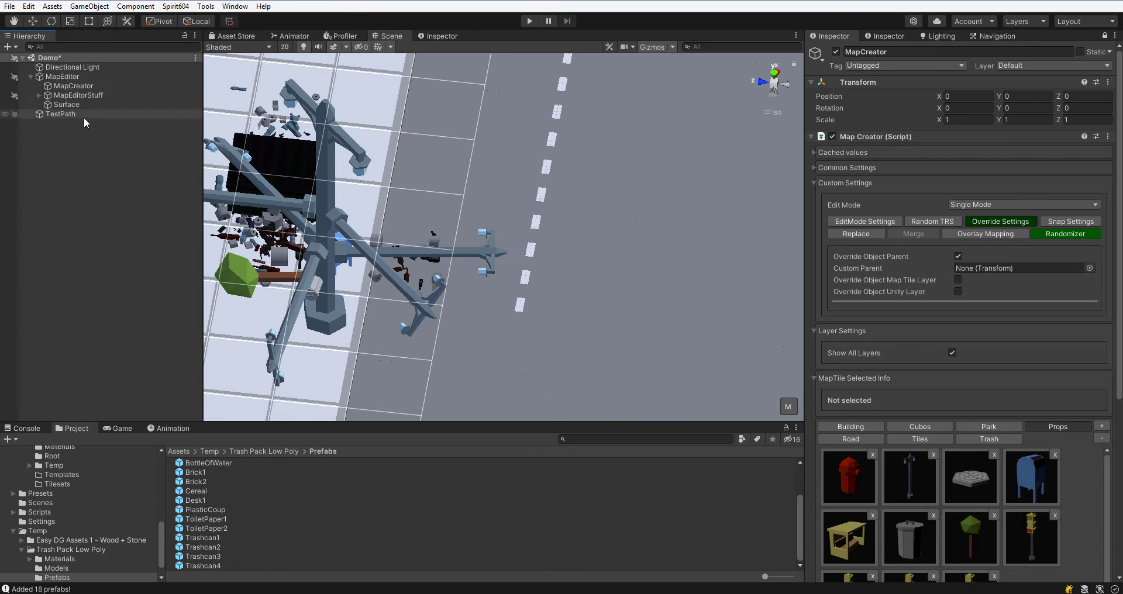
{"action": "key", "text": "F2"}
{"action": "type", "text": "CustomParent"}
{"action": "key", "text": "Return"}
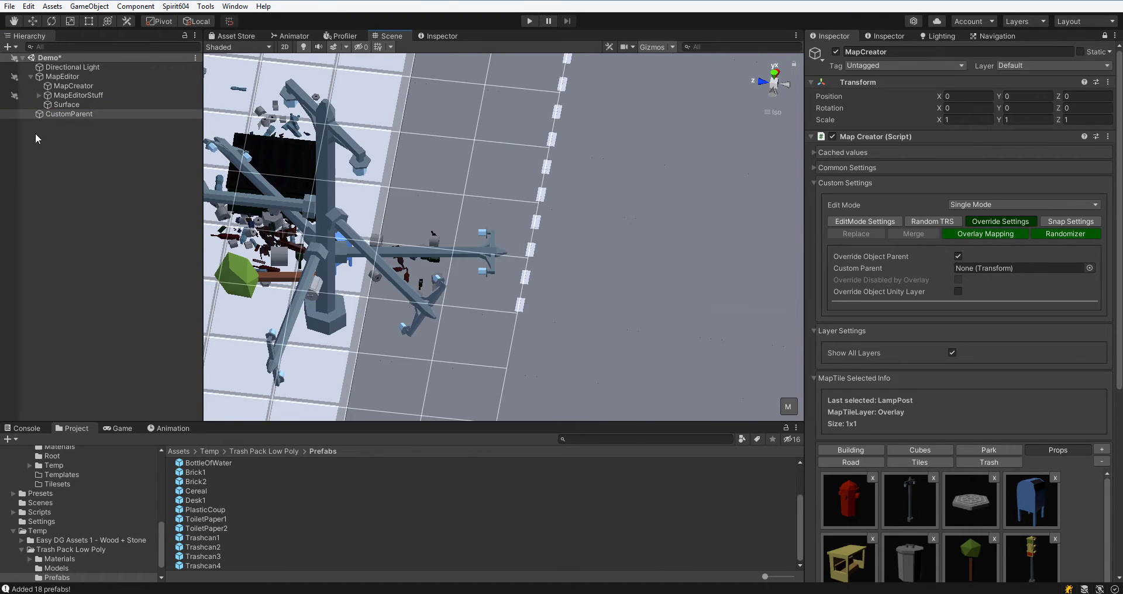
Assign CustomParent as the Custom Parent and place a lamp post on the road under it.
{"action": "left_click_drag", "start_coordinate": [57, 115], "coordinate": [983, 268]}
{"action": "left_click", "coordinate": [634, 297]}
{"action": "left_click", "coordinate": [30, 115]}
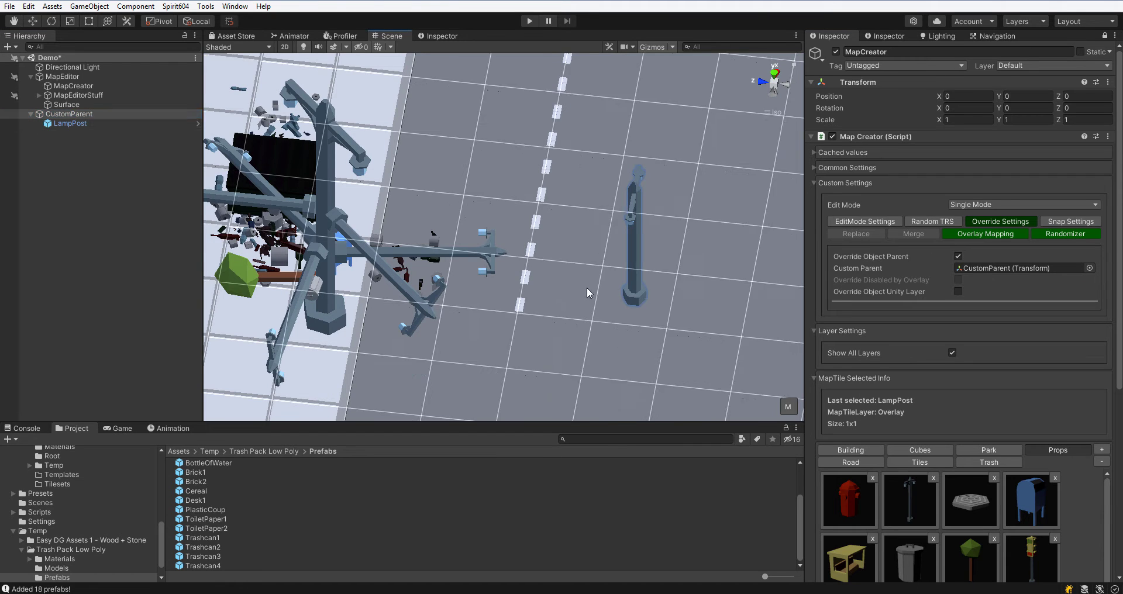
Enable Override Object Unity Layer and set the overridden Unity layer to UI.
{"action": "middle_click_drag", "start_coordinate": [587, 287], "coordinate": [509, 282]}
{"action": "left_click", "coordinate": [958, 291]}
{"action": "left_click", "coordinate": [972, 303]}
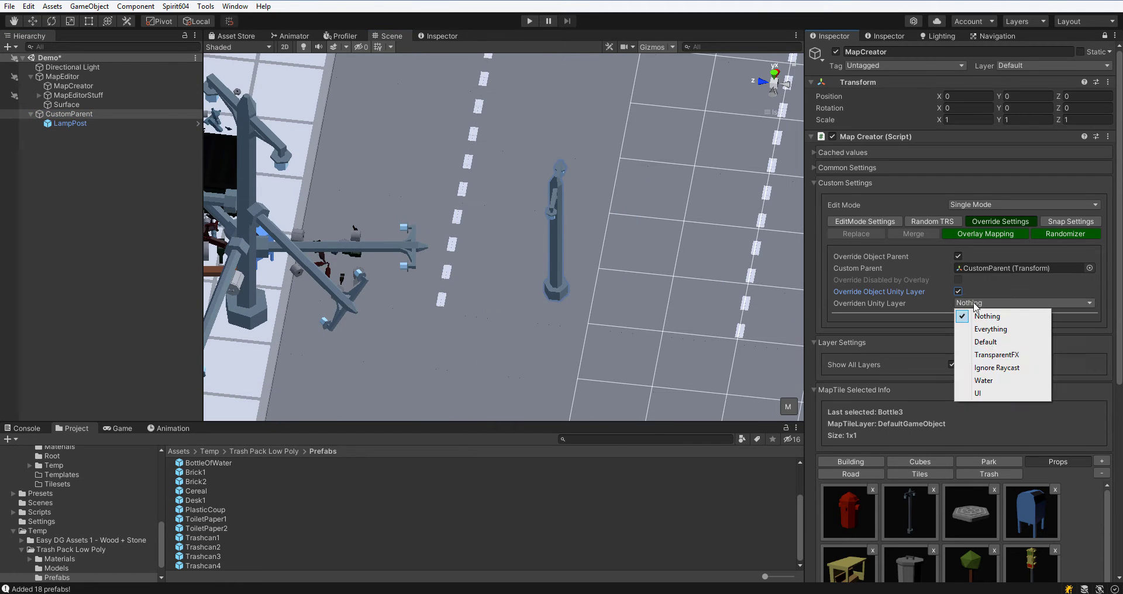
{"action": "left_click", "coordinate": [974, 392]}
{"action": "left_click", "coordinate": [965, 304]}
Pick the TramStop prefab and place a tram stop on the road.
{"action": "left_click", "coordinate": [978, 546]}
{"action": "scroll", "coordinate": [916, 540], "scroll_direction": "down", "scroll_amount": 1}
{"action": "left_click", "coordinate": [852, 554]}
{"action": "scroll", "coordinate": [594, 245], "scroll_direction": "down", "scroll_amount": 5}
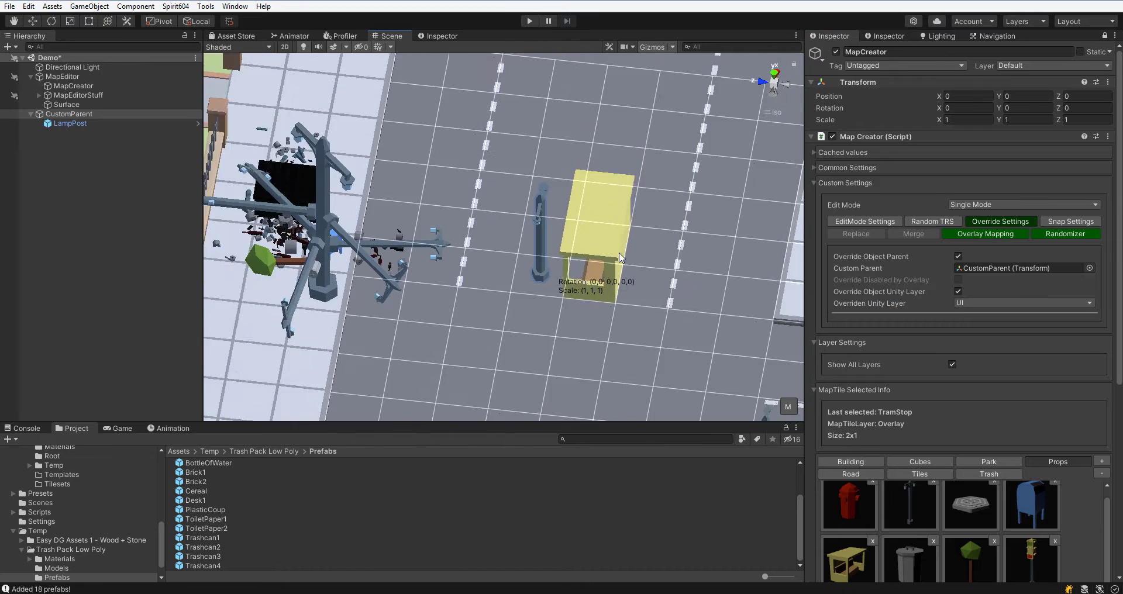
{"action": "middle_click_drag", "start_coordinate": [594, 234], "coordinate": [405, 216]}
{"action": "right_click_drag", "start_coordinate": [406, 216], "coordinate": [642, 181]}
{"action": "left_click", "coordinate": [643, 181]}
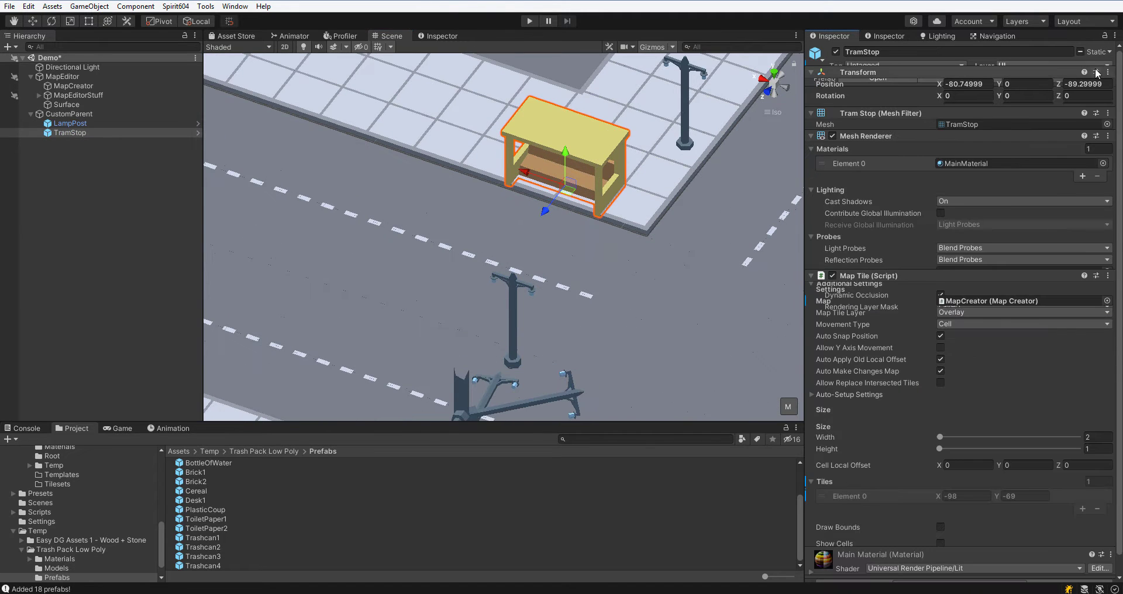
Check the placed tram stop's layer, then reselect MapCreator.
{"action": "left_click", "coordinate": [1054, 66]}
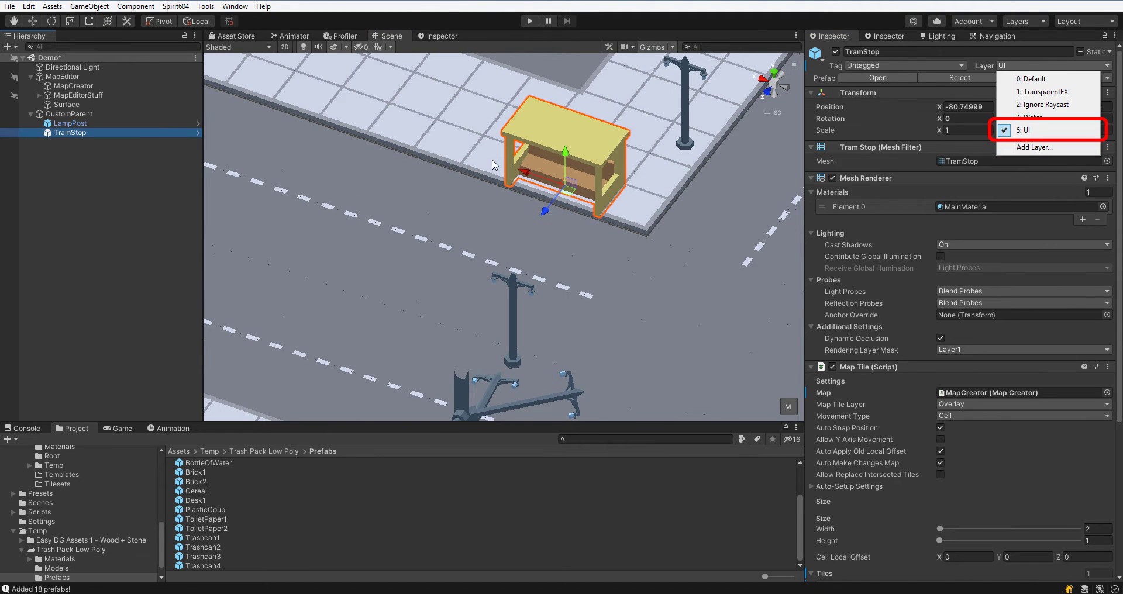
{"action": "left_click", "coordinate": [74, 86]}
{"action": "scroll", "coordinate": [1042, 230], "scroll_direction": "down", "scroll_amount": 3}
{"action": "scroll", "coordinate": [760, 297], "scroll_direction": "down", "scroll_amount": 5}
{"action": "right_click_drag", "start_coordinate": [761, 297], "coordinate": [696, 295]}
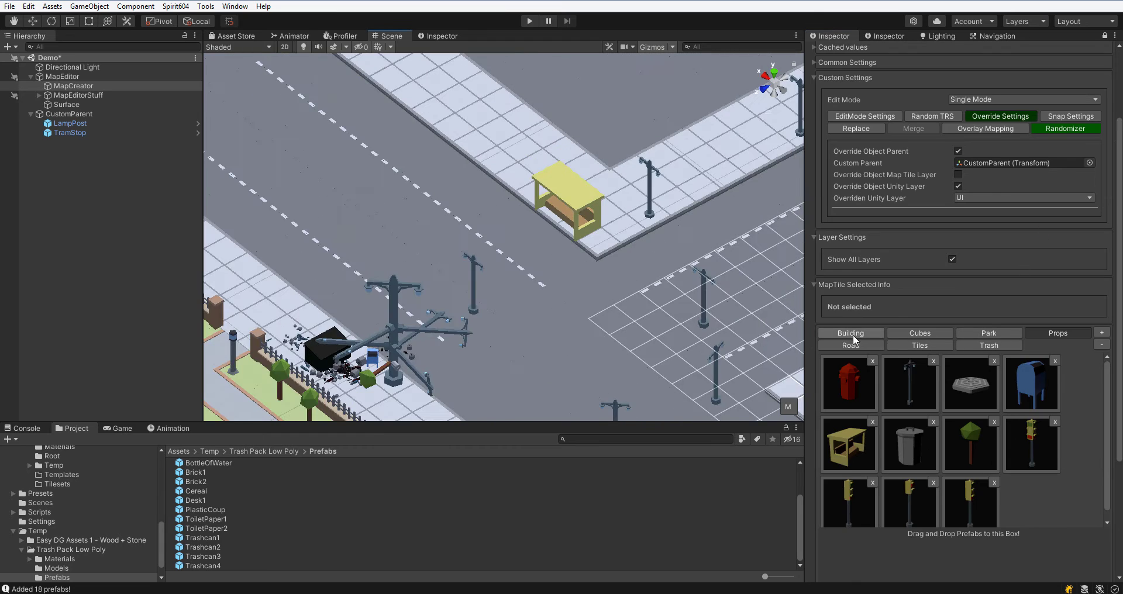
Pick the house prefab from Building and override the Map Tile Layer to Layer3.
{"action": "left_click", "coordinate": [852, 334]}
{"action": "left_click", "coordinate": [849, 383]}
{"action": "middle_click_drag", "start_coordinate": [553, 138], "coordinate": [668, 309]}
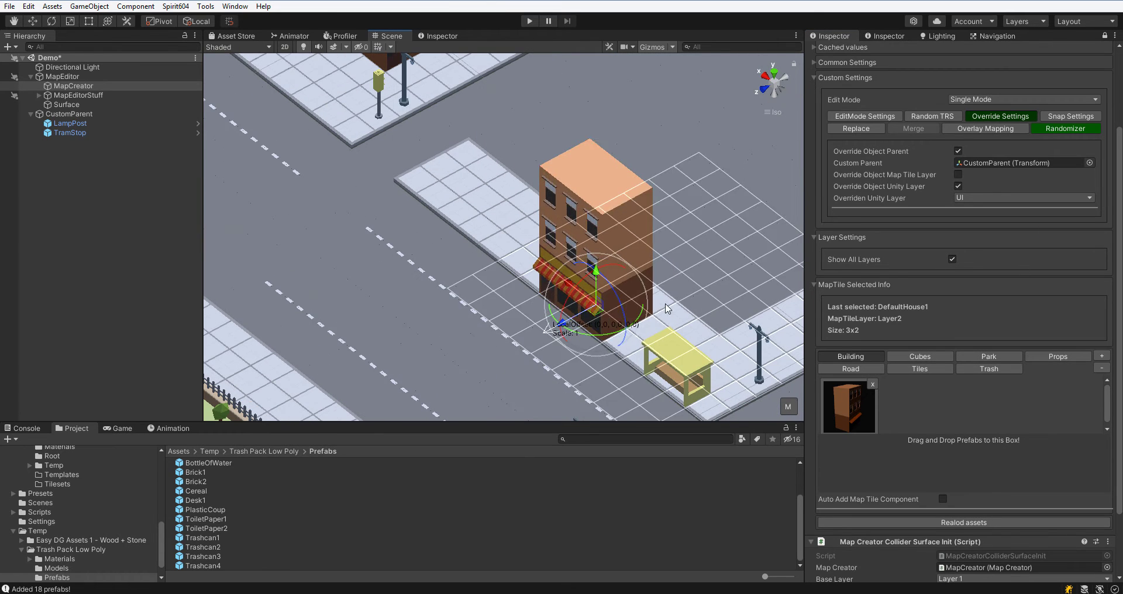
{"action": "left_click", "coordinate": [958, 174]}
{"action": "left_click", "coordinate": [985, 186]}
{"action": "left_click", "coordinate": [986, 227]}
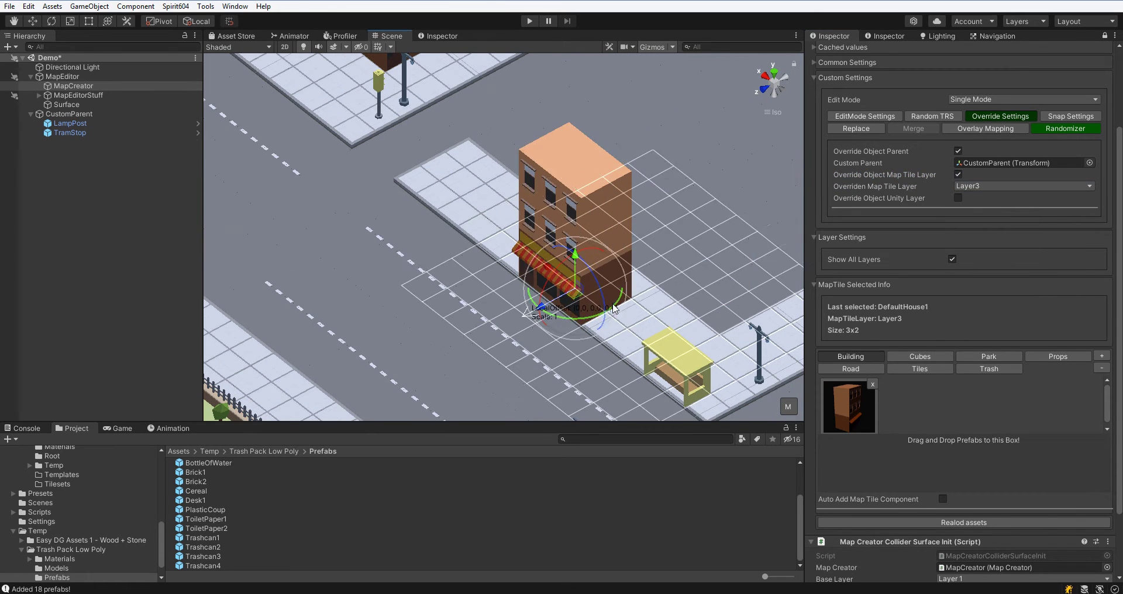
Place the house on the sidewalk and inspect its Map Tile Layer.
{"action": "left_click", "coordinate": [575, 288]}
{"action": "scroll", "coordinate": [1006, 263], "scroll_direction": "up", "scroll_amount": 3}
{"action": "left_click", "coordinate": [871, 221]}
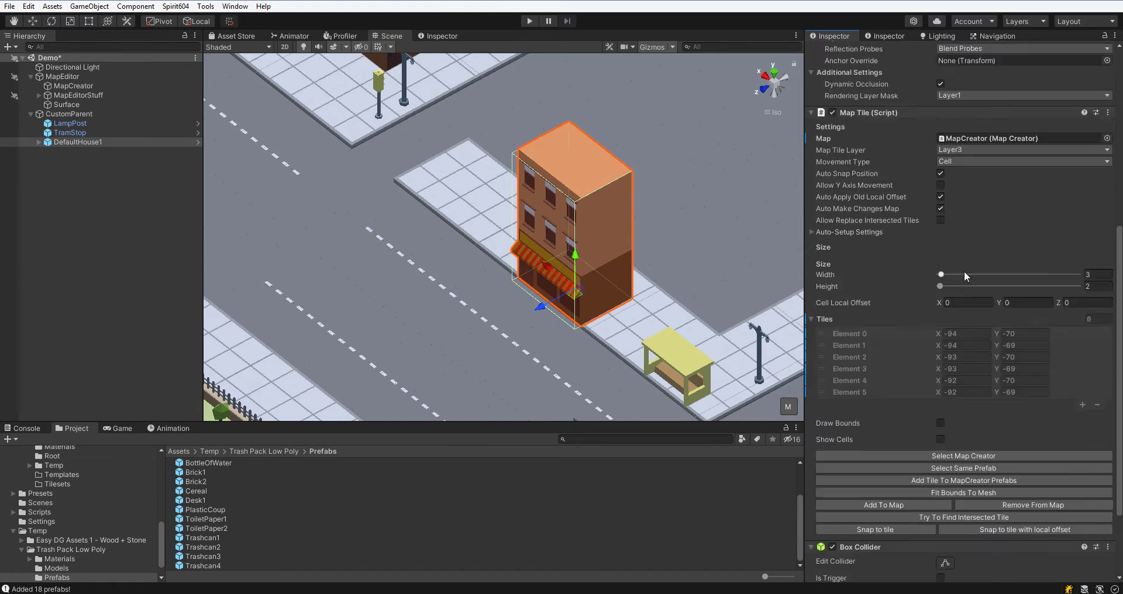
{"action": "left_click", "coordinate": [982, 360]}
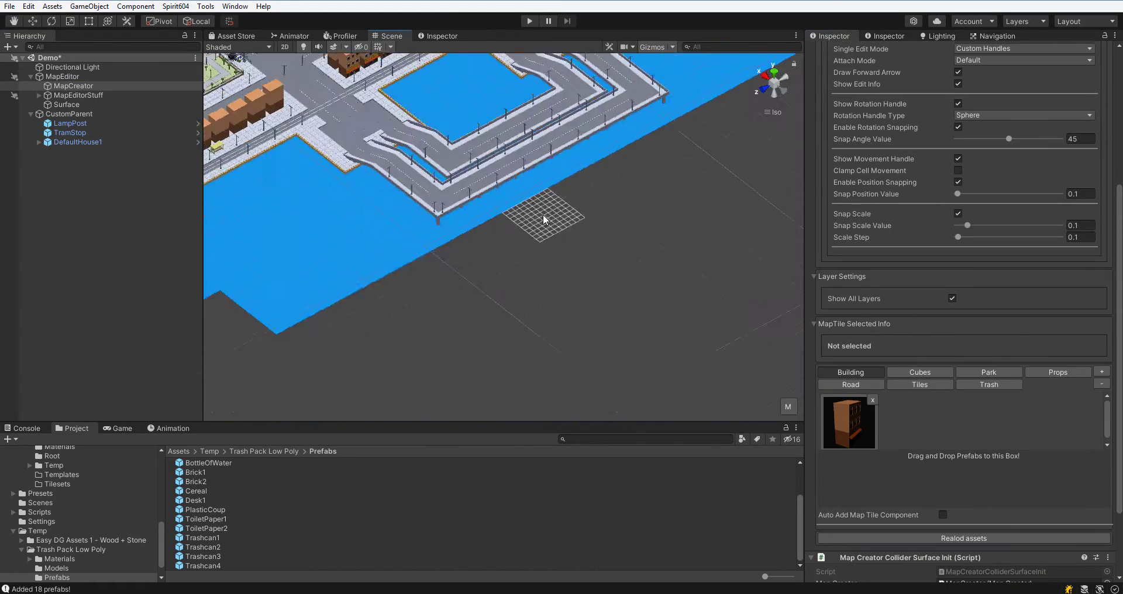
Open Snap Settings and set Object Snap Type to Auto Snap.
{"action": "middle_click_drag", "start_coordinate": [544, 220], "coordinate": [649, 273]}
{"action": "scroll", "coordinate": [849, 283], "scroll_direction": "up", "scroll_amount": 6}
{"action": "left_click", "coordinate": [1070, 222]}
{"action": "left_click", "coordinate": [1023, 256]}
{"action": "left_click", "coordinate": [985, 280]}
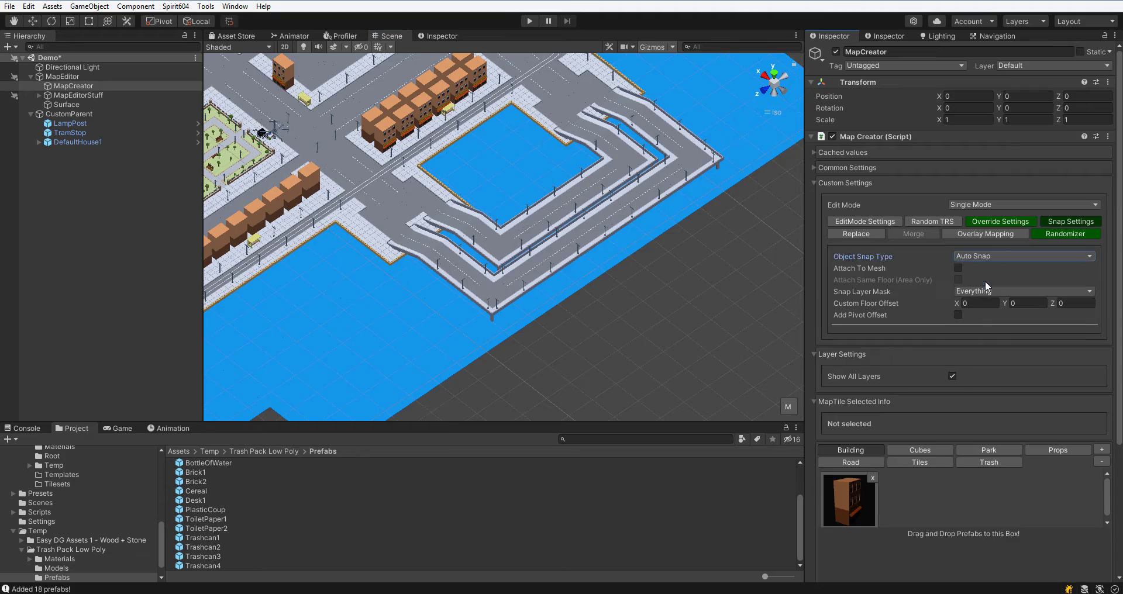
Pick the lamp post prefab from Props and brush lamp posts along the bridge.
{"action": "scroll", "coordinate": [643, 175], "scroll_direction": "up", "scroll_amount": 5}
{"action": "left_click", "coordinate": [990, 450]}
{"action": "left_click", "coordinate": [1069, 452]}
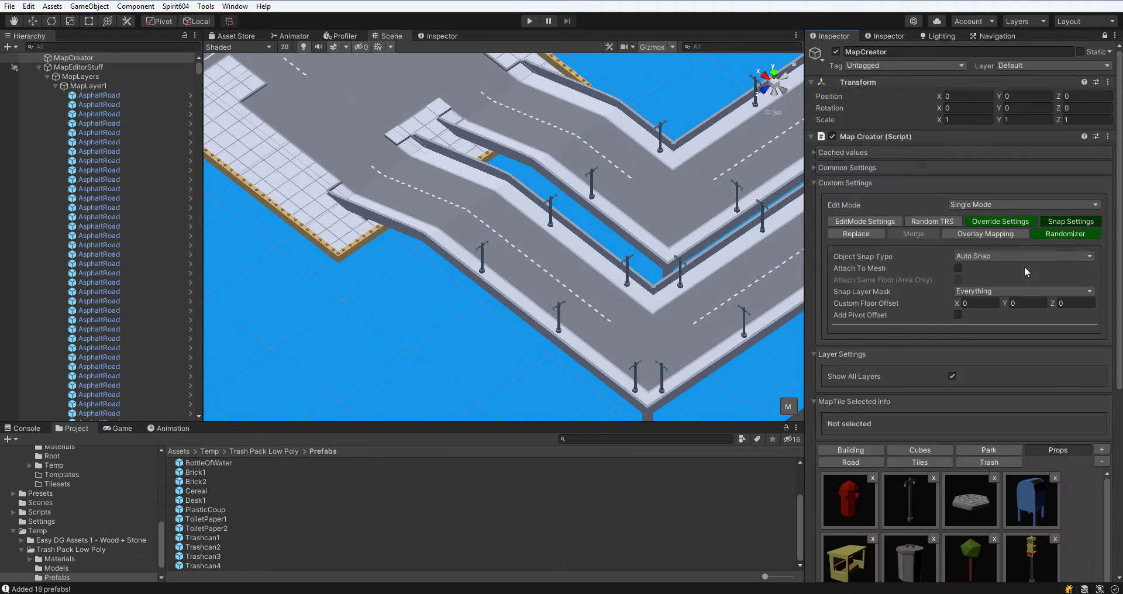
{"action": "scroll", "coordinate": [1027, 272], "scroll_direction": "down", "scroll_amount": 6}
{"action": "left_click", "coordinate": [910, 286]}
{"action": "scroll", "coordinate": [561, 315], "scroll_direction": "up", "scroll_amount": 4}
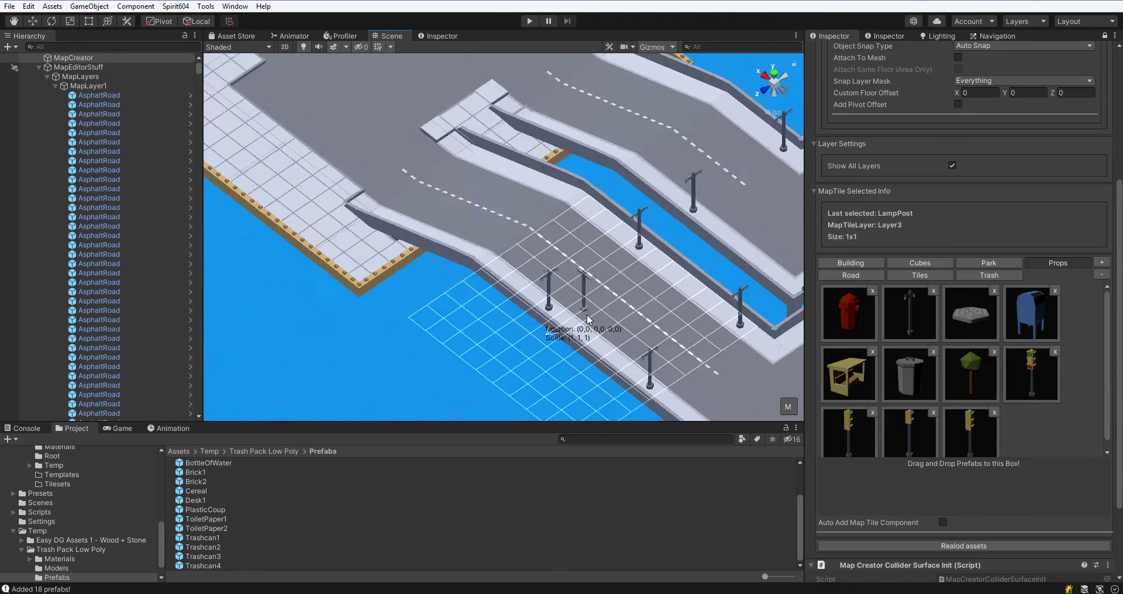
{"action": "middle_click_drag", "start_coordinate": [526, 257], "coordinate": [649, 368]}
{"action": "scroll", "coordinate": [960, 282], "scroll_direction": "up", "scroll_amount": 6}
{"action": "left_click", "coordinate": [957, 268]}
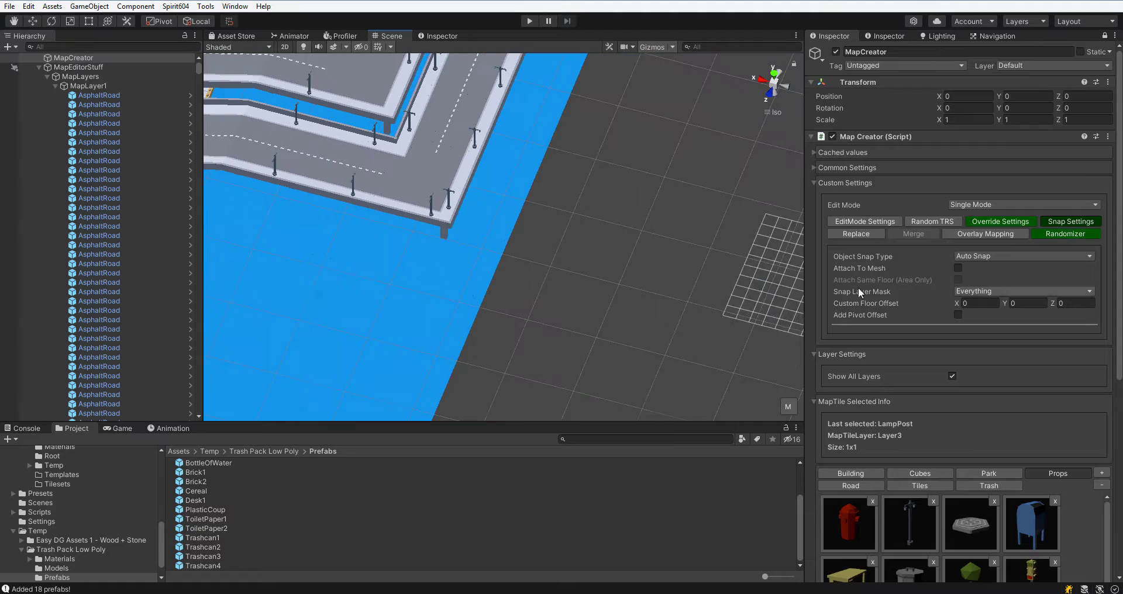
Set the Map Creator's Object Snap Type to Custom.
{"action": "left_click", "coordinate": [994, 256]}
{"action": "left_click", "coordinate": [915, 296]}
{"action": "left_click_drag", "start_coordinate": [575, 252], "coordinate": [444, 188], "text": "alt"}
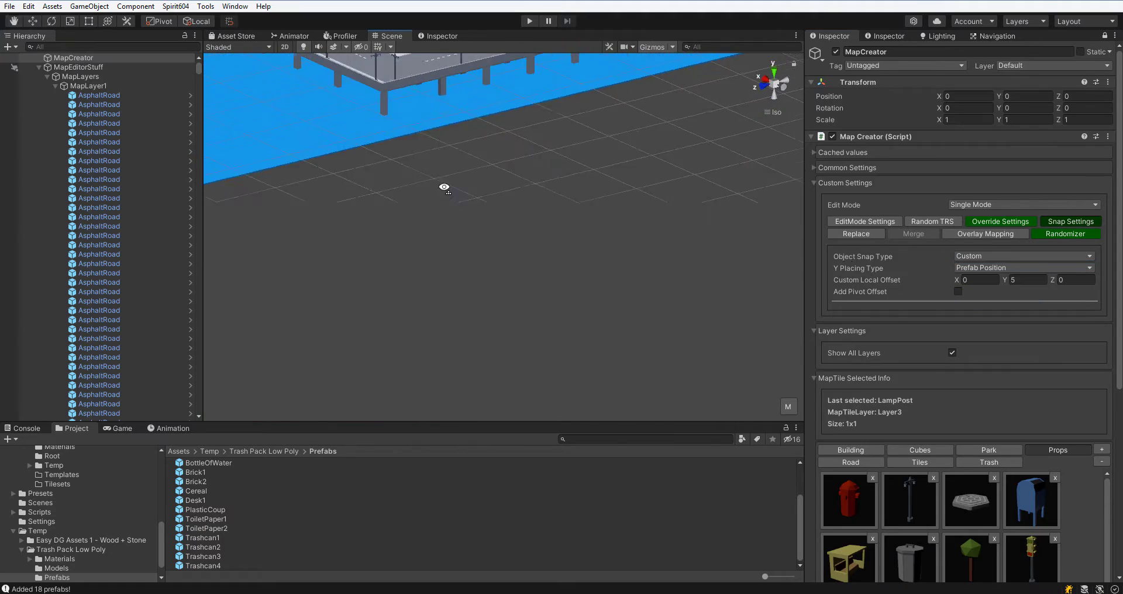
Set Y Placing Type to Custom Position and adjust the Y Position slider.
{"action": "left_click", "coordinate": [1022, 268]}
{"action": "left_click", "coordinate": [1015, 278]}
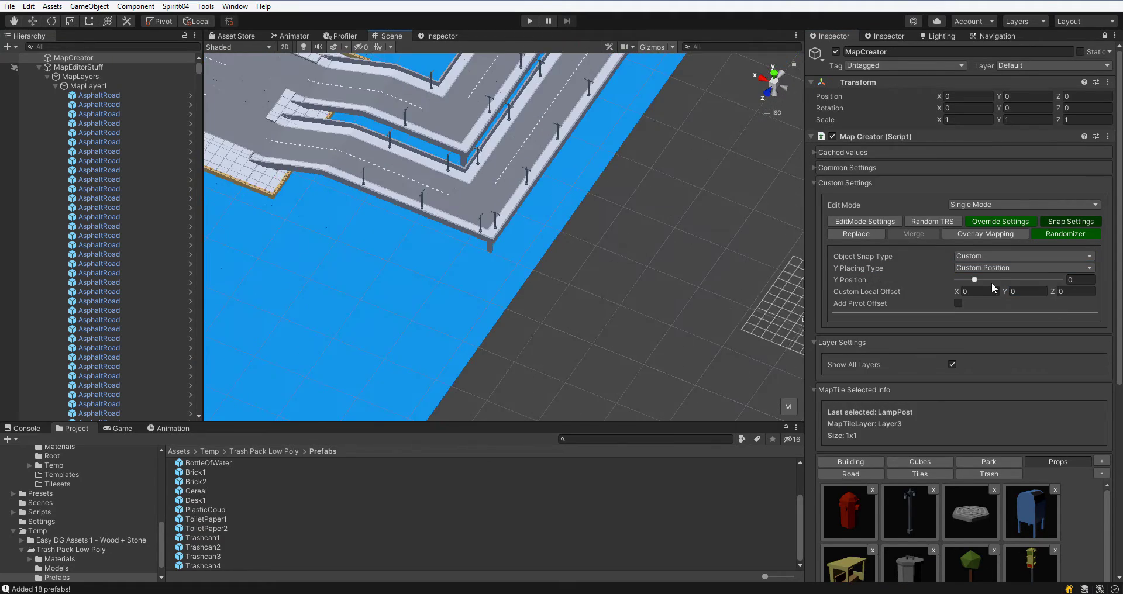
{"action": "left_click", "coordinate": [992, 284]}
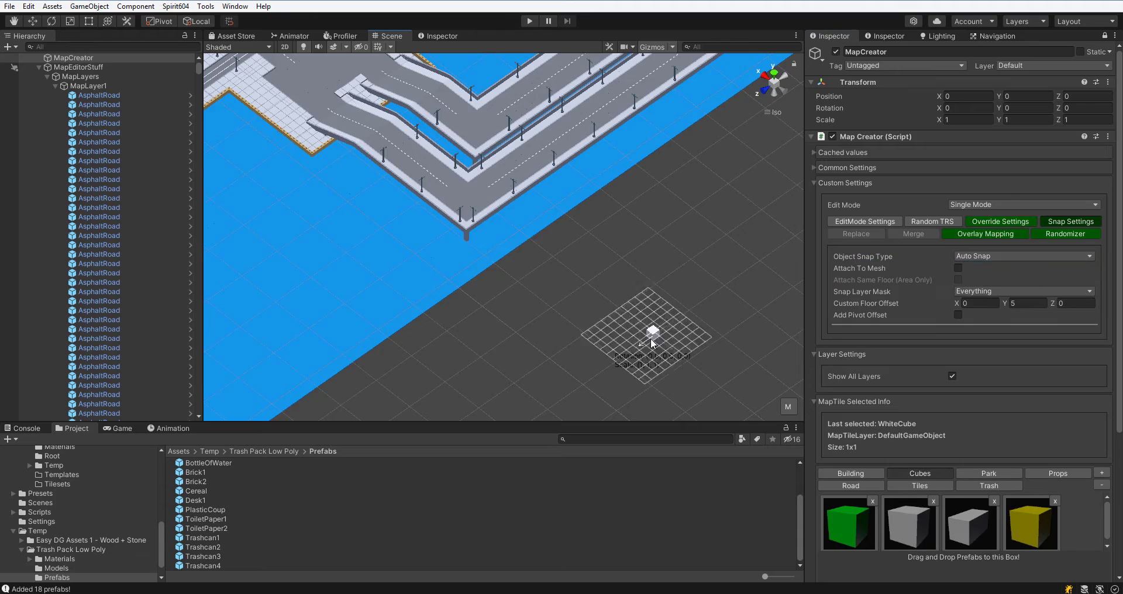
Pick the green cube from Cubes and place it beside the white cube.
{"action": "left_click", "coordinate": [860, 503]}
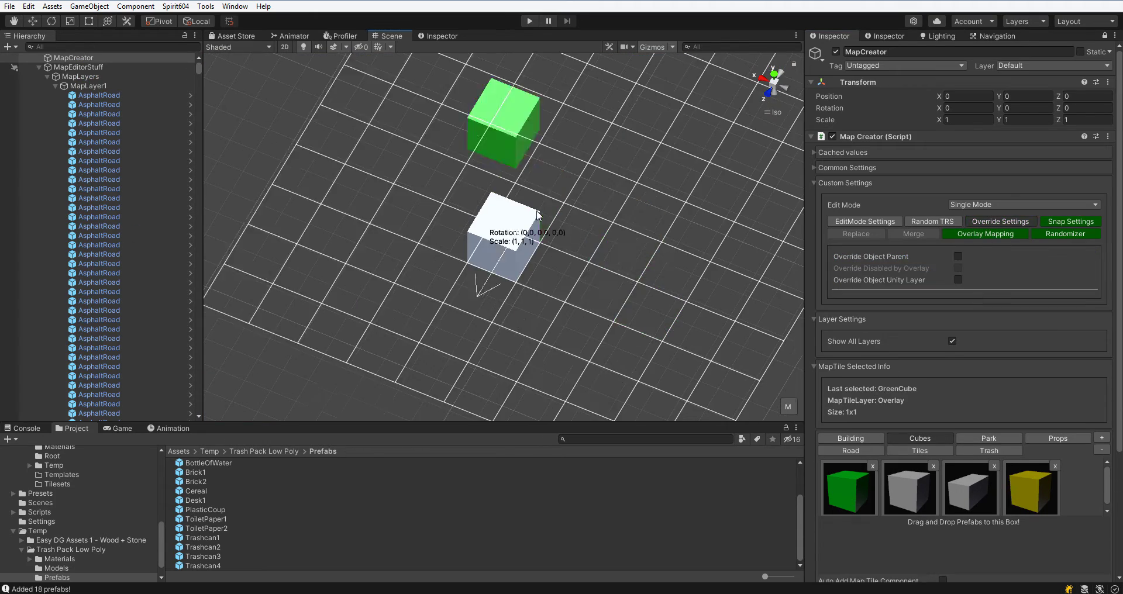
{"action": "left_click", "coordinate": [529, 251]}
{"action": "left_click", "coordinate": [1030, 303]}
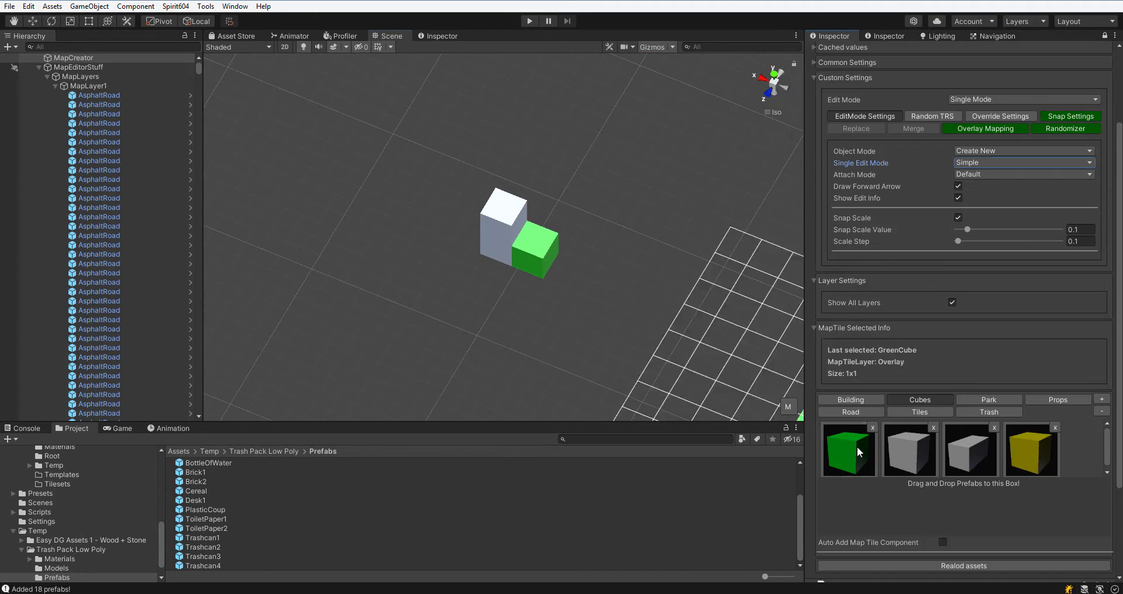
Pick the yellow cube and place it next to the green cube.
{"action": "left_click", "coordinate": [1030, 450]}
{"action": "left_click", "coordinate": [564, 266]}
Open the Randomizer settings and toggle Randomize Objects.
{"action": "left_click", "coordinate": [1065, 128]}
{"action": "left_click", "coordinate": [957, 151]}
{"action": "right_click_drag", "start_coordinate": [626, 304], "coordinate": [598, 287]}
{"action": "key", "text": "Escape"}
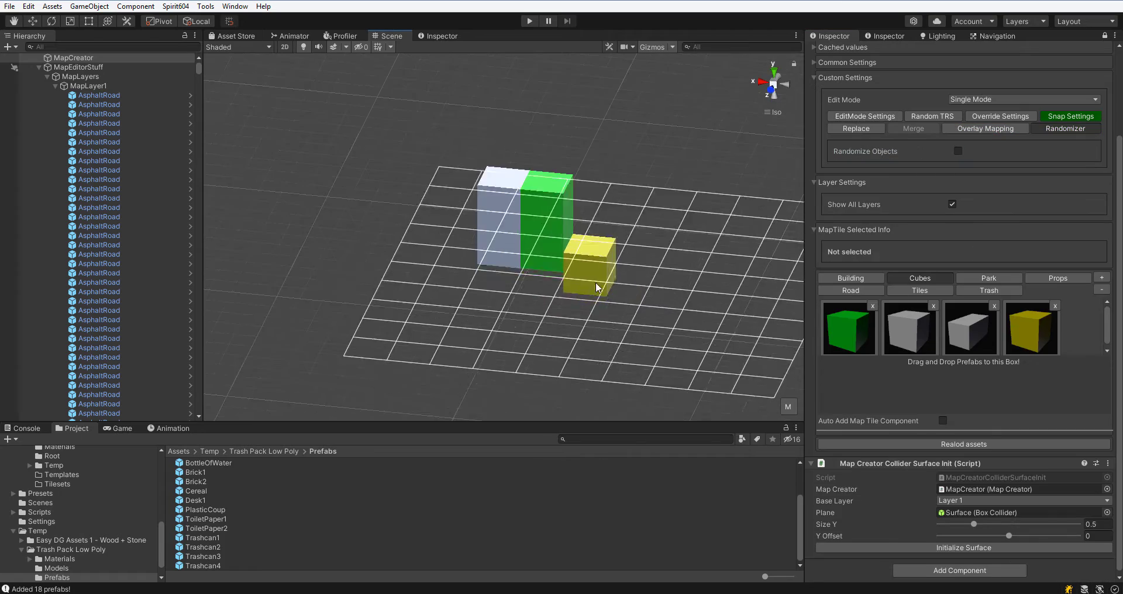
Open the yellow cube's prefab to inspect its components.
{"action": "left_click", "coordinate": [595, 285]}
{"action": "scroll", "coordinate": [595, 284], "scroll_direction": "up", "scroll_amount": 10}
{"action": "right_click_drag", "start_coordinate": [649, 246], "coordinate": [603, 235]}
{"action": "scroll", "coordinate": [602, 235], "scroll_direction": "down", "scroll_amount": 3}
{"action": "scroll", "coordinate": [601, 237], "scroll_direction": "down", "scroll_amount": 3}
{"action": "scroll", "coordinate": [876, 117], "scroll_direction": "up", "scroll_amount": 5}
{"action": "left_click", "coordinate": [1105, 36]}
{"action": "left_click", "coordinate": [877, 78]}
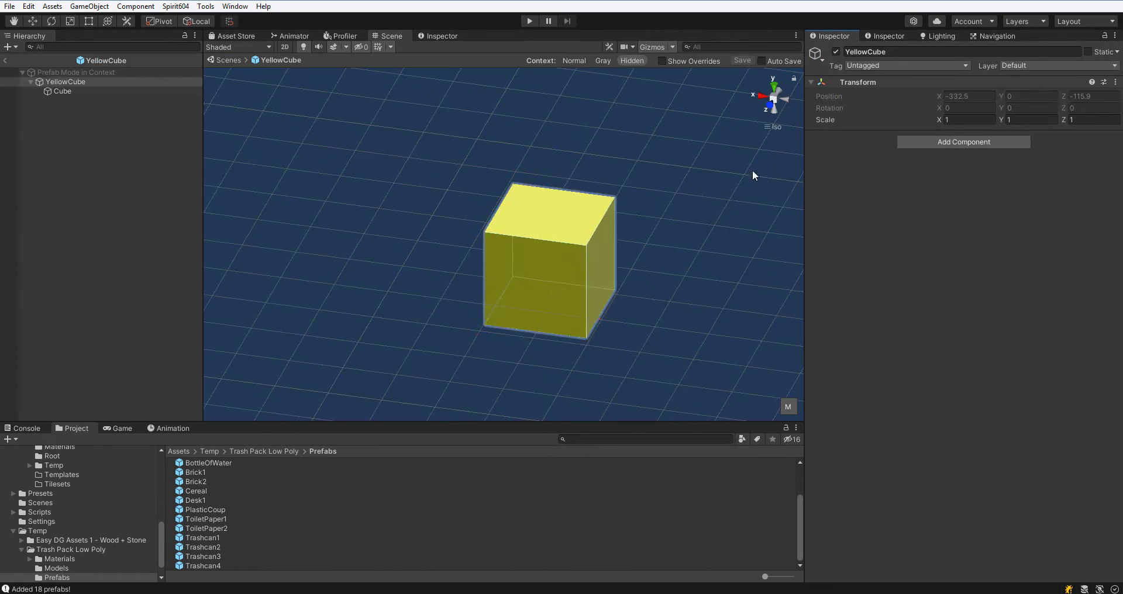
{"action": "left_click", "coordinate": [65, 82]}
{"action": "left_click", "coordinate": [33, 21]}
{"action": "right_click_drag", "start_coordinate": [468, 175], "coordinate": [474, 147]}
Open the green cube's prefab and inspect its Map Tile component settings.
{"action": "left_click", "coordinate": [228, 60]}
{"action": "right_click_drag", "start_coordinate": [393, 221], "coordinate": [544, 216]}
{"action": "left_click", "coordinate": [444, 182]}
{"action": "left_click", "coordinate": [883, 78]}
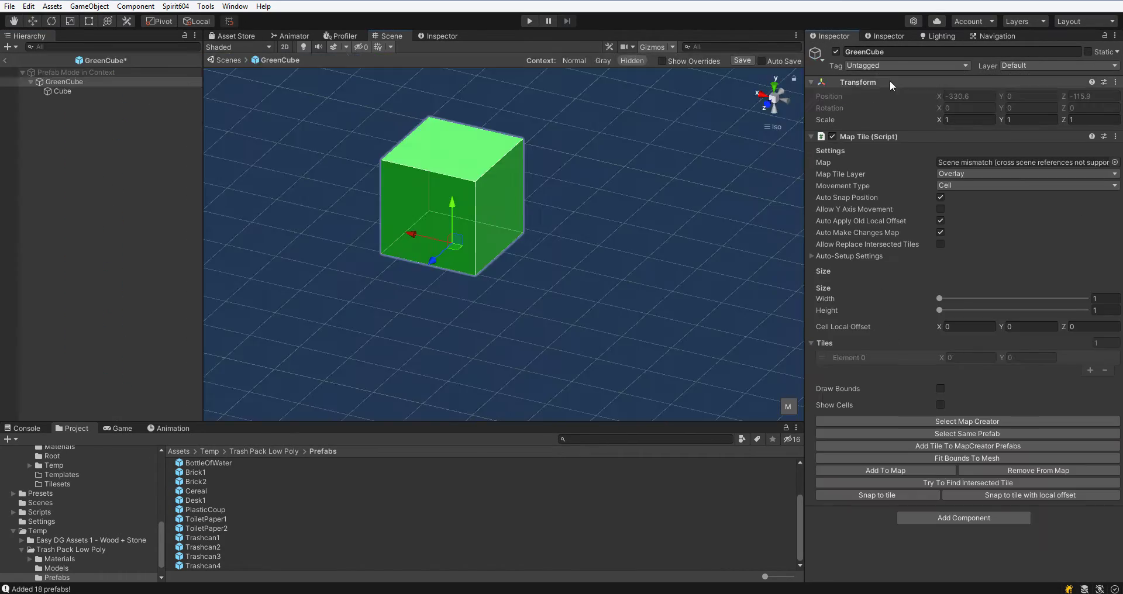
{"action": "right_click_drag", "start_coordinate": [503, 158], "coordinate": [468, 143]}
{"action": "left_click", "coordinate": [230, 61]}
Return to the Map Creator and open its Snap Settings.
{"action": "left_click", "coordinate": [966, 432]}
{"action": "right_click_drag", "start_coordinate": [645, 217], "coordinate": [651, 264]}
{"action": "scroll", "coordinate": [651, 264], "scroll_direction": "down", "scroll_amount": 3}
{"action": "left_click", "coordinate": [1030, 438]}
{"action": "left_click", "coordinate": [1044, 223]}
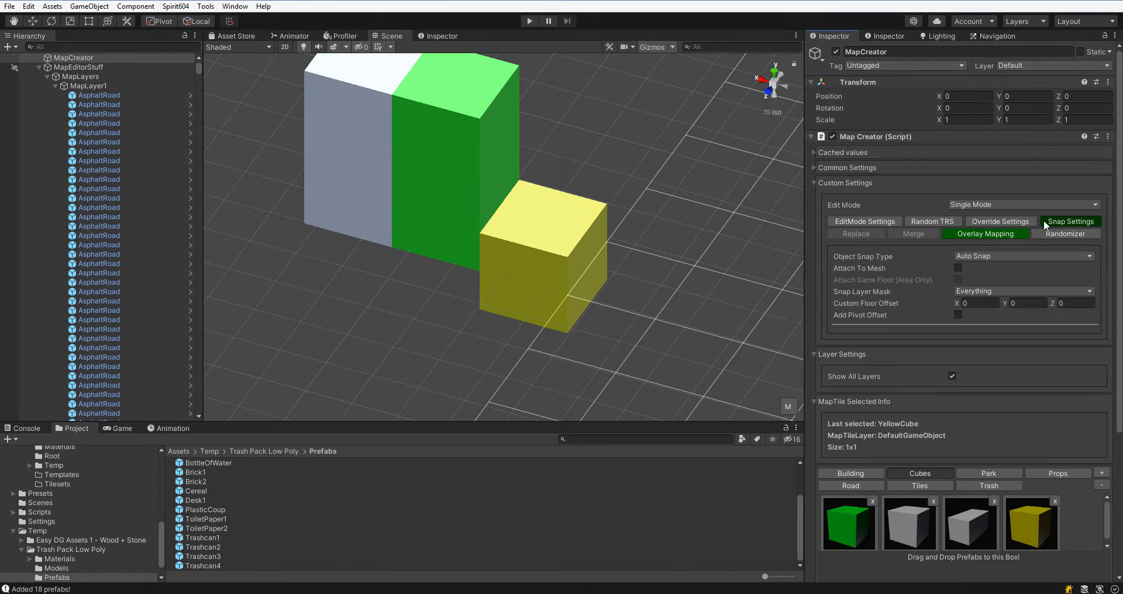
Place several yellow cubes stacked beside and on top of the existing cubes.
{"action": "left_click", "coordinate": [651, 293]}
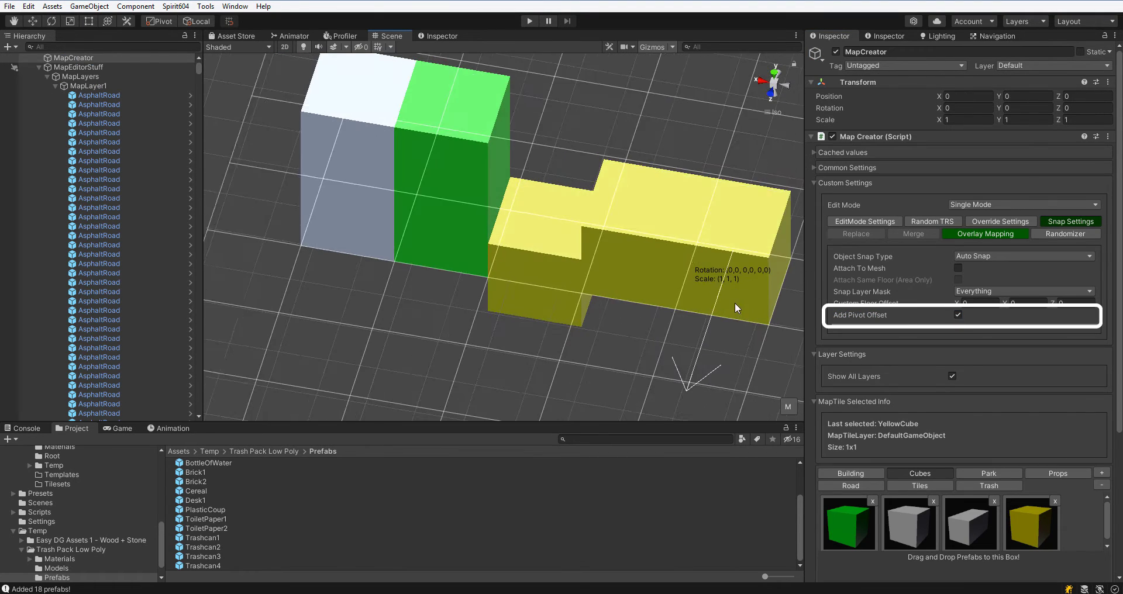
{"action": "left_click", "coordinate": [627, 202]}
{"action": "middle_click_drag", "start_coordinate": [708, 307], "coordinate": [533, 271]}
{"action": "double_click", "coordinate": [536, 269]}
{"action": "scroll", "coordinate": [585, 264], "scroll_direction": "down", "scroll_amount": 5}
{"action": "double_click", "coordinate": [608, 262]}
{"action": "scroll", "coordinate": [607, 257], "scroll_direction": "down", "scroll_amount": 5}
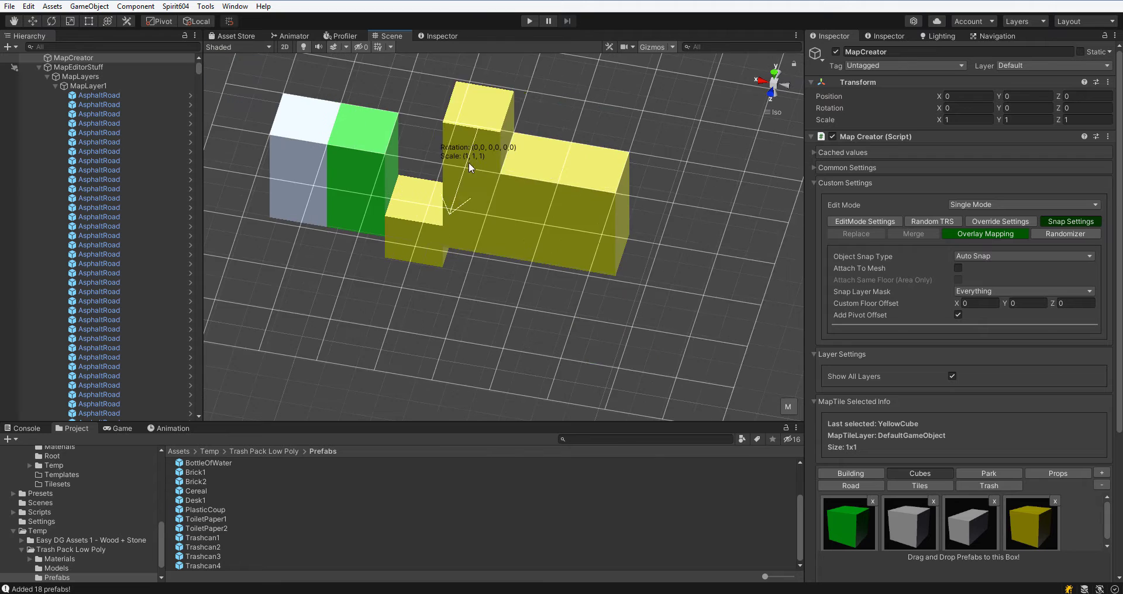
{"action": "left_click", "coordinate": [469, 163]}
{"action": "left_click", "coordinate": [530, 169]}
{"action": "scroll", "coordinate": [566, 264], "scroll_direction": "down", "scroll_amount": 1}
Open Edit Mode settings and set Attach Mode to Brush Mode with Snap To Cell enabled.
{"action": "left_click", "coordinate": [839, 222]}
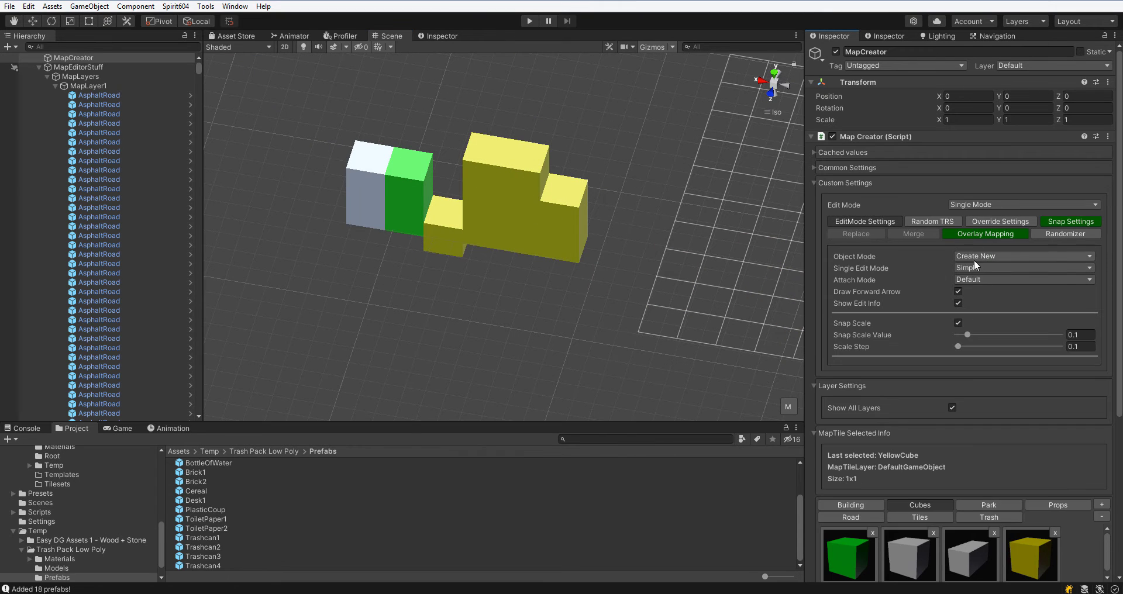
{"action": "left_click", "coordinate": [994, 306]}
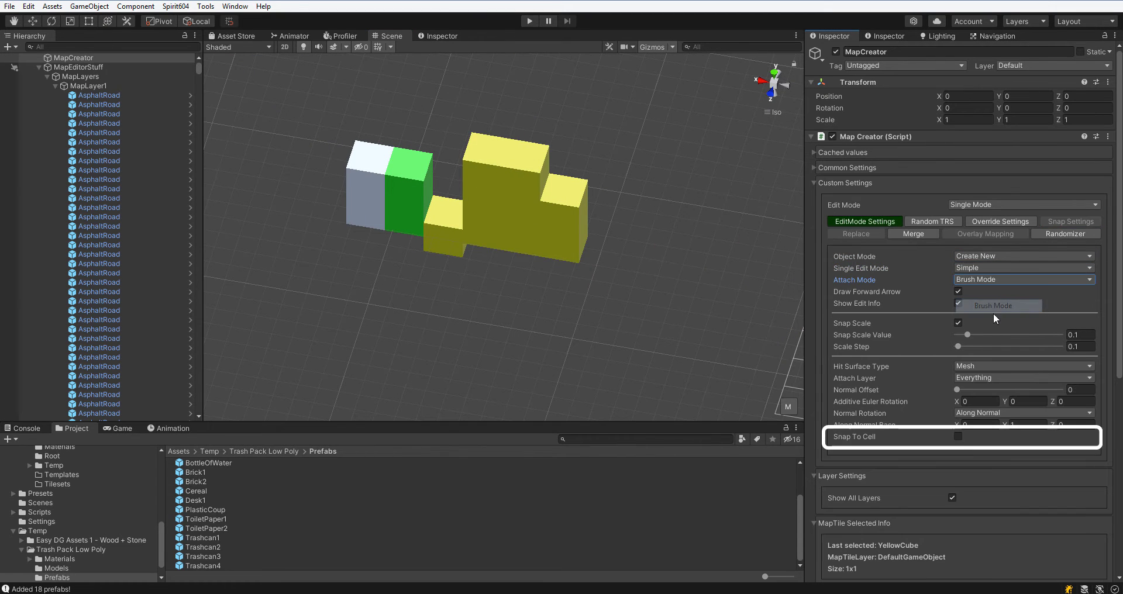
{"action": "scroll", "coordinate": [995, 345], "scroll_direction": "down", "scroll_amount": 8}
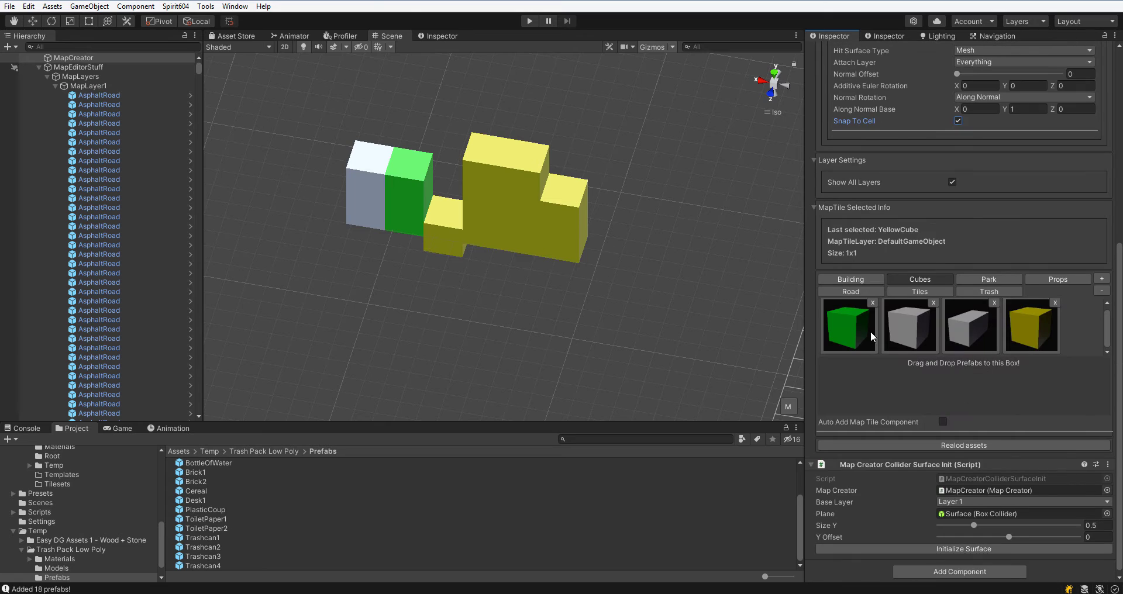
Pick the green cube and brush green cubes onto the surfaces of the existing cubes.
{"action": "left_click", "coordinate": [849, 327]}
{"action": "middle_click_drag", "start_coordinate": [744, 298], "coordinate": [585, 294]}
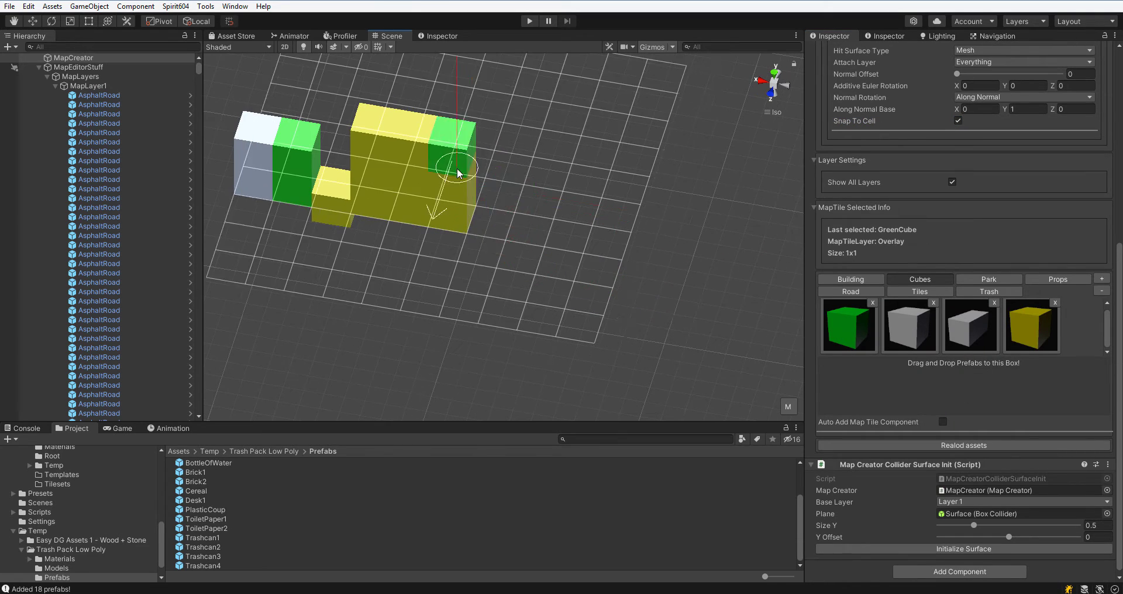
{"action": "left_click", "coordinate": [457, 170]}
{"action": "left_click_drag", "start_coordinate": [591, 258], "coordinate": [491, 234], "text": "alt"}
{"action": "left_click", "coordinate": [531, 188]}
{"action": "left_click", "coordinate": [561, 206]}
Pick the white cube and brush white cubes across the tops and sides of the cube structure.
{"action": "left_click", "coordinate": [908, 327]}
{"action": "left_click", "coordinate": [590, 225]}
{"action": "scroll", "coordinate": [973, 243], "scroll_direction": "up", "scroll_amount": 3}
{"action": "left_click", "coordinate": [994, 202]}
{"action": "left_click", "coordinate": [973, 238]}
{"action": "scroll", "coordinate": [973, 240], "scroll_direction": "up", "scroll_amount": 6}
{"action": "left_click", "coordinate": [541, 258]}
{"action": "mouse_move", "coordinate": [602, 345]}
{"action": "left_mouse_down", "text": "alt"}
{"action": "mouse_move", "coordinate": [474, 328]}
{"action": "mouse_move", "coordinate": [374, 281]}
{"action": "left_mouse_up", "text": "alt"}
{"action": "left_click", "coordinate": [652, 339]}
{"action": "mouse_move", "coordinate": [690, 375]}
{"action": "left_mouse_down", "text": "alt"}
{"action": "mouse_move", "coordinate": [706, 283]}
{"action": "mouse_move", "coordinate": [670, 120]}
{"action": "left_mouse_up", "text": "alt"}
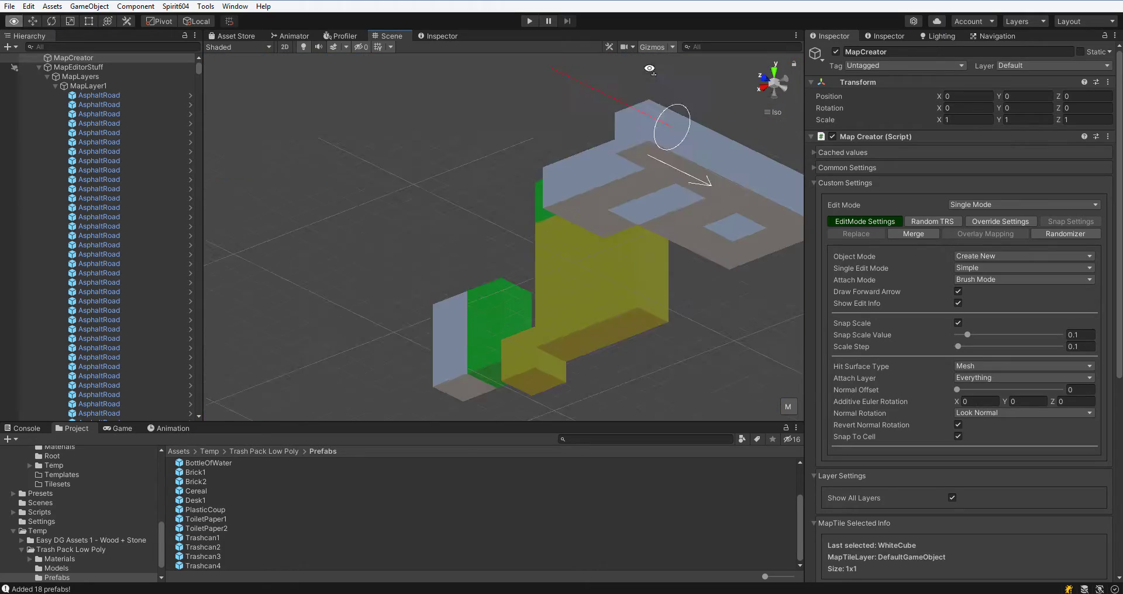
Change the Normal Rotation option and brush another white cube onto the structure.
{"action": "left_click", "coordinate": [1024, 413]}
{"action": "left_click", "coordinate": [982, 437]}
{"action": "left_click", "coordinate": [679, 160]}
{"action": "left_click_drag", "start_coordinate": [678, 160], "coordinate": [734, 248], "text": "alt"}
{"action": "key", "text": "Escape"}
Set Attach Mode back to Default.
{"action": "scroll", "coordinate": [709, 287], "scroll_direction": "down", "scroll_amount": 8}
{"action": "left_click", "coordinate": [1024, 279]}
{"action": "left_click", "coordinate": [988, 285]}
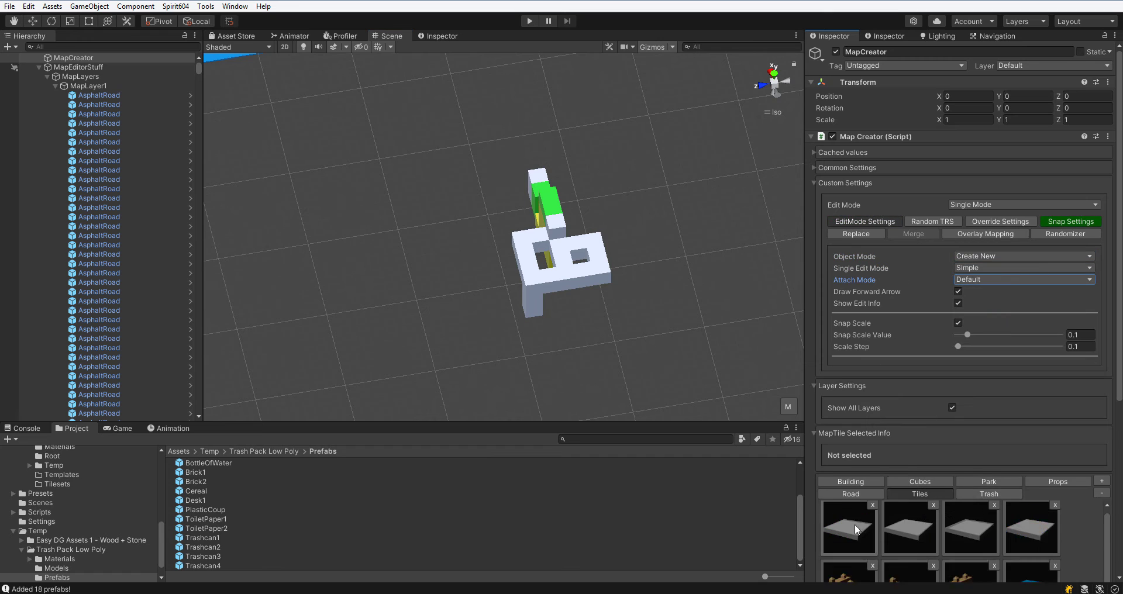
Pick the first tile from Tiles and paint a small patch of sidewalk tiles.
{"action": "left_click", "coordinate": [849, 529]}
{"action": "left_click_drag", "start_coordinate": [700, 284], "coordinate": [716, 266]}
{"action": "middle_click_drag", "start_coordinate": [717, 266], "coordinate": [529, 264]}
{"action": "scroll", "coordinate": [551, 315], "scroll_direction": "up", "scroll_amount": 8}
{"action": "left_click_drag", "start_coordinate": [599, 303], "coordinate": [588, 262]}
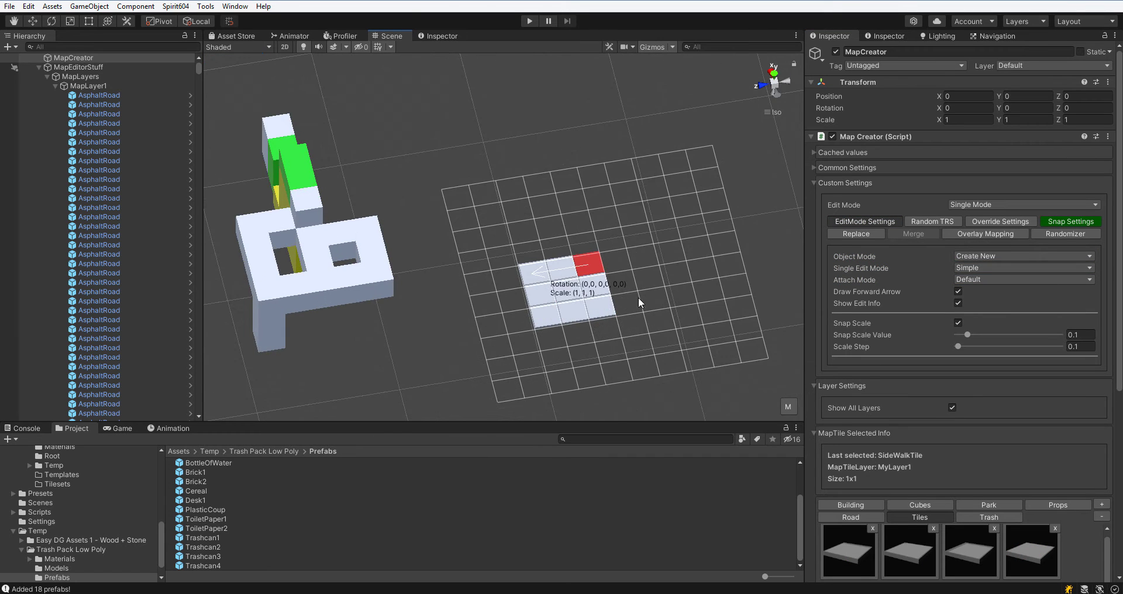
Open the Replace settings and set Replace Type to Replace.
{"action": "scroll", "coordinate": [639, 297], "scroll_direction": "up", "scroll_amount": 3}
{"action": "left_click", "coordinate": [857, 234]}
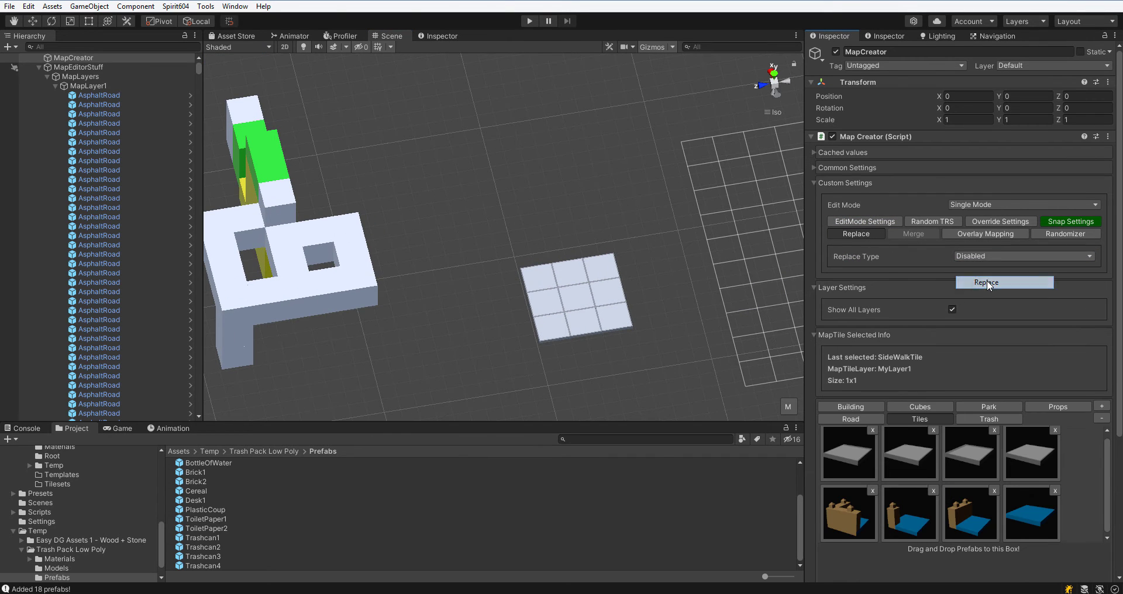
{"action": "left_click", "coordinate": [987, 282]}
{"action": "scroll", "coordinate": [696, 275], "scroll_direction": "up", "scroll_amount": 5}
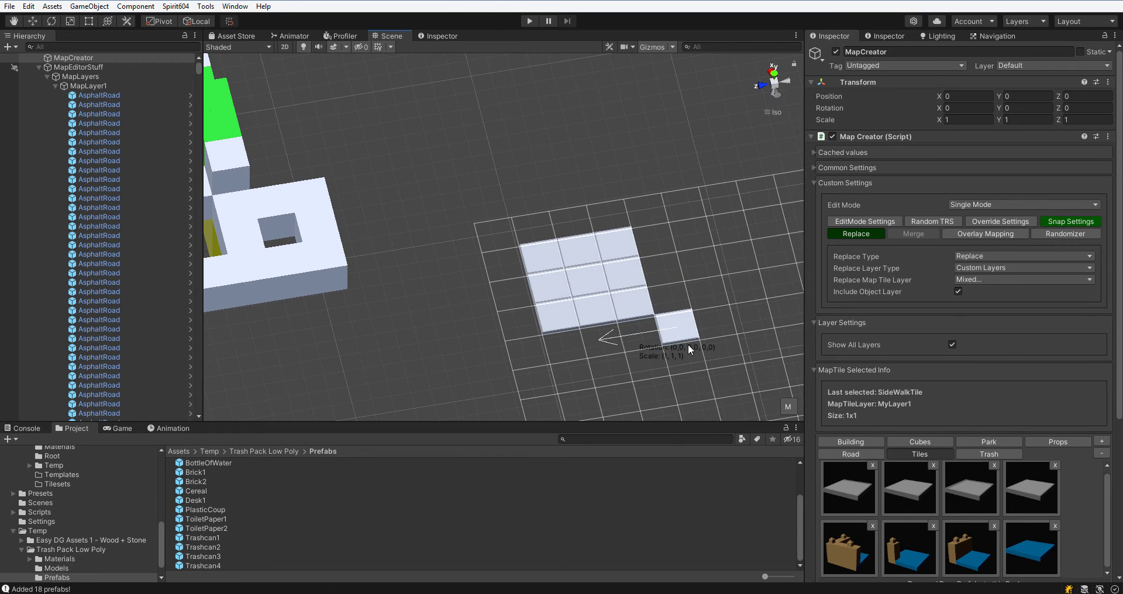
Pick the water border tile, rotate it, and replace a row of sidewalk tiles with it.
{"action": "left_click", "coordinate": [970, 549]}
{"action": "left_click", "coordinate": [631, 303]}
{"action": "left_click_drag", "start_coordinate": [618, 247], "coordinate": [634, 307]}
{"action": "key", "text": "r"}
{"action": "right_click_drag", "start_coordinate": [634, 307], "coordinate": [561, 307]}
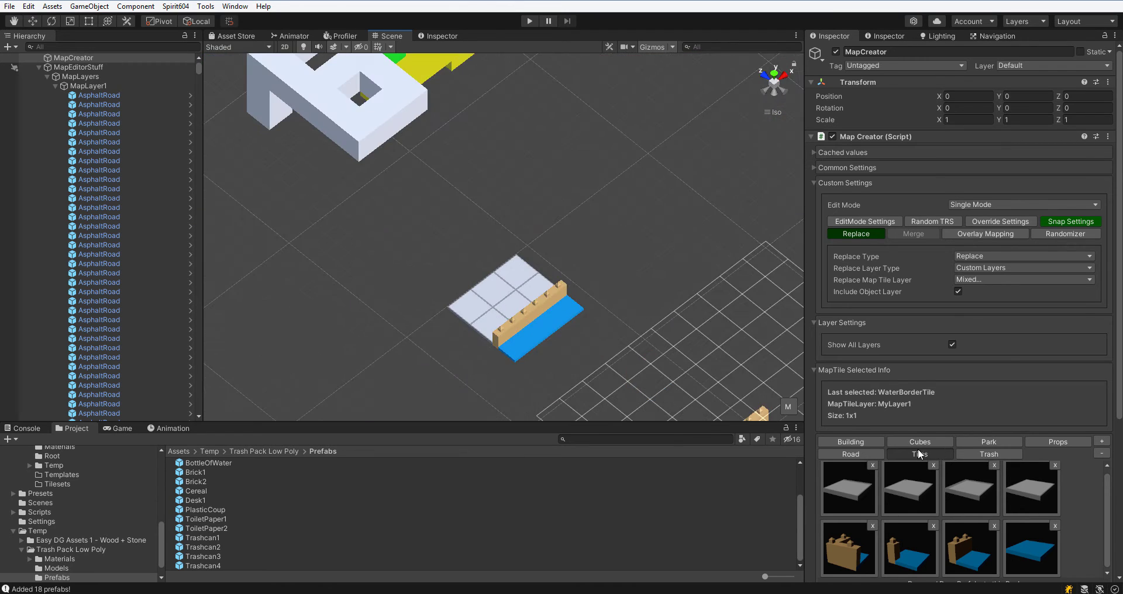
Pick the house from Building and place a house beside the tile patch.
{"action": "left_click", "coordinate": [850, 442]}
{"action": "left_click", "coordinate": [849, 489]}
{"action": "right_click_drag", "start_coordinate": [579, 257], "coordinate": [409, 292]}
{"action": "left_click", "coordinate": [544, 269]}
{"action": "left_click", "coordinate": [1070, 222]}
{"action": "middle_click_drag", "start_coordinate": [462, 267], "coordinate": [616, 283]}
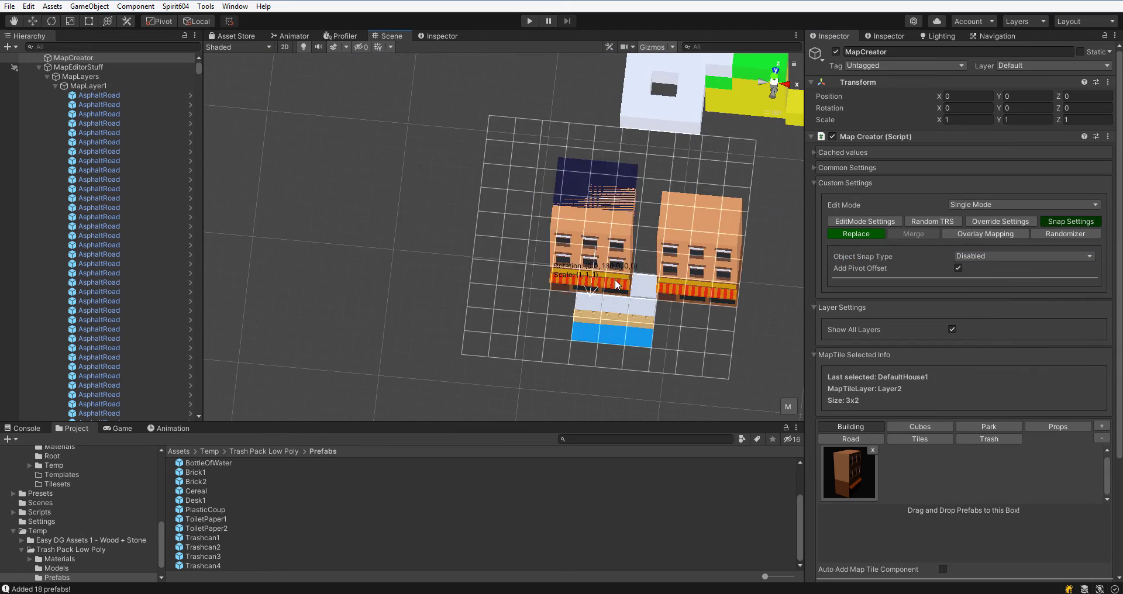
{"action": "left_click", "coordinate": [584, 263]}
Set Replace Type to Disabled and place more houses around the tiles.
{"action": "left_click", "coordinate": [855, 234]}
{"action": "left_click", "coordinate": [988, 256]}
{"action": "left_click", "coordinate": [985, 265]}
{"action": "right_click_drag", "start_coordinate": [506, 264], "coordinate": [675, 221]}
{"action": "middle_click_drag", "start_coordinate": [675, 221], "coordinate": [652, 284]}
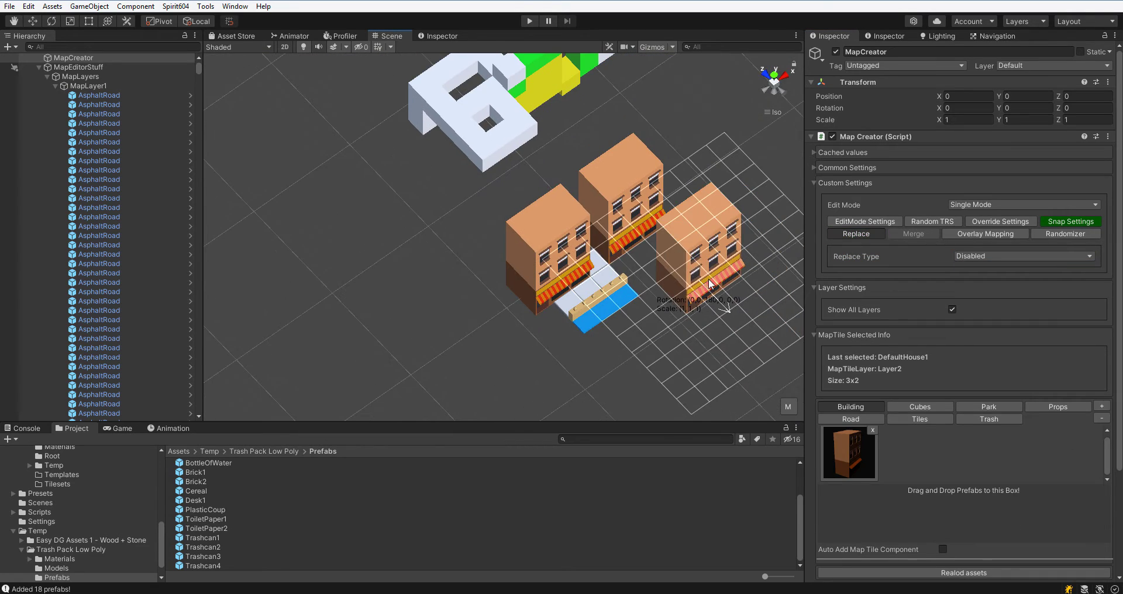
{"action": "key", "text": "Escape"}
Open the Overlay Mapping settings and enable Overlay Mapping.
{"action": "scroll", "coordinate": [707, 283], "scroll_direction": "down", "scroll_amount": 5}
{"action": "left_click", "coordinate": [987, 397]}
{"action": "left_click", "coordinate": [984, 235]}
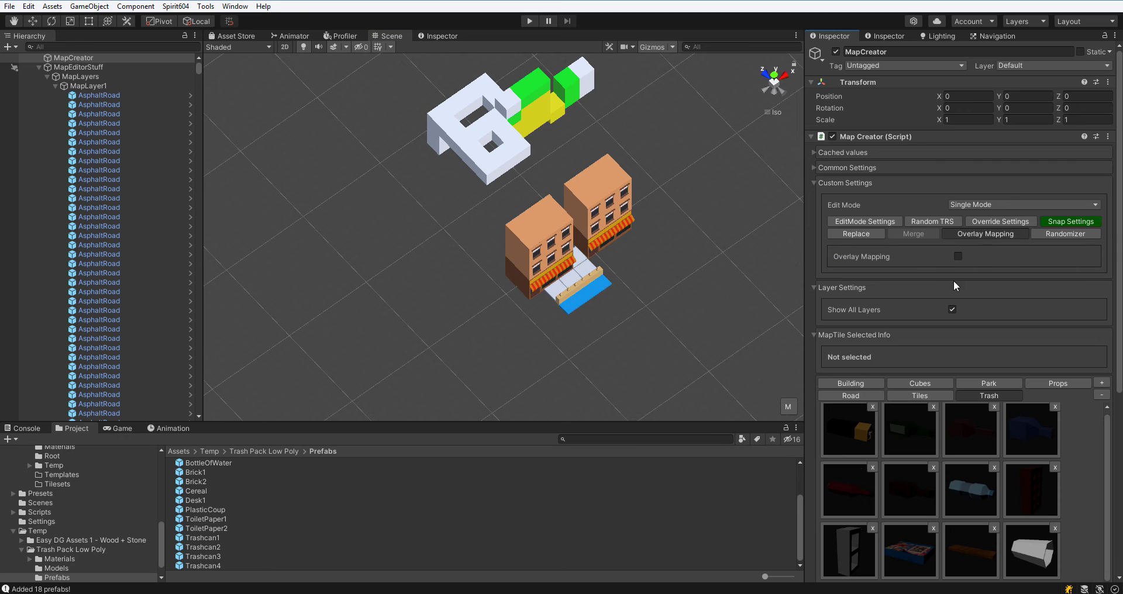
{"action": "left_click", "coordinate": [958, 257]}
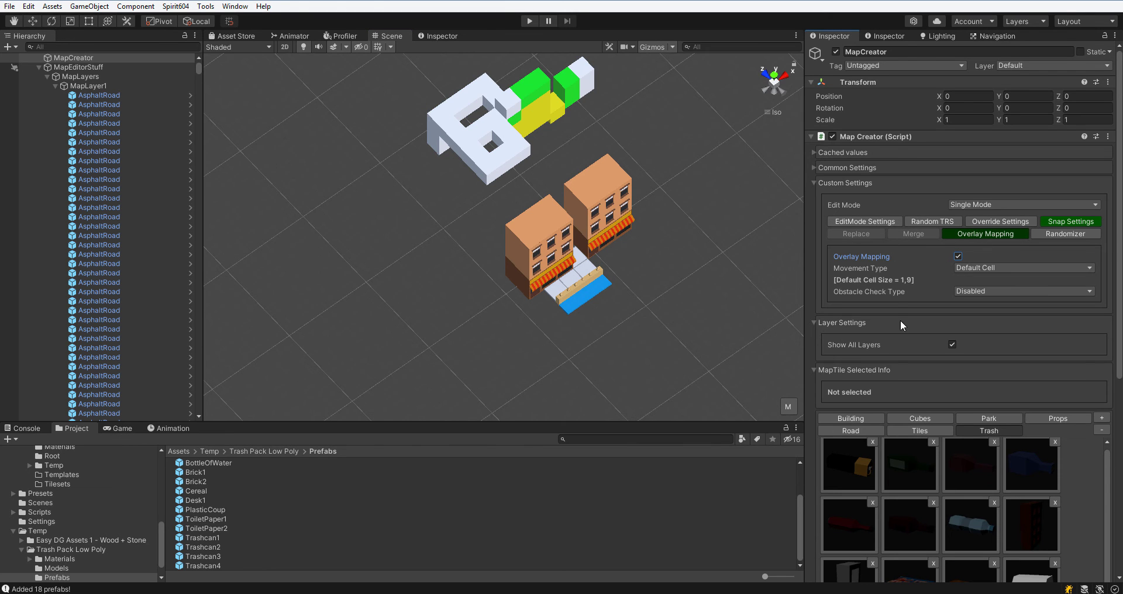
Select a placed house to inspect it, then return to the Map Creator.
{"action": "middle_click_drag", "start_coordinate": [602, 274], "coordinate": [600, 287]}
{"action": "right_click_drag", "start_coordinate": [600, 298], "coordinate": [585, 297]}
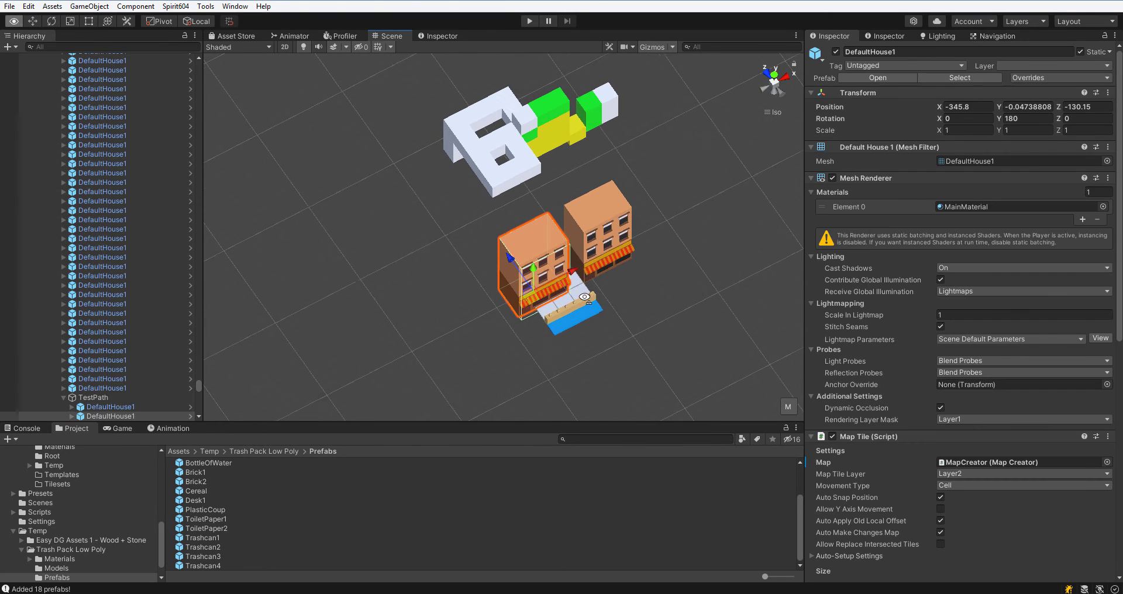
{"action": "left_click", "coordinate": [791, 409]}
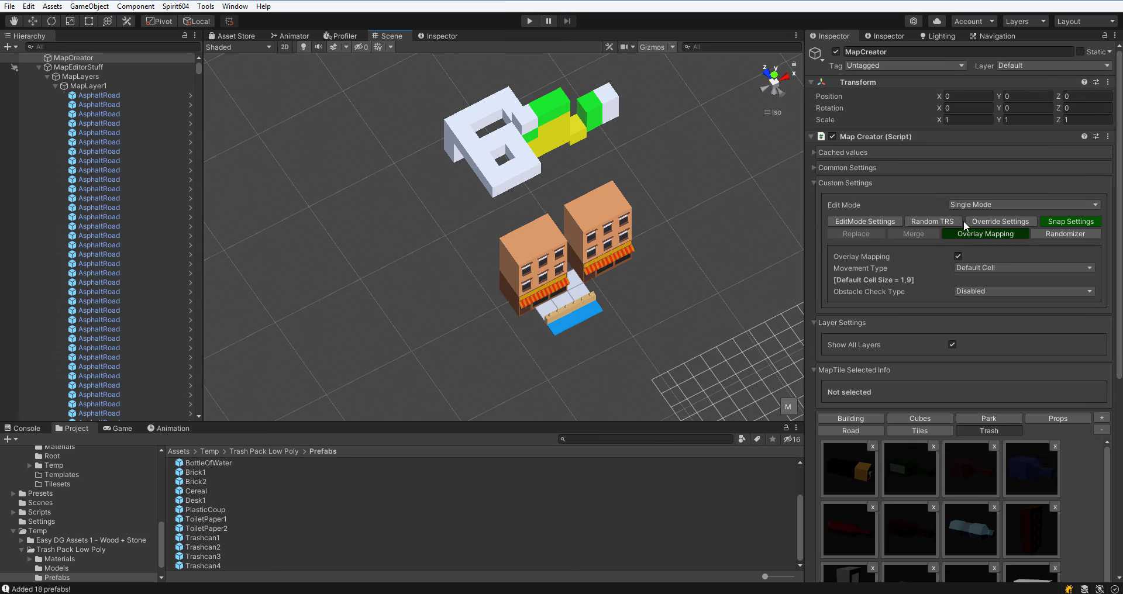
{"action": "left_click", "coordinate": [1114, 35]}
{"action": "left_click", "coordinate": [1104, 41]}
Pick the house prefab and set the overlay Movement Type to Free Moving.
{"action": "middle_click_drag", "start_coordinate": [675, 257], "coordinate": [626, 244]}
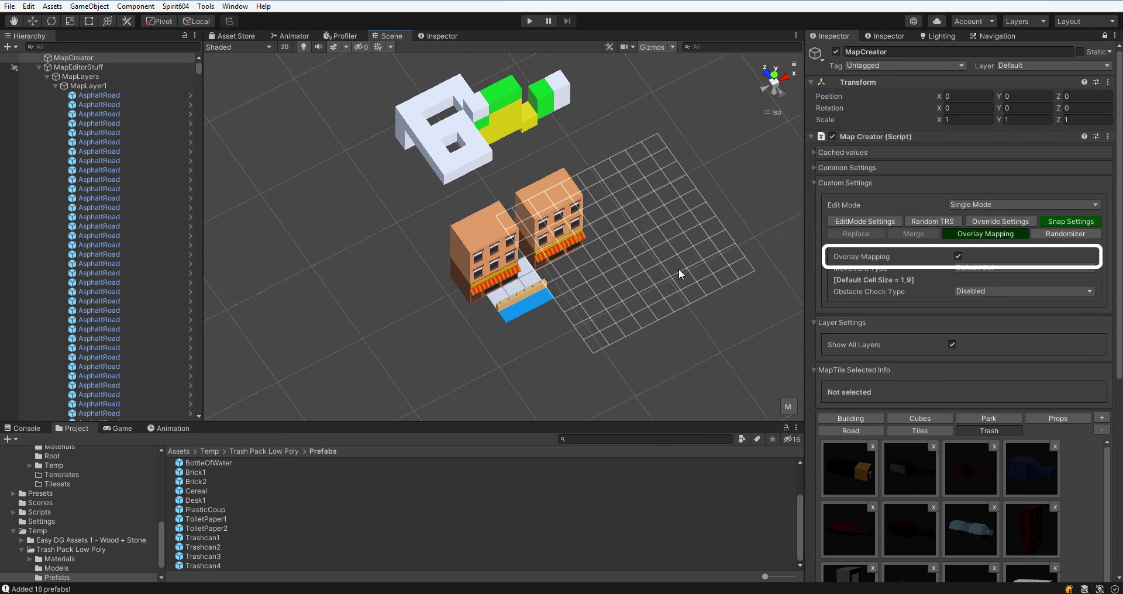
{"action": "left_click", "coordinate": [870, 416]}
{"action": "left_click", "coordinate": [974, 266]}
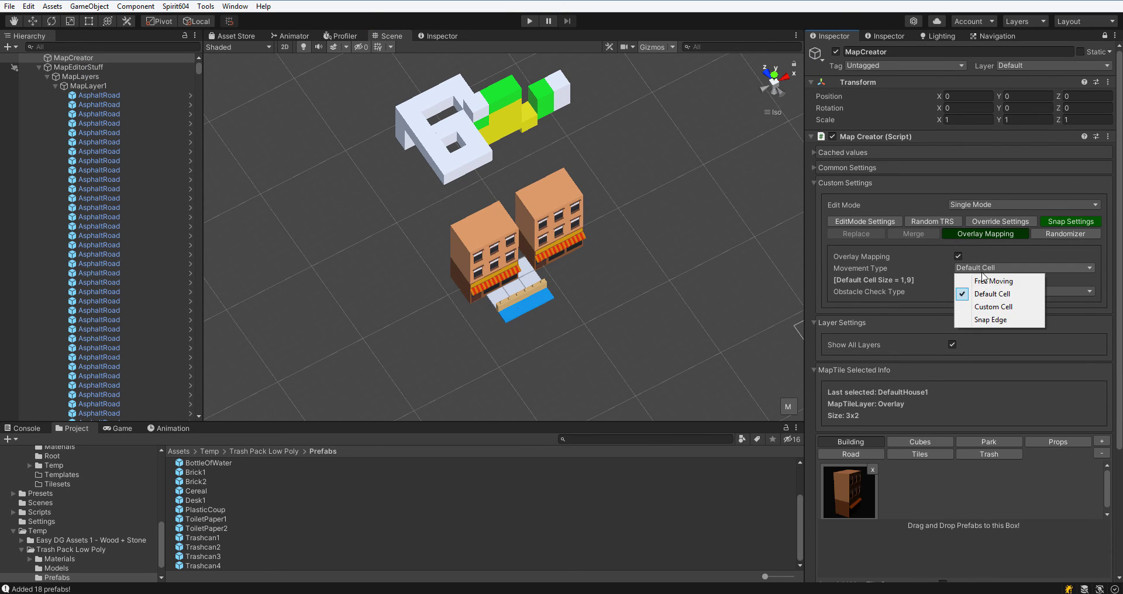
{"action": "left_click", "coordinate": [968, 281]}
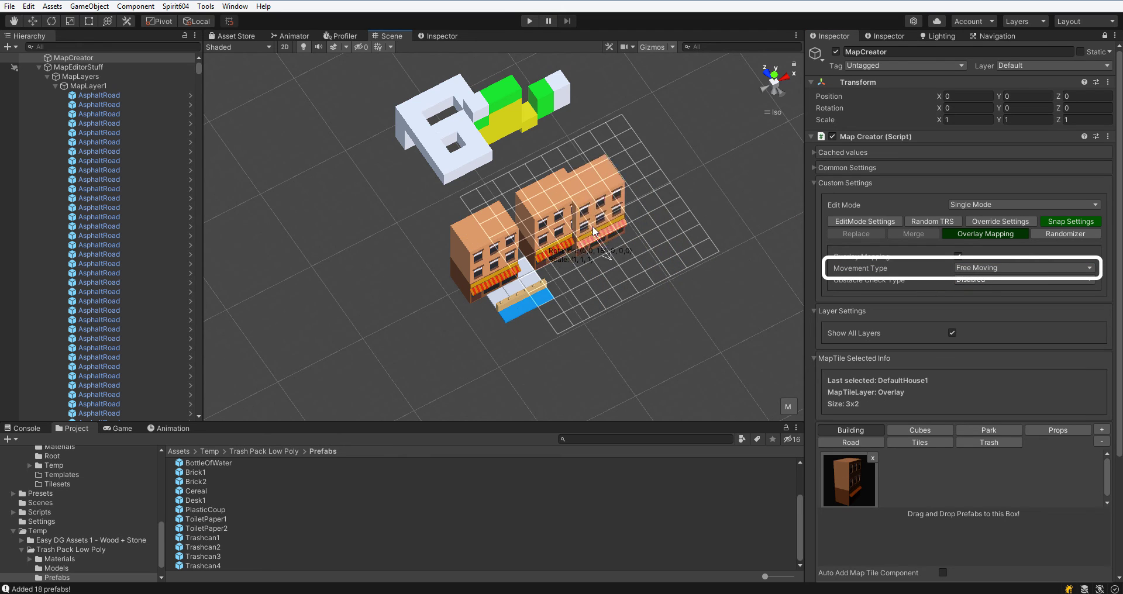
Place another house freely and set Obstacle Check Type to Raycast.
{"action": "right_click_drag", "start_coordinate": [605, 249], "coordinate": [545, 239]}
{"action": "scroll", "coordinate": [611, 303], "scroll_direction": "up", "scroll_amount": 5}
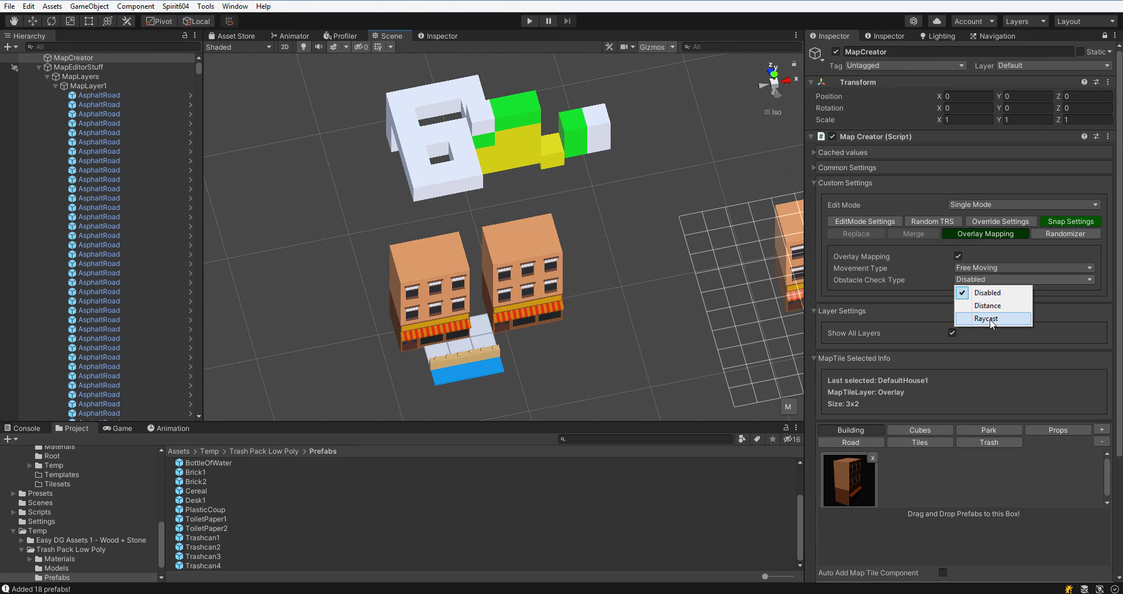
{"action": "left_click", "coordinate": [989, 321]}
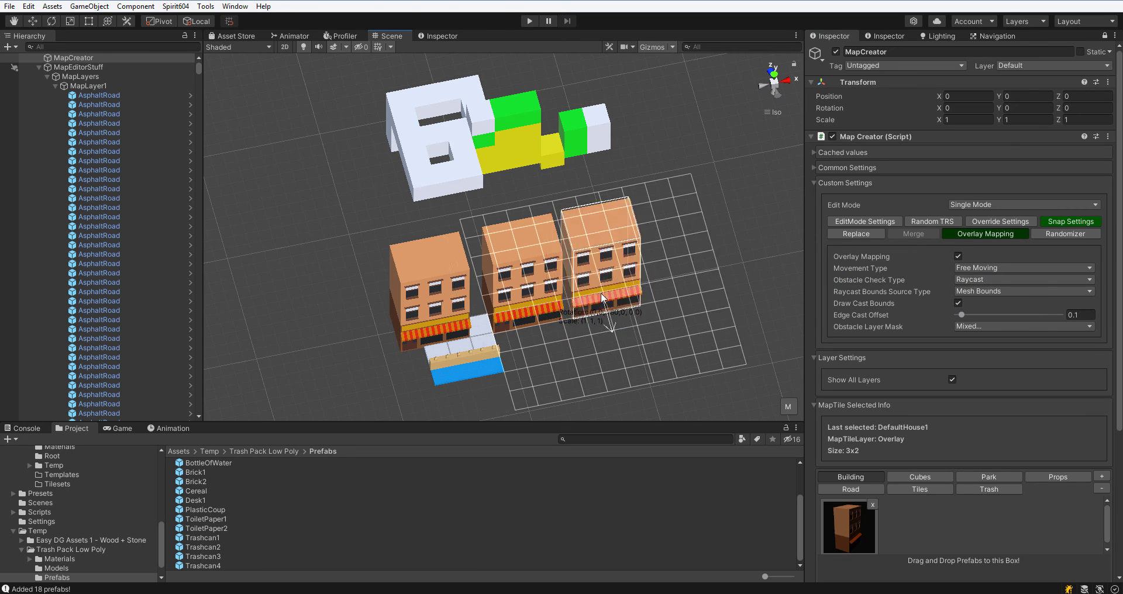